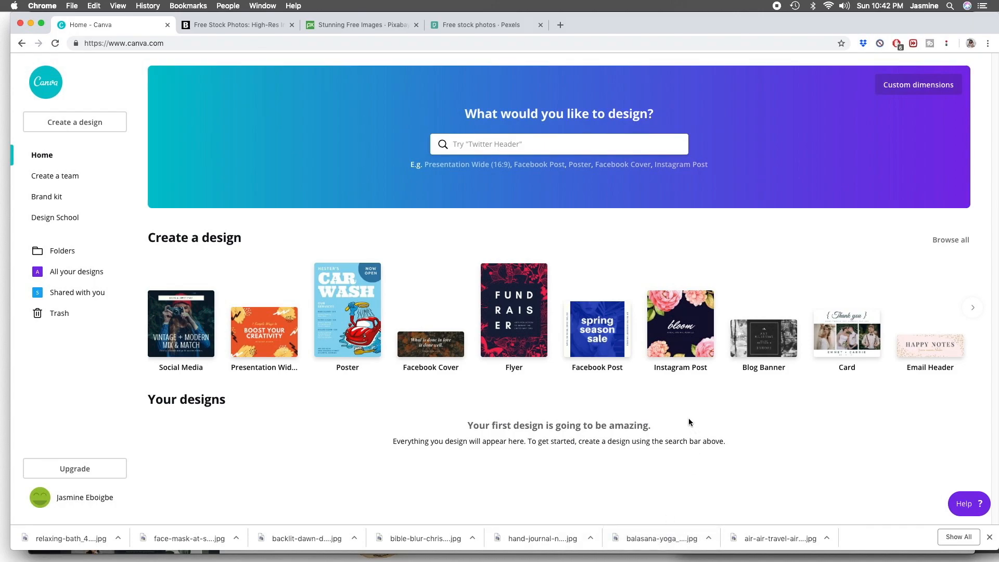
- Create a new blank design with custom dimensions of 3.75 by 6.75 inches
{"action": "left_click", "coordinate": [905, 83]}
{"action": "left_click", "coordinate": [820, 117]}
{"action": "type", "text": "3.75"}
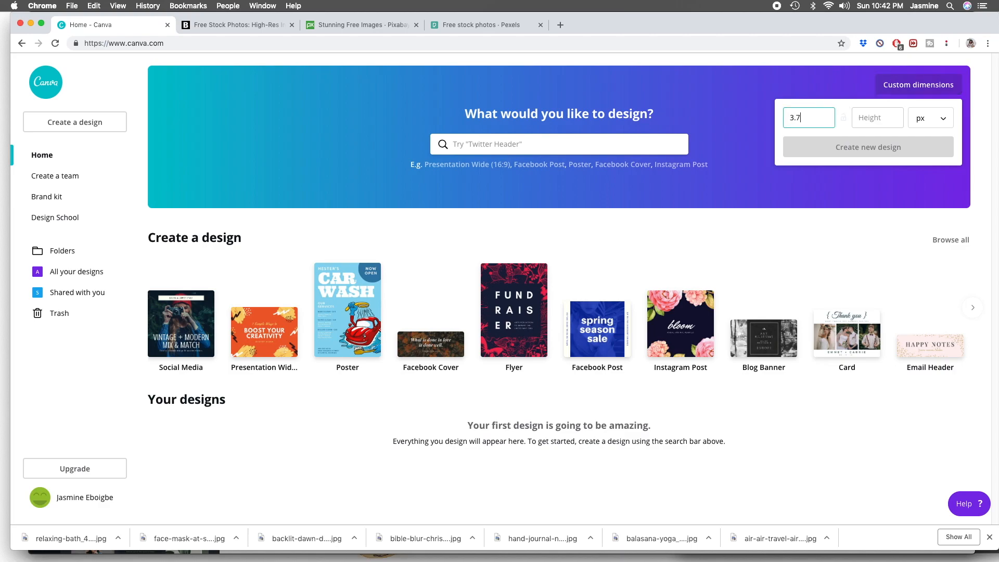
{"action": "left_click", "coordinate": [891, 117]}
{"action": "type", "text": "6.75"}
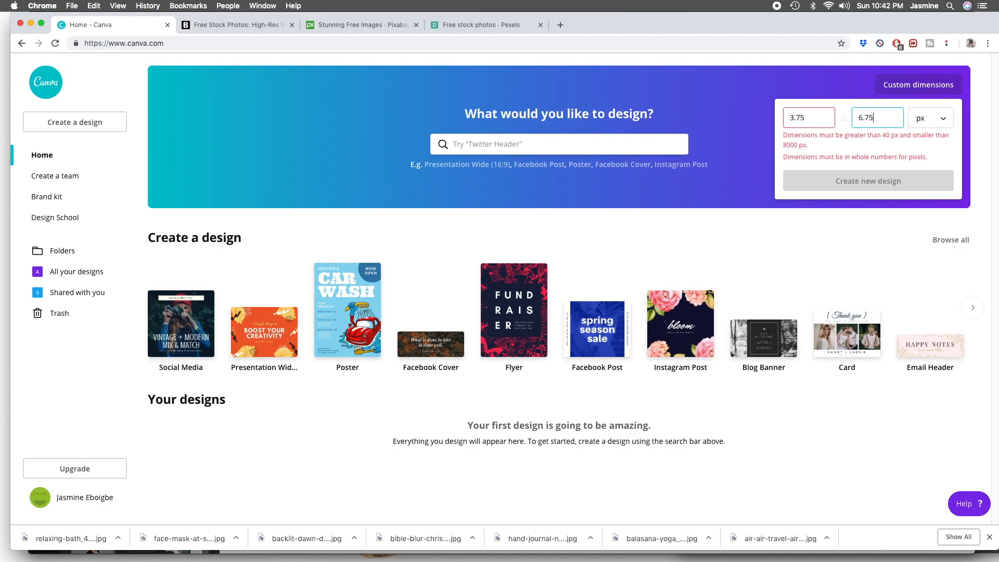
{"action": "left_click", "coordinate": [931, 121]}
{"action": "left_click", "coordinate": [932, 139]}
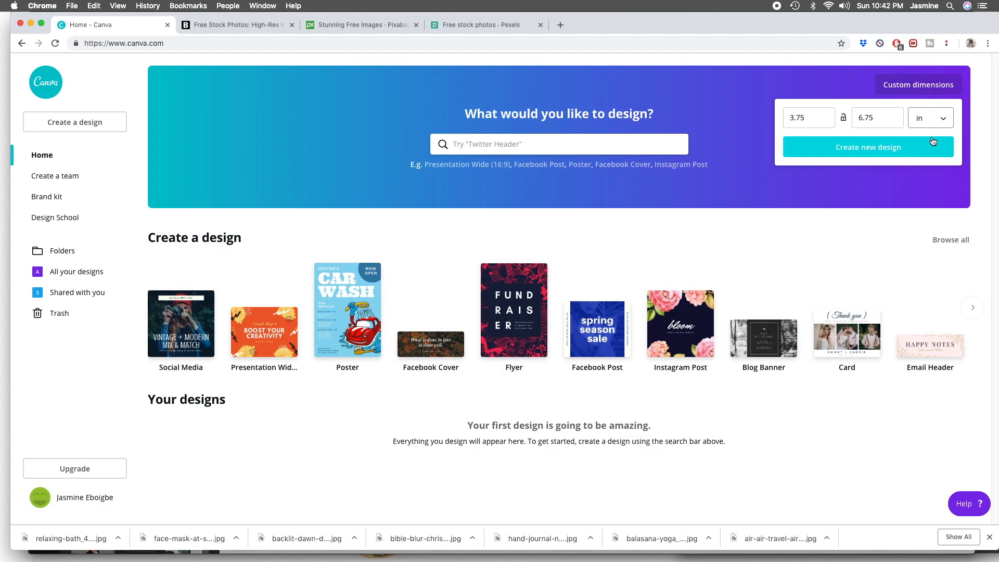
{"action": "left_click", "coordinate": [878, 149]}
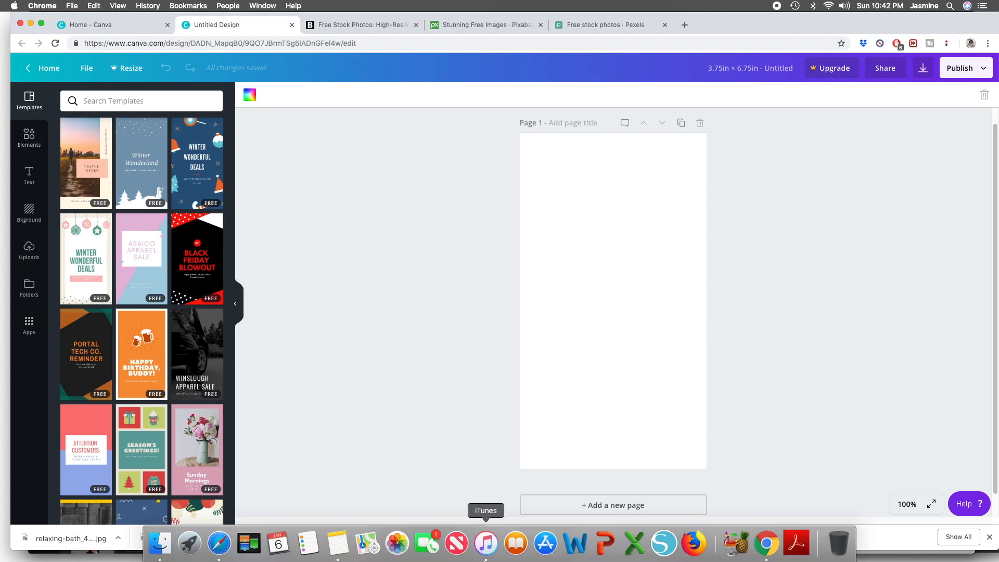
- Add a five-cell photo grid to the page, with two rows of two cells above one wide cell
{"action": "left_click", "coordinate": [29, 137]}
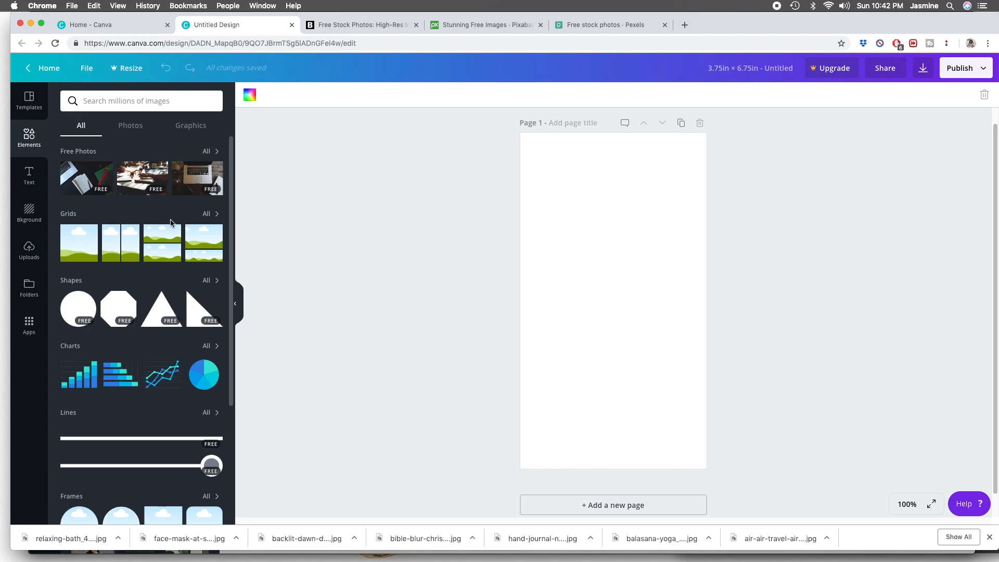
{"action": "left_click", "coordinate": [210, 214]}
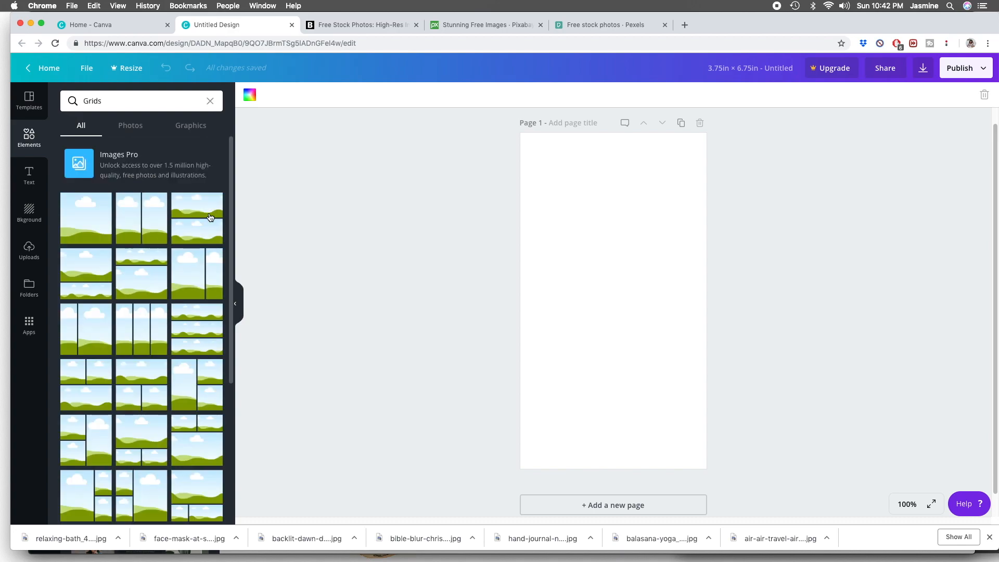
{"action": "scroll", "coordinate": [199, 225], "scroll_direction": "down", "scroll_amount": 4}
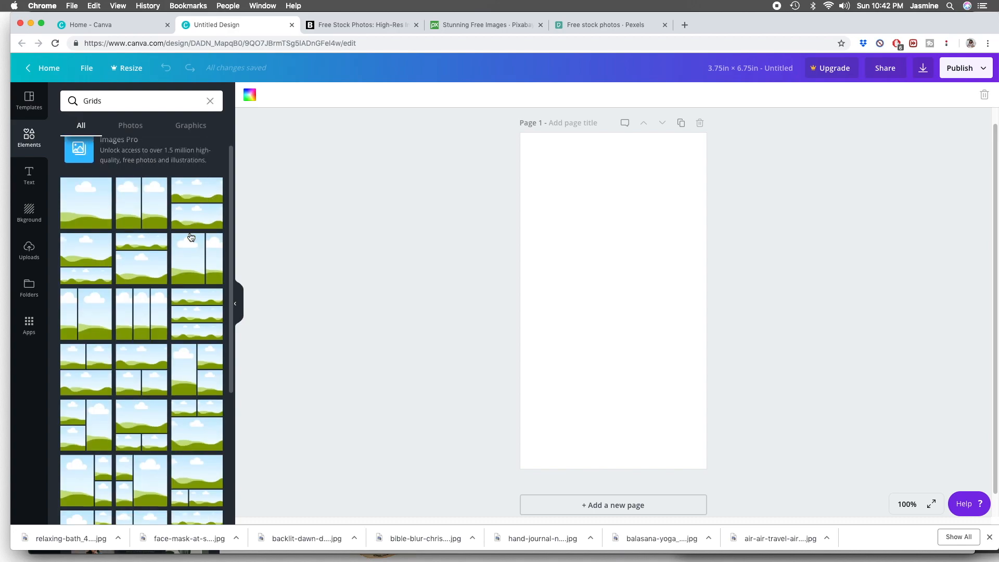
{"action": "scroll", "coordinate": [191, 236], "scroll_direction": "down", "scroll_amount": 6}
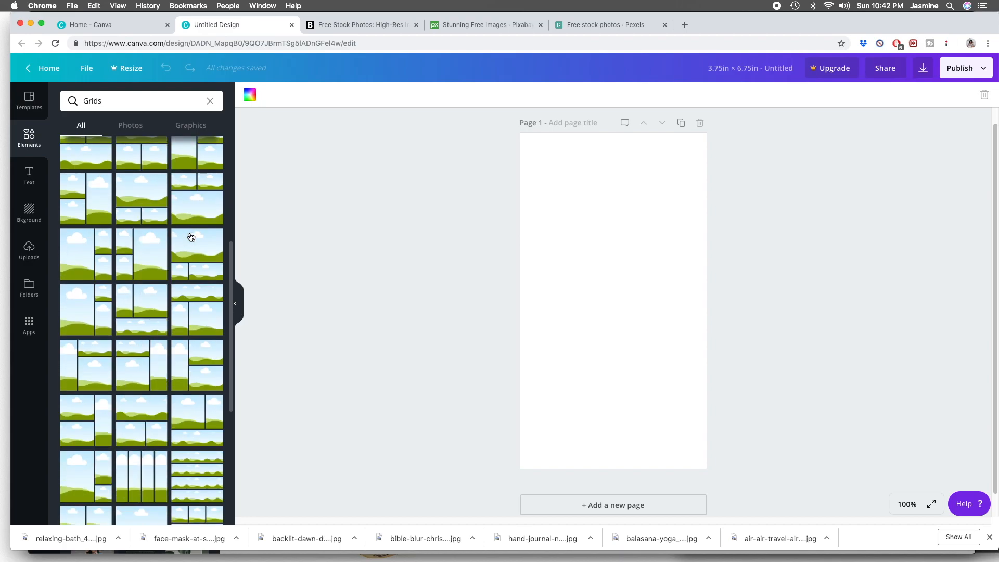
{"action": "scroll", "coordinate": [191, 238], "scroll_direction": "down", "scroll_amount": 5}
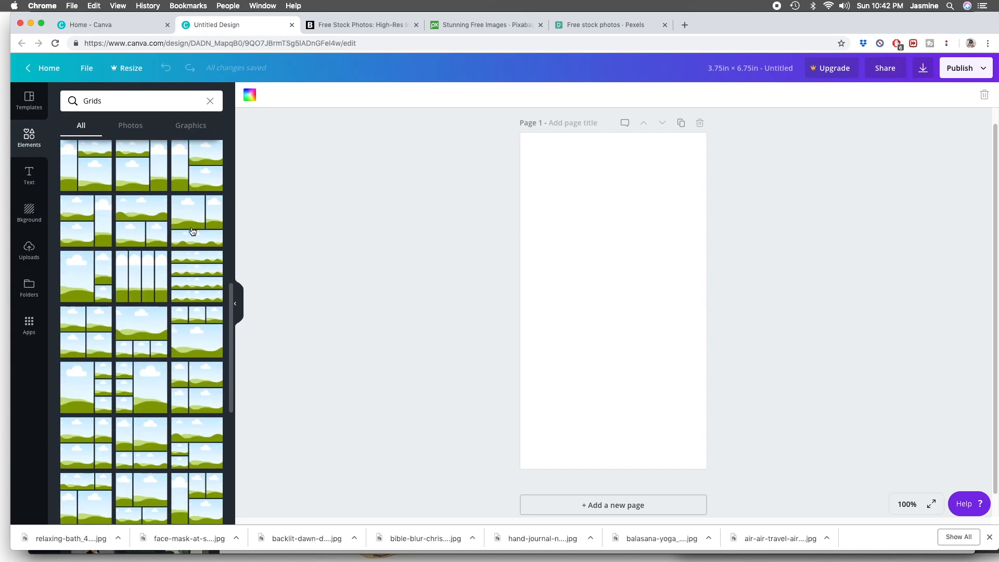
{"action": "scroll", "coordinate": [214, 235], "scroll_direction": "down", "scroll_amount": 2}
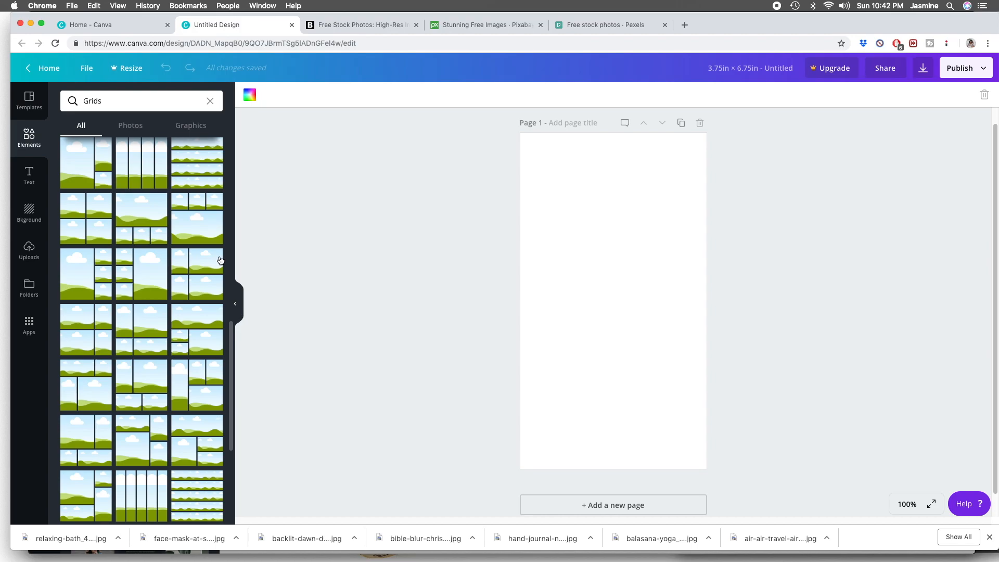
{"action": "scroll", "coordinate": [221, 261], "scroll_direction": "down", "scroll_amount": 2}
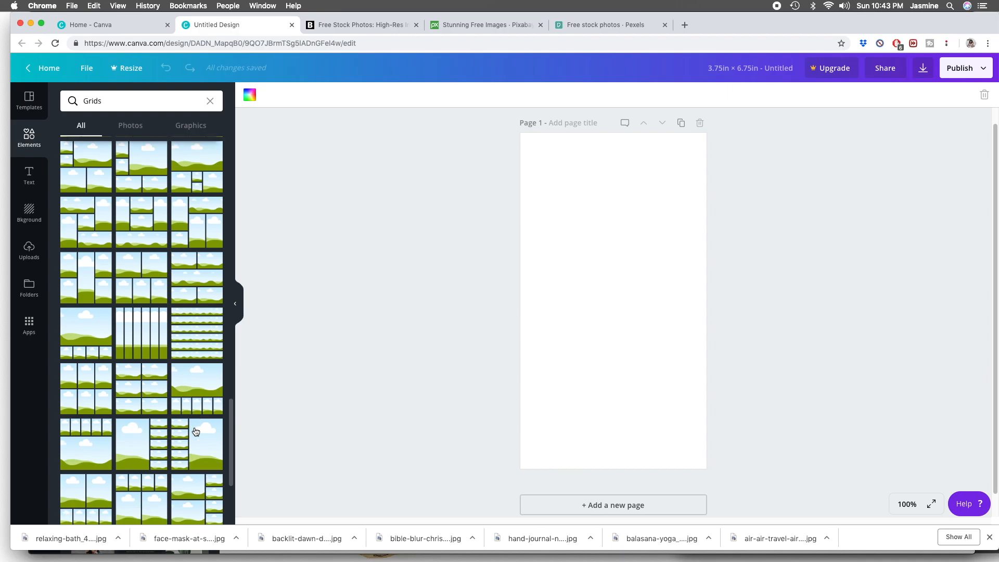
{"action": "scroll", "coordinate": [189, 429], "scroll_direction": "up", "scroll_amount": 1}
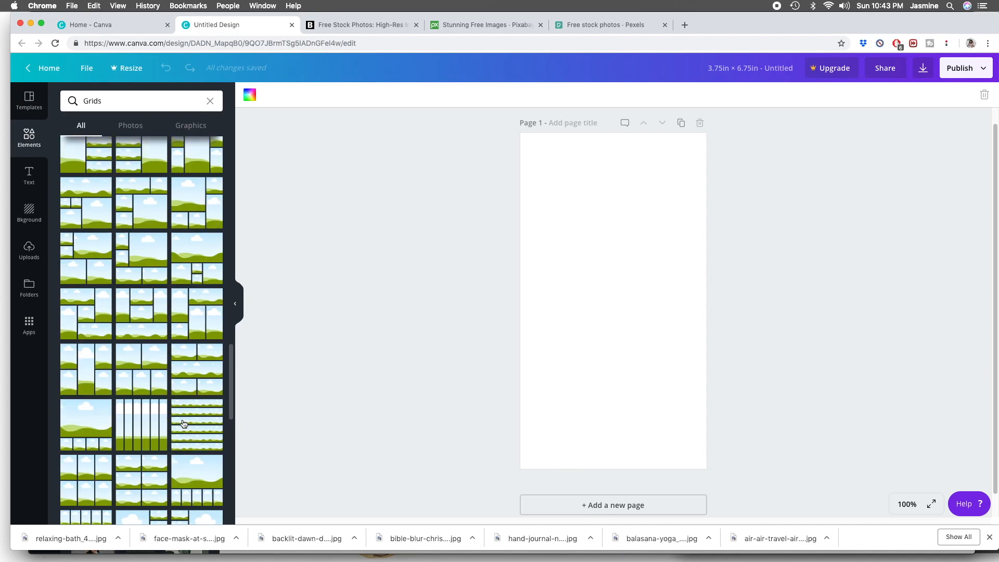
{"action": "left_click_drag", "start_coordinate": [232, 390], "coordinate": [236, 343]}
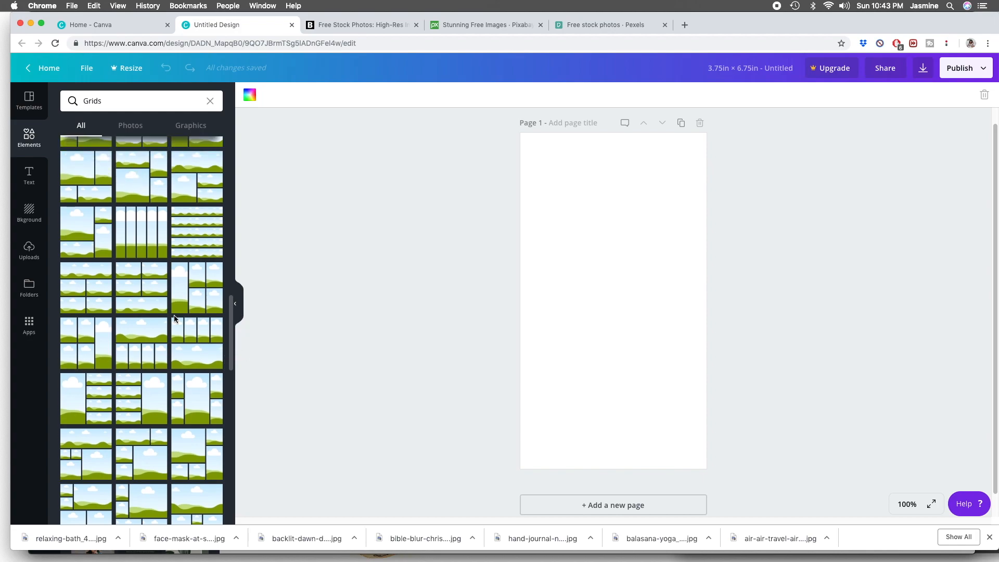
{"action": "left_click_drag", "start_coordinate": [140, 290], "coordinate": [558, 237]}
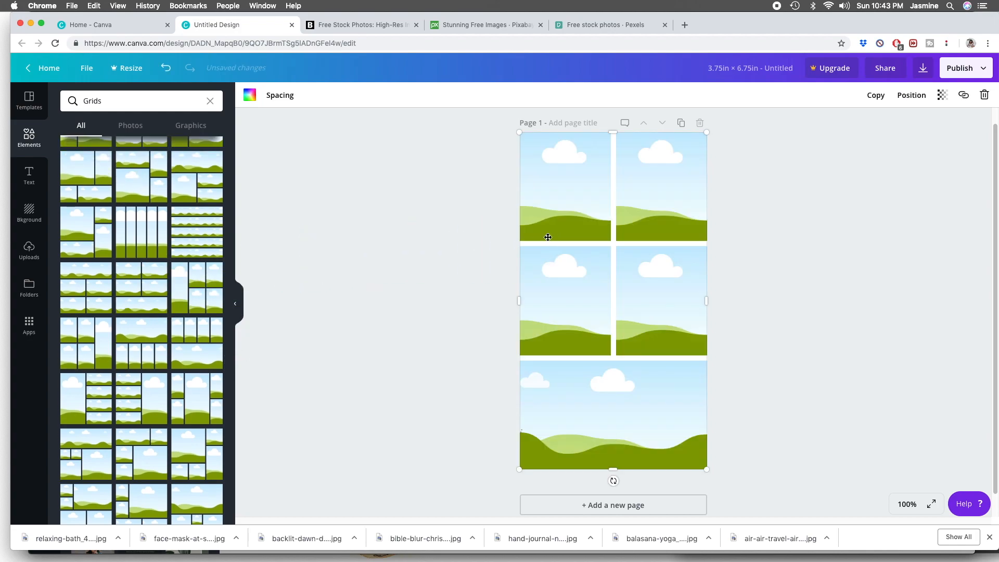
{"action": "left_click", "coordinate": [724, 387]}
- Upload the seven downloaded photos: relaxing bath, face mask, backlit dawn, Bible, hand journal, yoga pose and air travel
{"action": "left_click", "coordinate": [29, 254]}
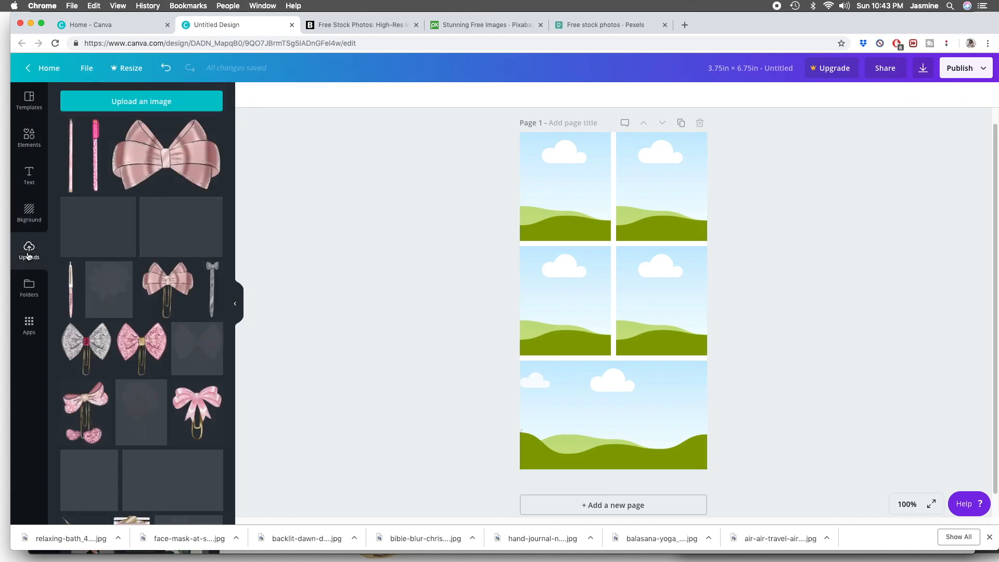
{"action": "left_click_drag", "start_coordinate": [230, 289], "coordinate": [226, 217]}
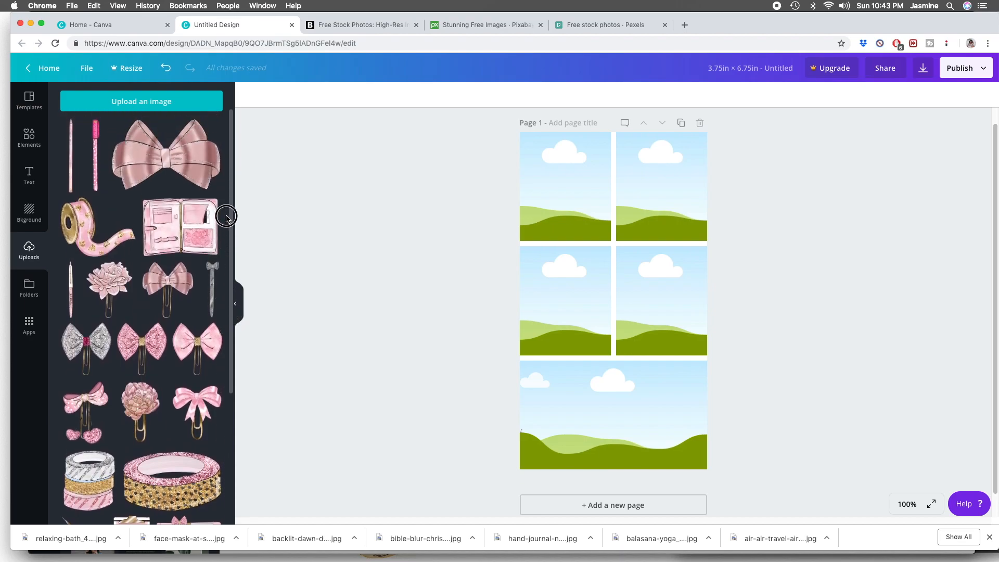
{"action": "left_click_drag", "start_coordinate": [73, 545], "coordinate": [133, 307]}
{"action": "left_click_drag", "start_coordinate": [173, 540], "coordinate": [142, 292]}
{"action": "left_click_drag", "start_coordinate": [295, 538], "coordinate": [141, 294]}
{"action": "left_click_drag", "start_coordinate": [433, 543], "coordinate": [183, 278]}
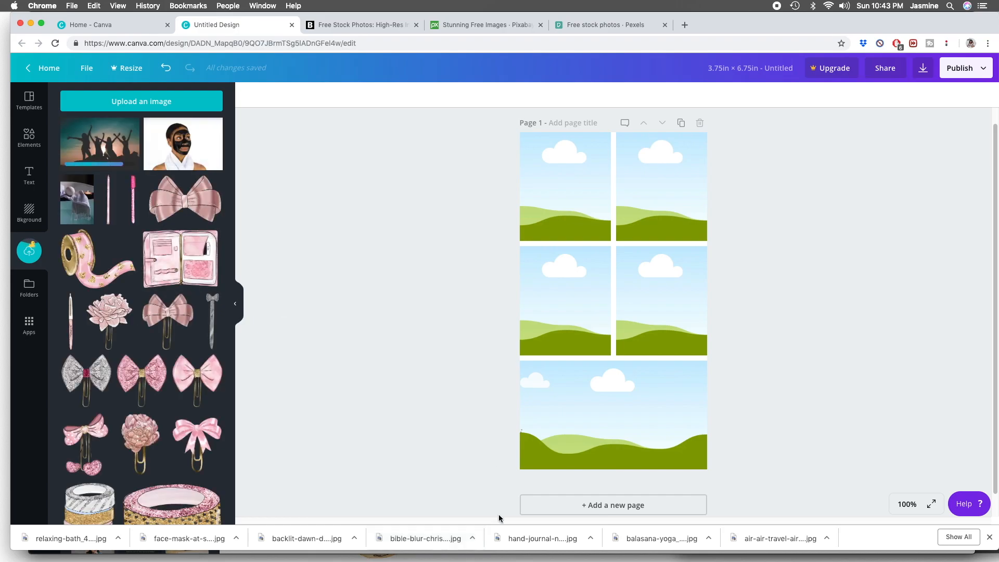
{"action": "left_click_drag", "start_coordinate": [540, 538], "coordinate": [159, 278]}
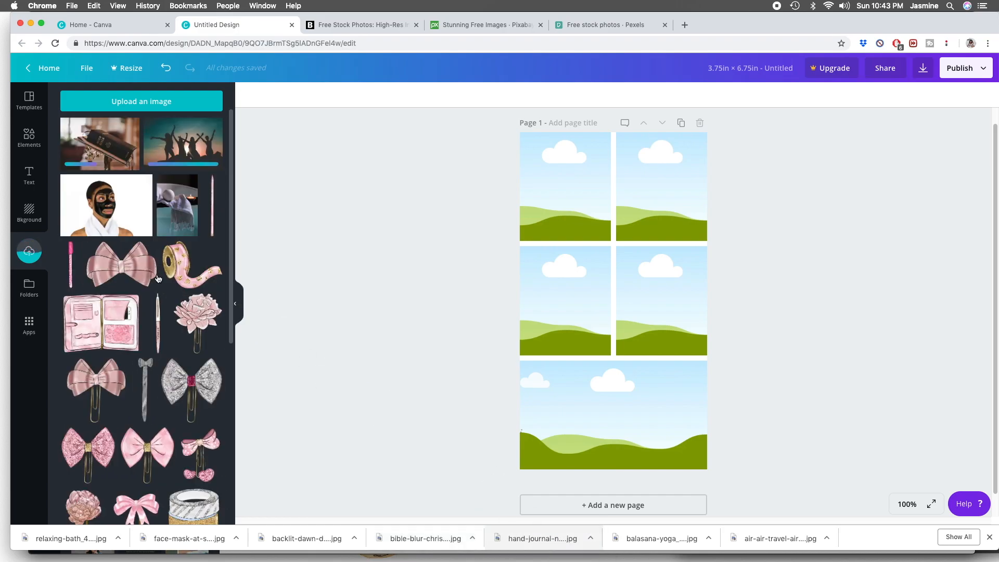
{"action": "left_click_drag", "start_coordinate": [659, 539], "coordinate": [171, 300]}
{"action": "left_click_drag", "start_coordinate": [769, 539], "coordinate": [175, 286]}
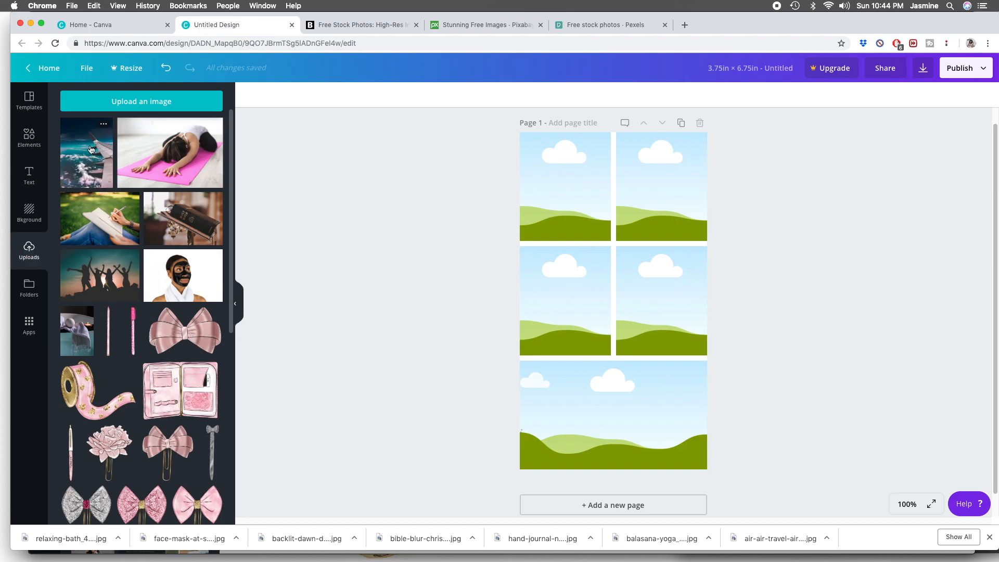
- Place the airplane wing photo in the grid's upper-left cell and enlarge it slightly within the cell
{"action": "left_click_drag", "start_coordinate": [91, 155], "coordinate": [553, 174]}
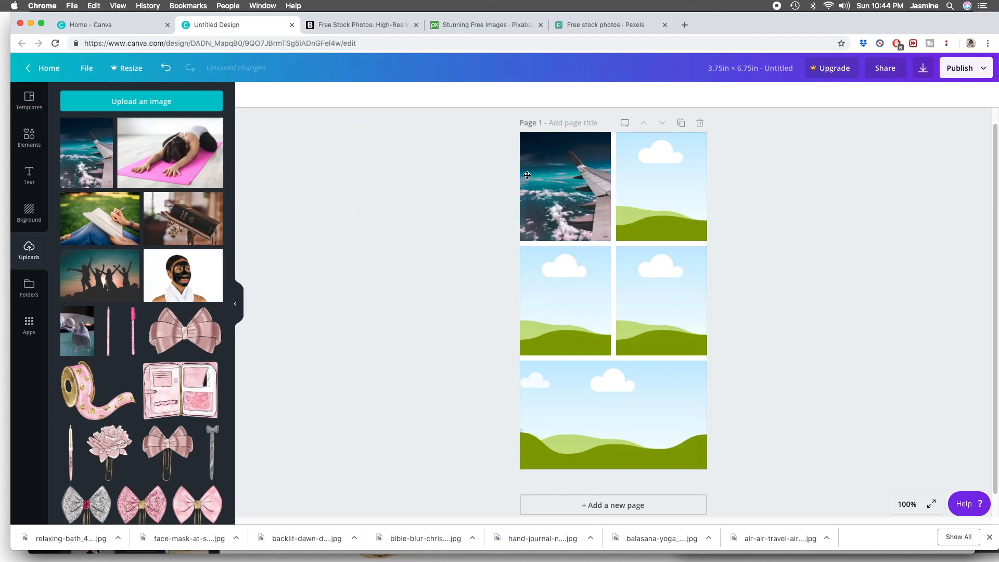
{"action": "double_click", "coordinate": [586, 183]}
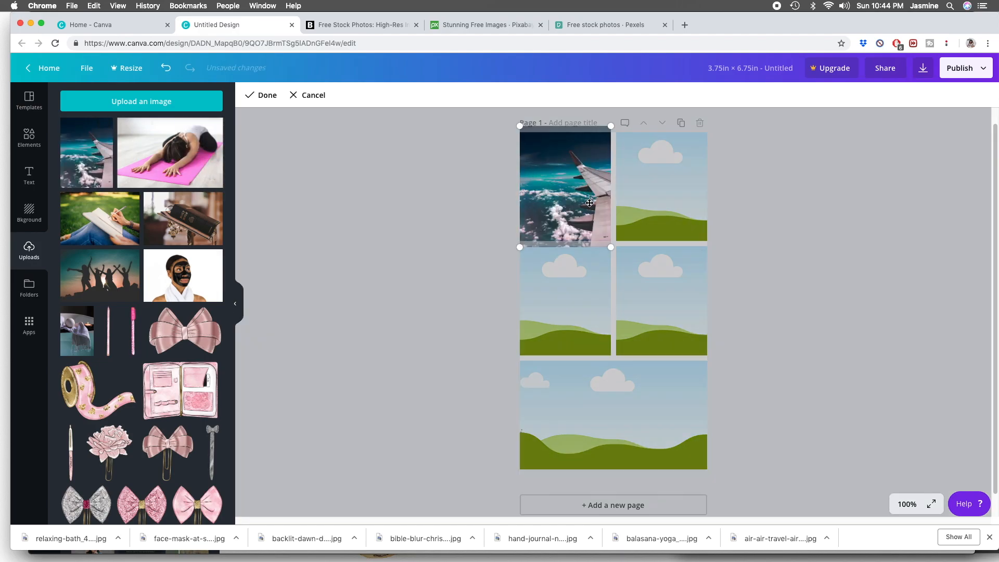
{"action": "left_click_drag", "start_coordinate": [520, 247], "coordinate": [501, 273]}
{"action": "left_click_drag", "start_coordinate": [566, 208], "coordinate": [565, 195]}
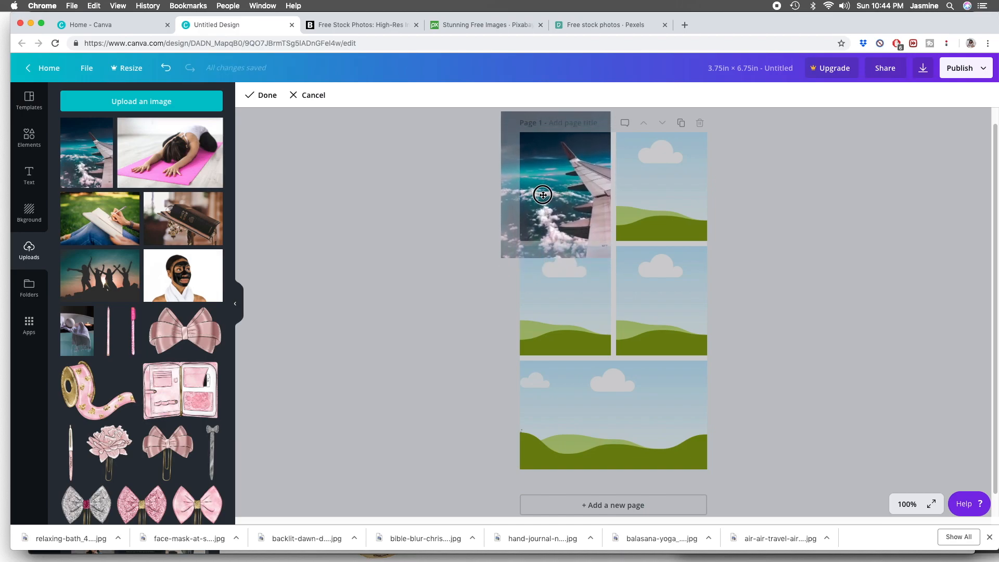
{"action": "left_click", "coordinate": [254, 96]}
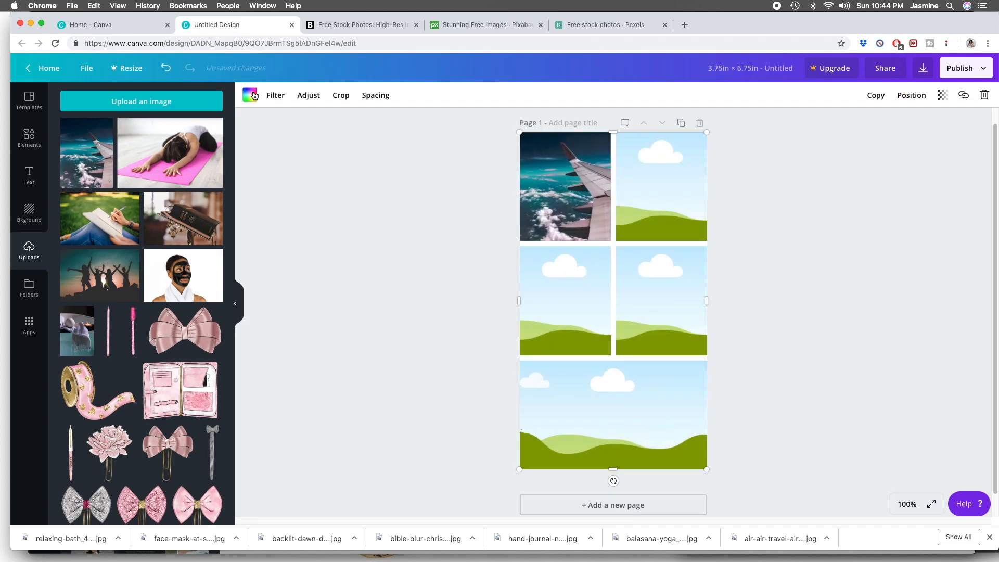
- Enlarge the airplane wing photo further and reposition it so the wing fills the right part of its cell
{"action": "double_click", "coordinate": [547, 210]}
{"action": "left_click_drag", "start_coordinate": [611, 260], "coordinate": [677, 299]}
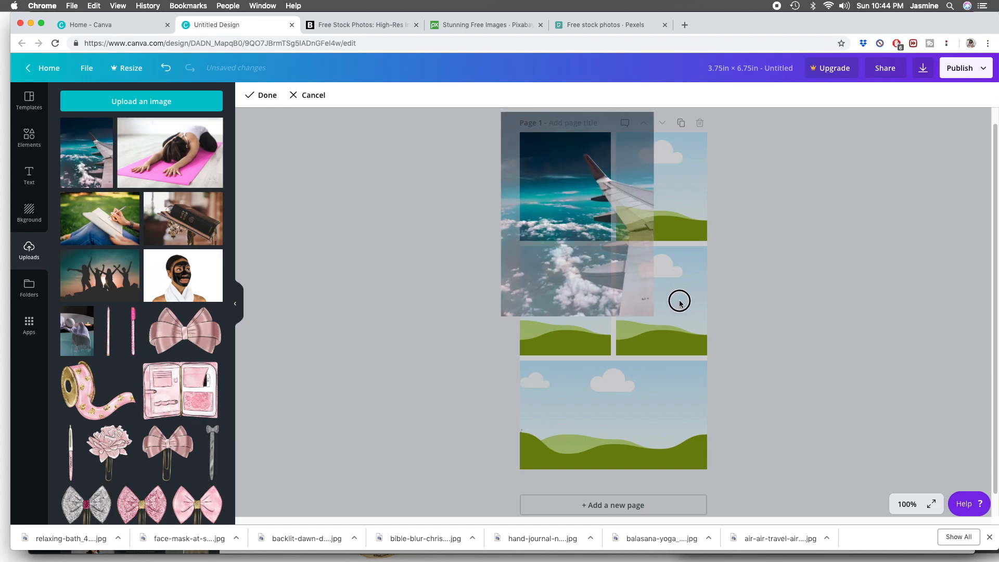
{"action": "left_click_drag", "start_coordinate": [598, 207], "coordinate": [550, 195]}
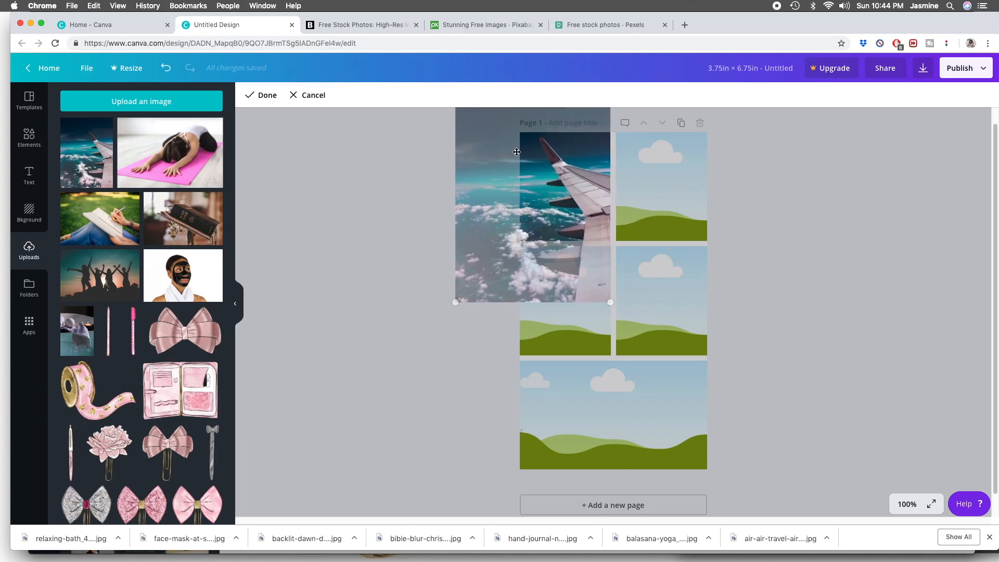
{"action": "left_click", "coordinate": [259, 94]}
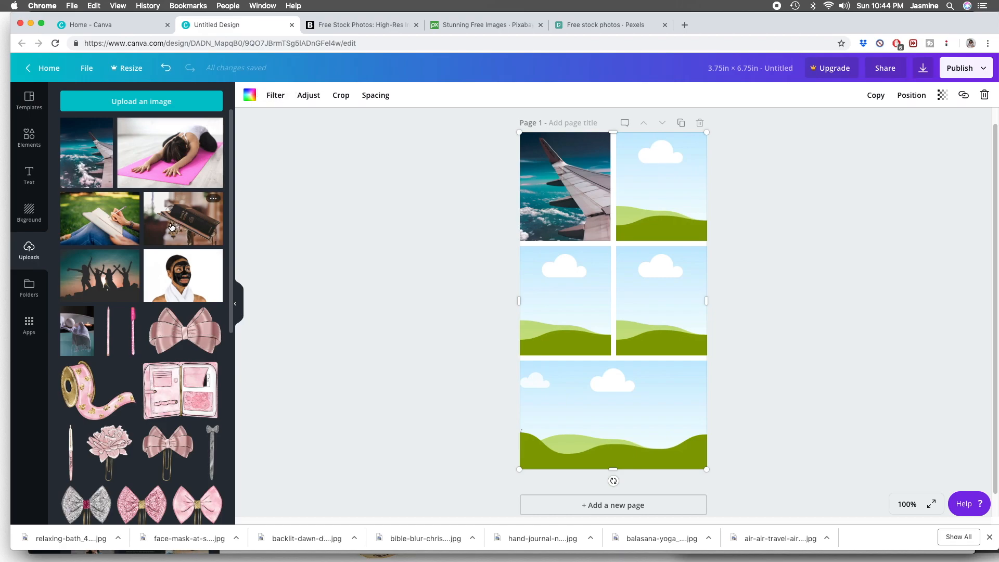
- Place the silhouetted friends photo in the grid's upper-right cell and shift it to center the group
{"action": "left_click_drag", "start_coordinate": [100, 275], "coordinate": [651, 190]}
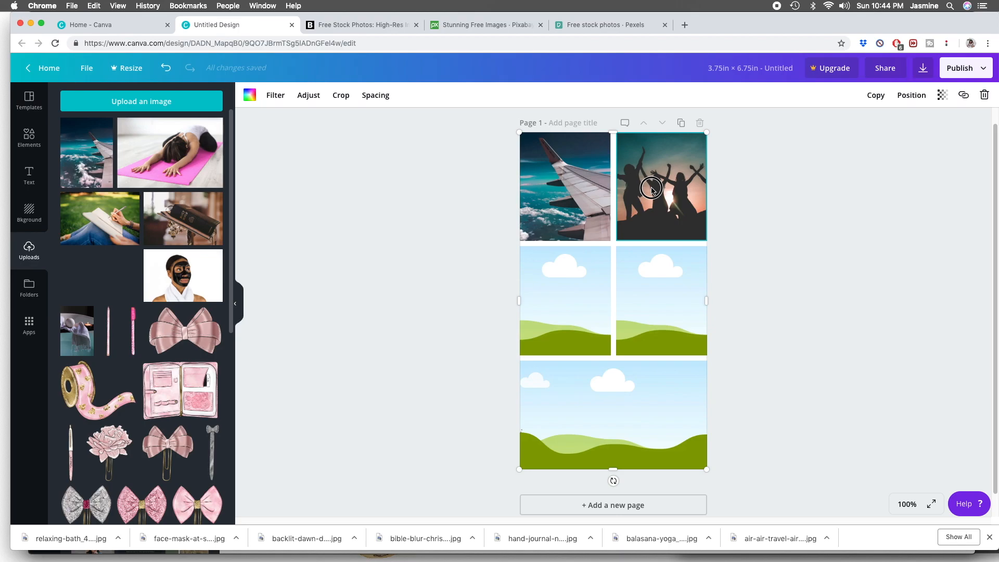
{"action": "double_click", "coordinate": [657, 194]}
{"action": "left_click_drag", "start_coordinate": [672, 198], "coordinate": [670, 198]}
{"action": "left_click", "coordinate": [249, 98]}
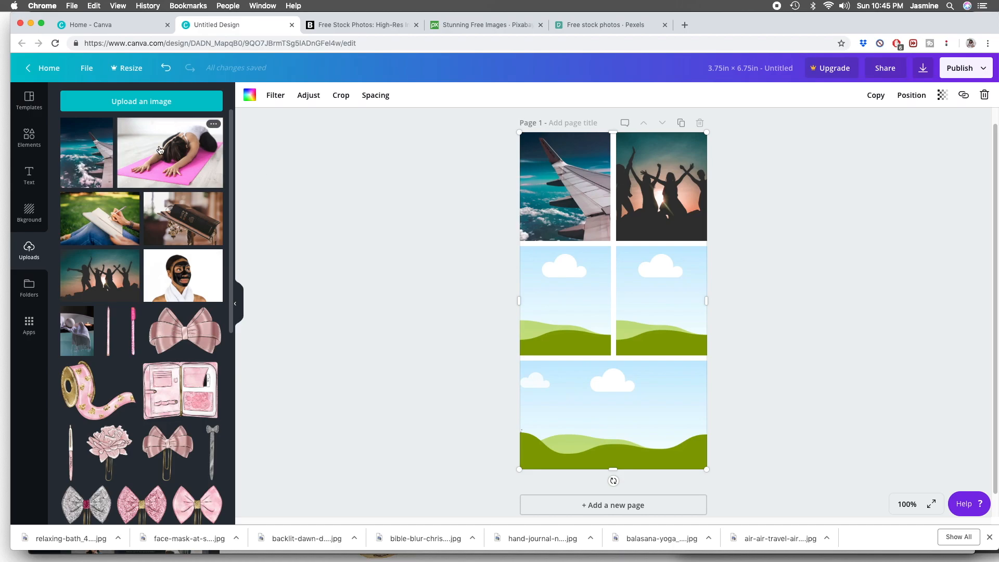
- Place the yoga photo in the wide bottom cell and the Bible photo in the middle-left cell, adjusting the Bible photo's crop
{"action": "left_click_drag", "start_coordinate": [159, 150], "coordinate": [542, 384]}
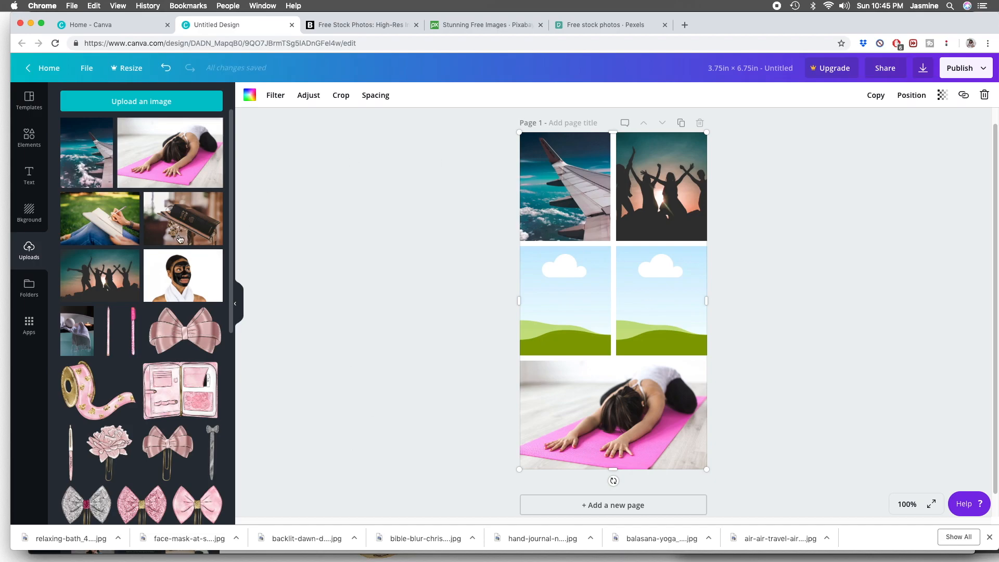
{"action": "left_click_drag", "start_coordinate": [179, 239], "coordinate": [549, 276]}
{"action": "double_click", "coordinate": [556, 289]}
{"action": "left_click", "coordinate": [267, 95]}
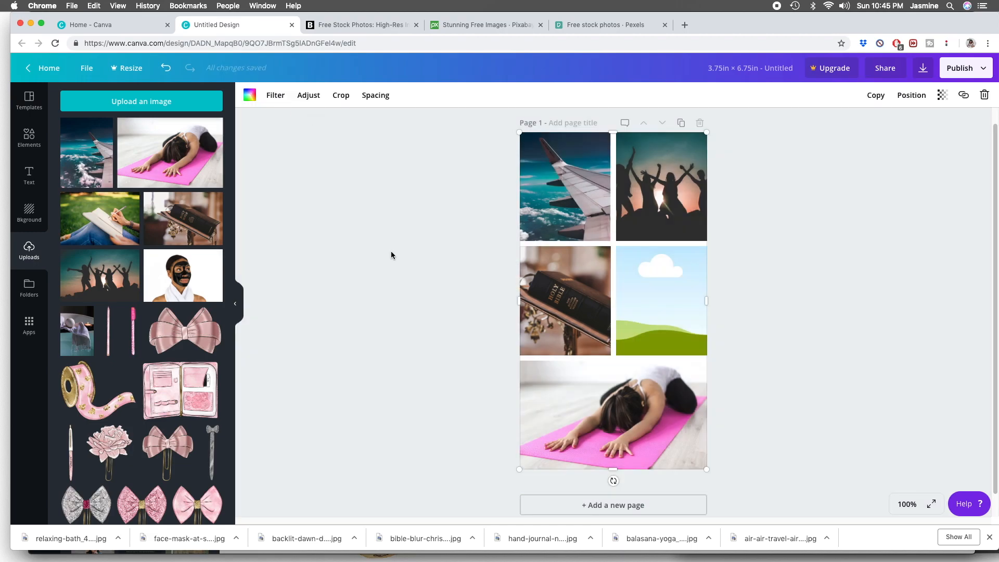
- Delete the Bible photo from the grid's middle-left cell, keeping the grid itself
{"action": "double_click", "coordinate": [578, 312]}
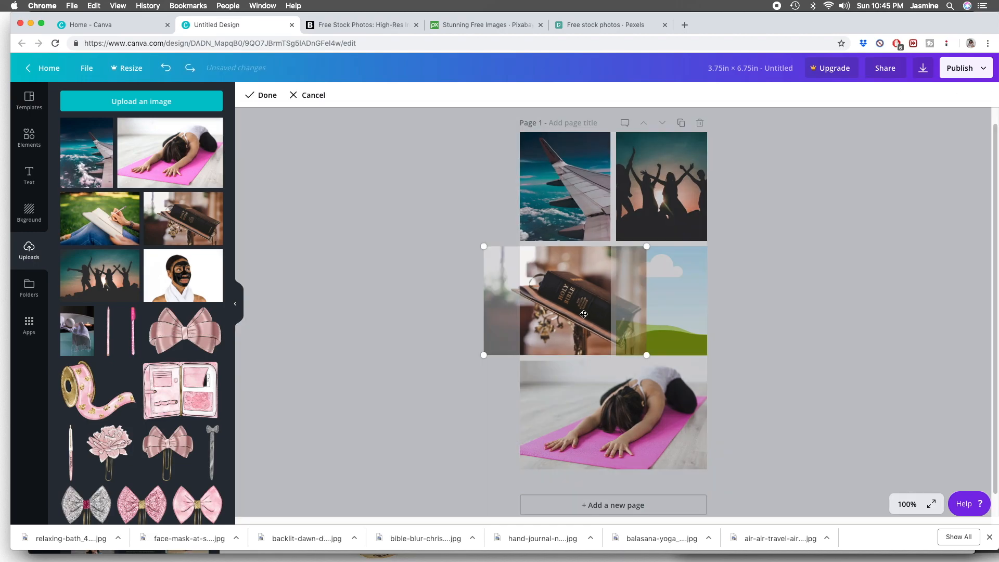
{"action": "left_click", "coordinate": [289, 99]}
{"action": "left_click", "coordinate": [983, 94]}
{"action": "left_click", "coordinate": [959, 123]}
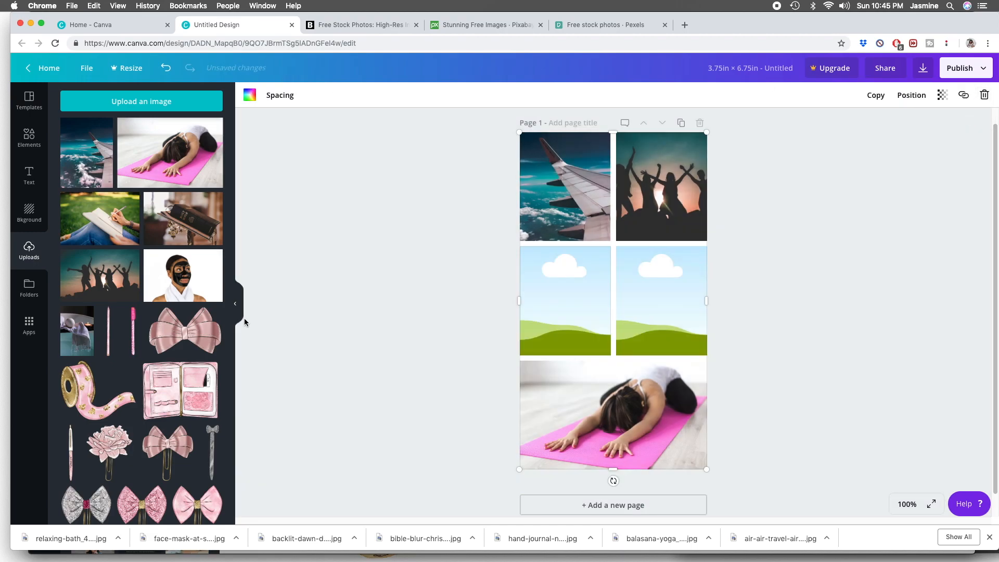
- Place the Bible photo in the wide bottom cell and the yoga photo in the middle-left cell, shifting the yoga photo's crop slightly left
{"action": "left_click_drag", "start_coordinate": [183, 219], "coordinate": [552, 389]}
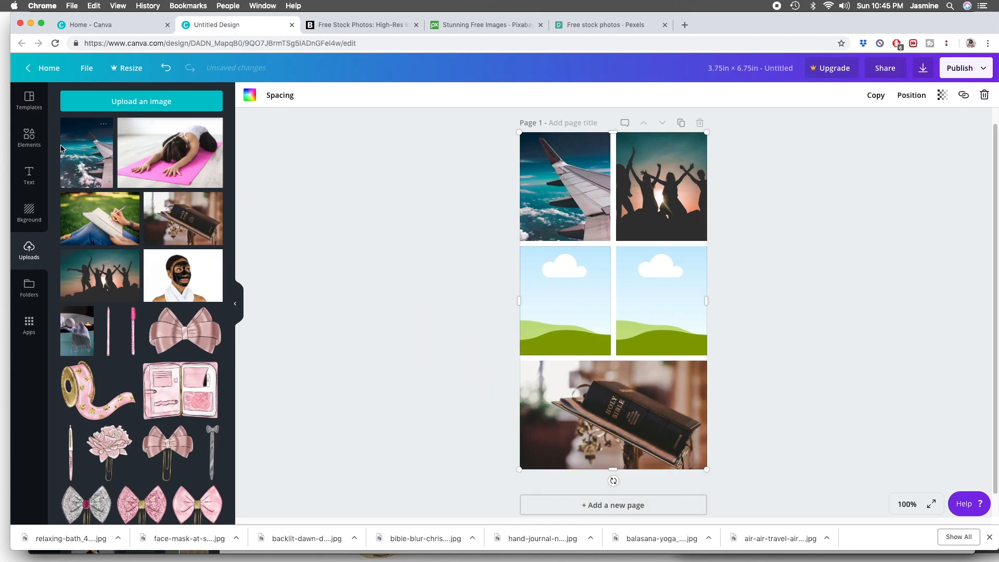
{"action": "left_click_drag", "start_coordinate": [148, 159], "coordinate": [538, 297]}
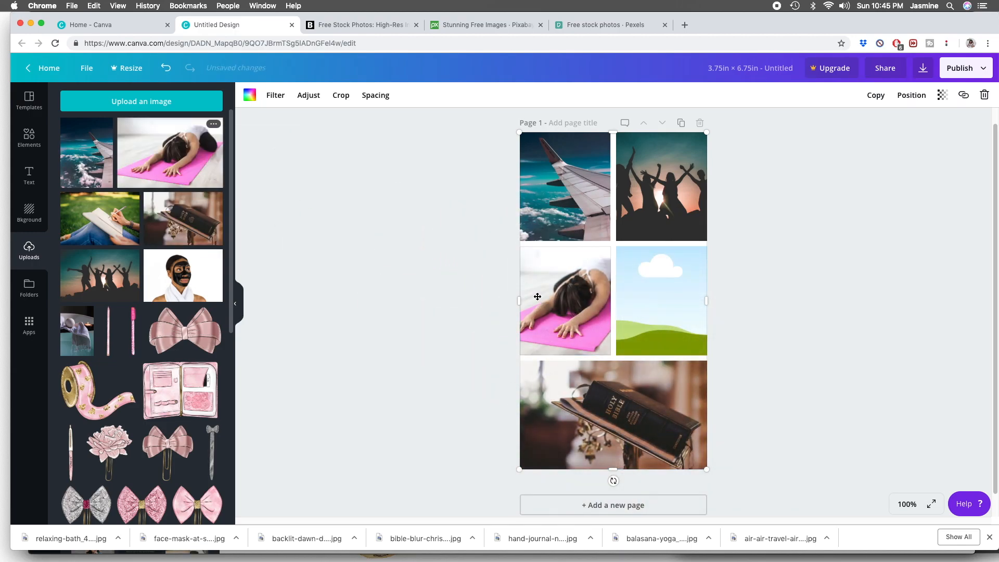
{"action": "double_click", "coordinate": [559, 292]}
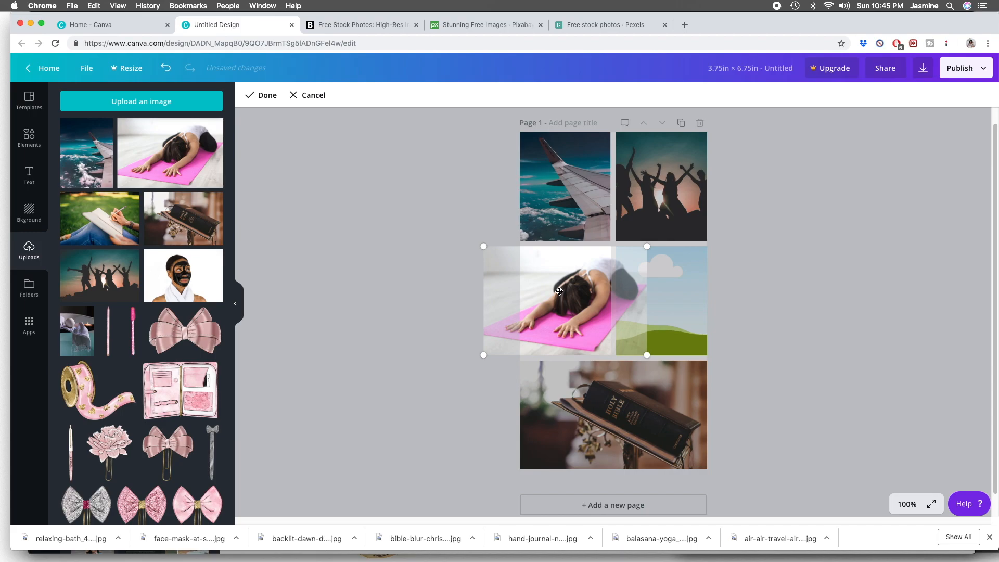
{"action": "left_click_drag", "start_coordinate": [570, 292], "coordinate": [551, 293]}
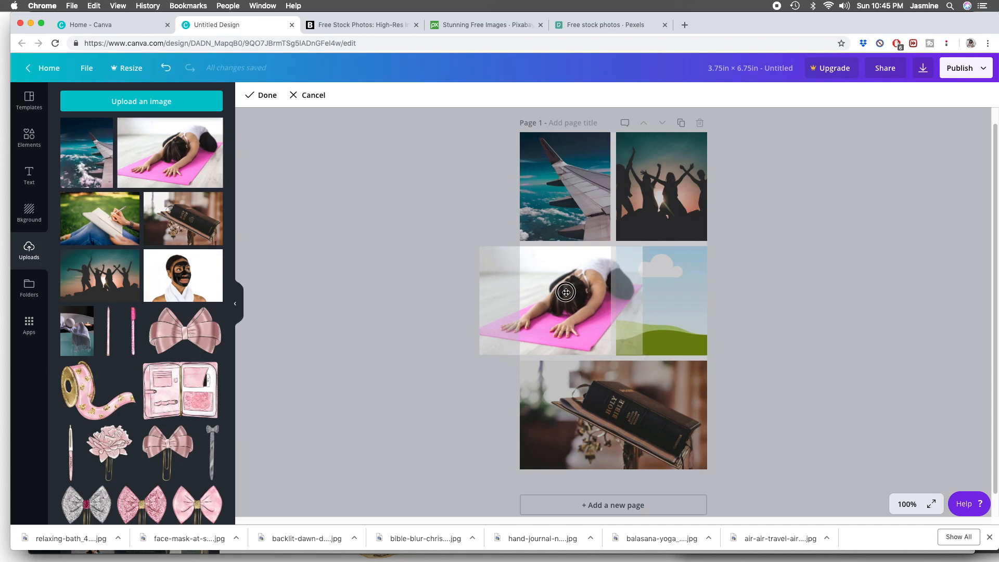
{"action": "left_click", "coordinate": [264, 95]}
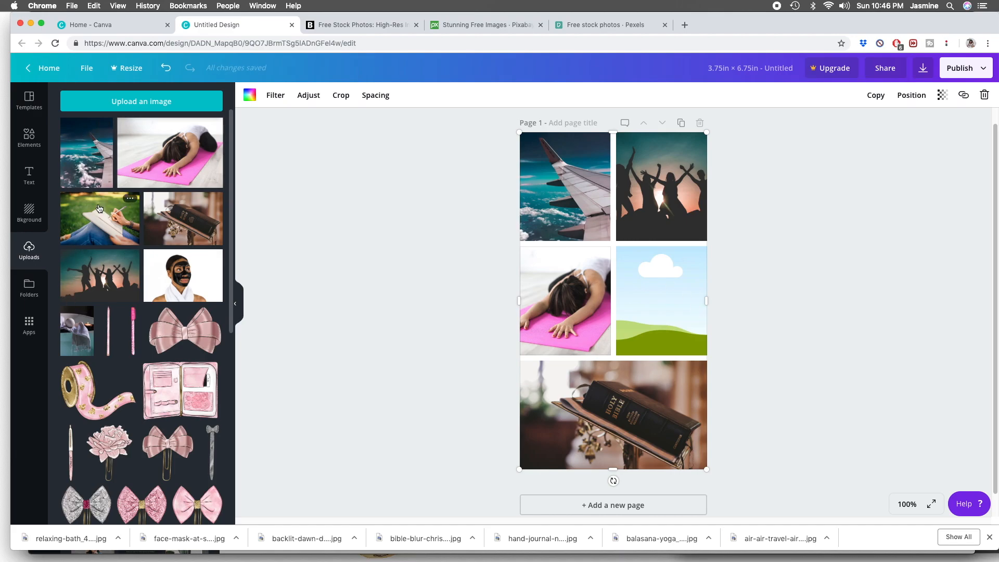
- Place the bath towel photo in the grid's middle-right cell and shift it down within the cell to show more of the candle
{"action": "left_click_drag", "start_coordinate": [81, 333], "coordinate": [630, 288]}
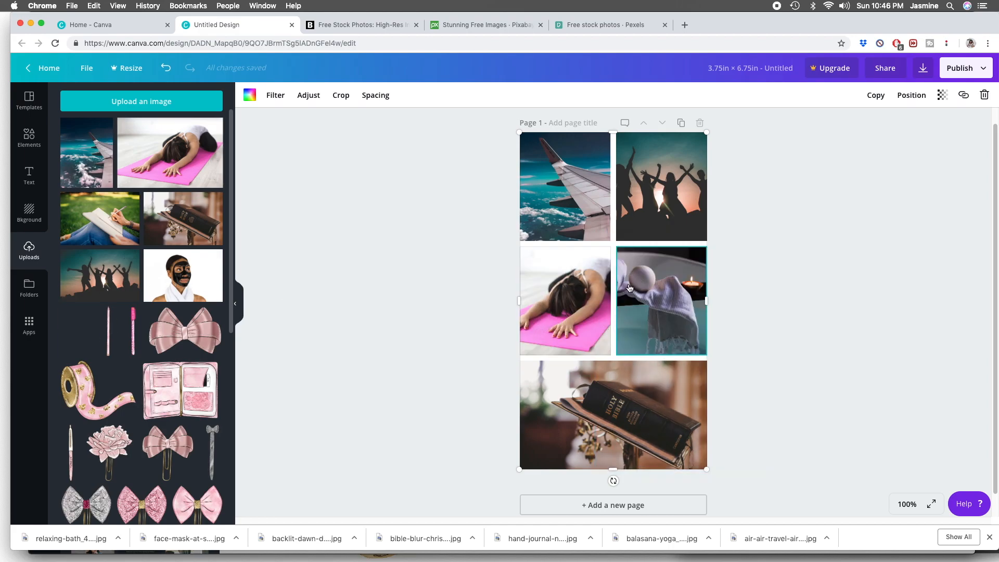
{"action": "double_click", "coordinate": [659, 289]}
{"action": "left_click_drag", "start_coordinate": [660, 290], "coordinate": [679, 318]}
{"action": "left_click", "coordinate": [744, 284]}
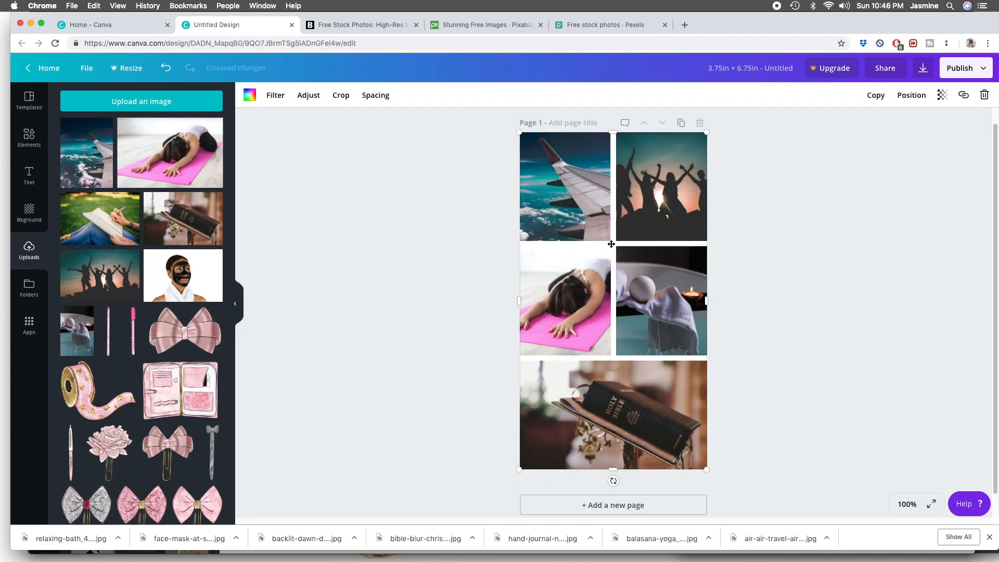
- Reduce the spacing between the grid's cells so only thin white gaps separate the photos
{"action": "left_click", "coordinate": [375, 95]}
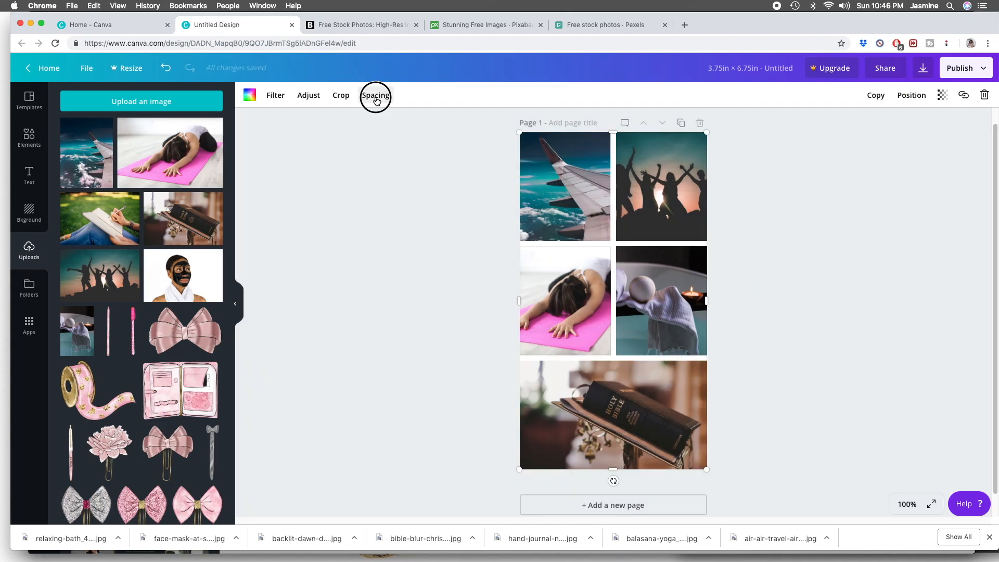
{"action": "left_click_drag", "start_coordinate": [429, 122], "coordinate": [424, 124]}
{"action": "left_click", "coordinate": [445, 204]}
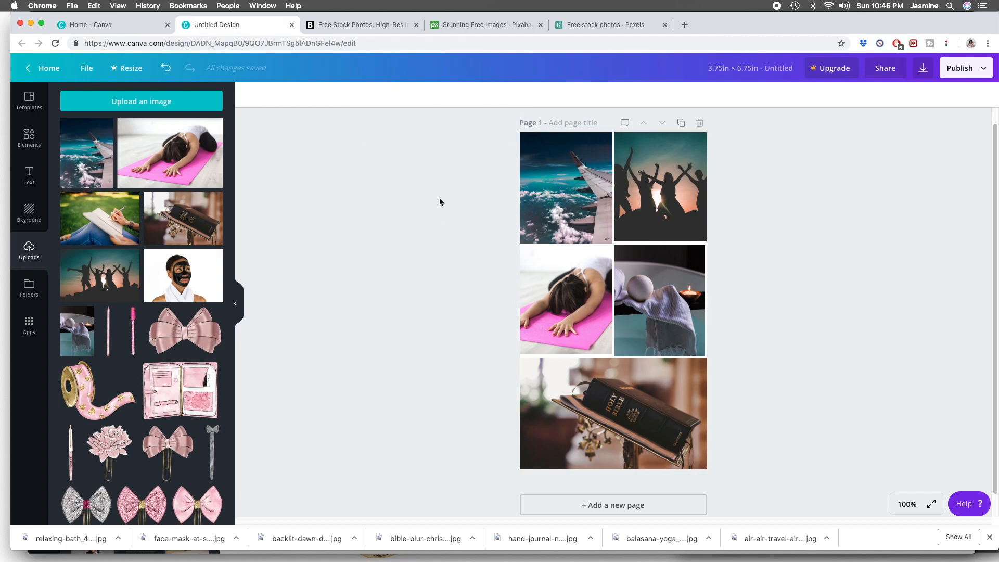
- Enlarge the silhouetted friends photo within the upper-right cell so it fills the cell down to its lower edge
{"action": "double_click", "coordinate": [635, 183]}
{"action": "left_click_drag", "start_coordinate": [683, 219], "coordinate": [681, 226]}
{"action": "left_click", "coordinate": [667, 219]}
{"action": "left_click_drag", "start_coordinate": [568, 242], "coordinate": [580, 238]}
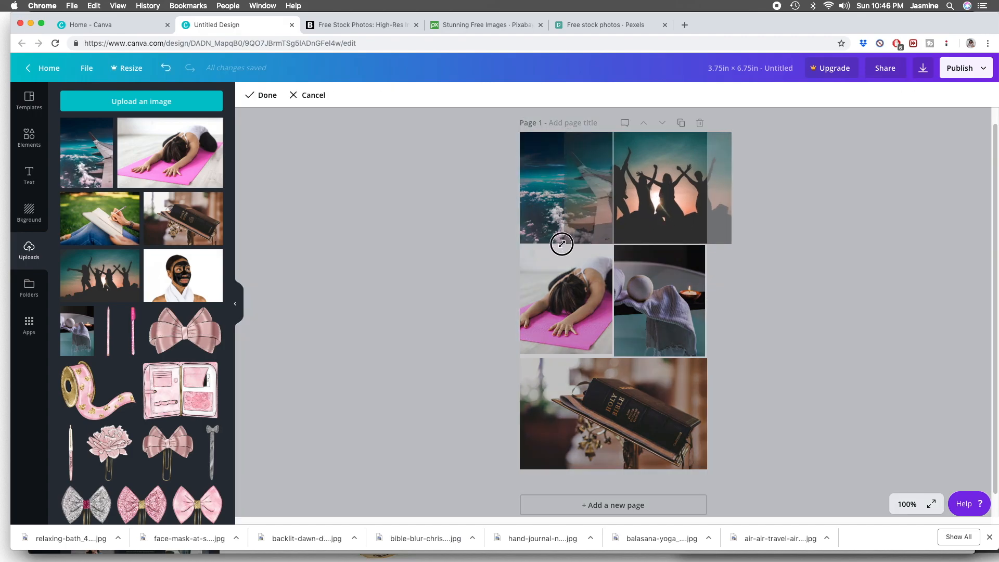
{"action": "left_click", "coordinate": [762, 218]}
- Enlarge the bath towel photo and reposition it to cover the whole middle-right cell
{"action": "double_click", "coordinate": [655, 332]}
{"action": "left_click_drag", "start_coordinate": [616, 246], "coordinate": [609, 237]}
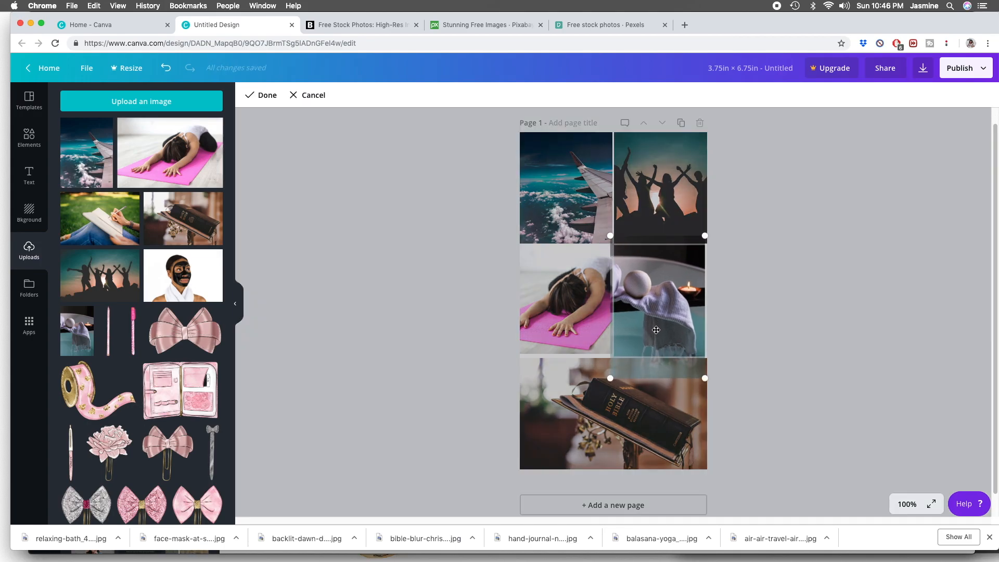
{"action": "left_click_drag", "start_coordinate": [655, 331], "coordinate": [659, 332]}
{"action": "left_click", "coordinate": [260, 95]}
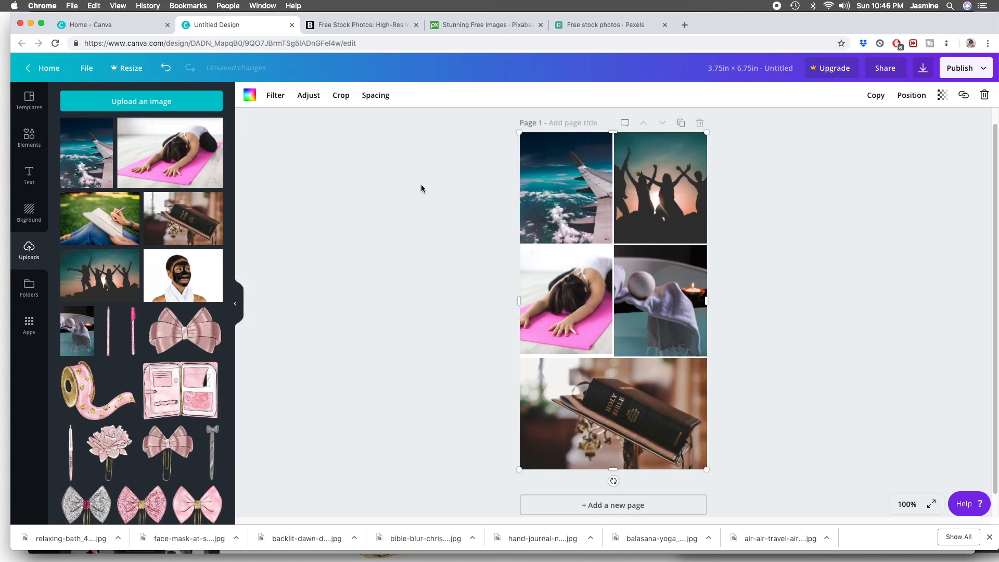
- Enlarge the yoga photo within the middle-left cell so it fills the cell down to its lower edge
{"action": "double_click", "coordinate": [561, 327]}
{"action": "left_click_drag", "start_coordinate": [489, 349], "coordinate": [468, 355]}
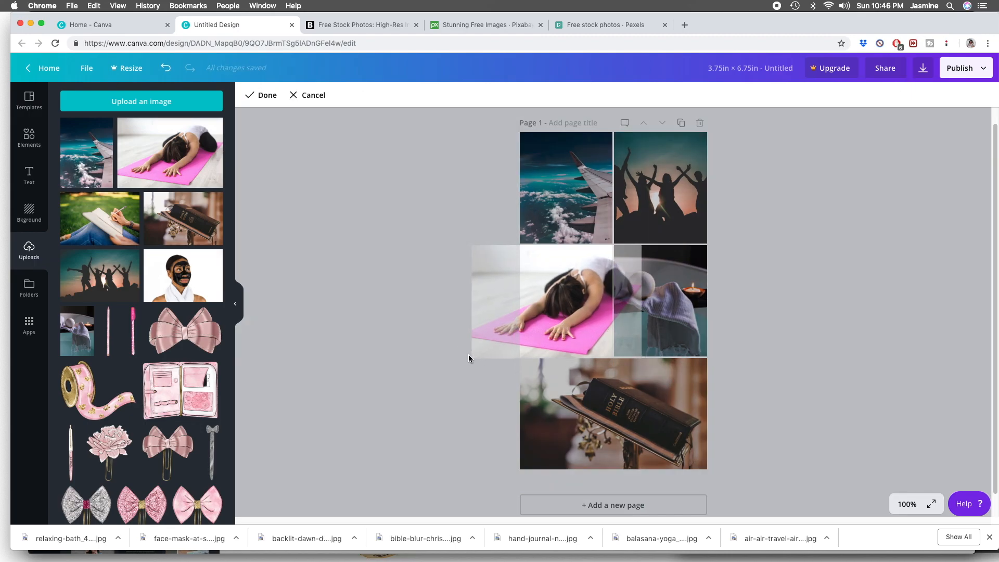
{"action": "left_click", "coordinate": [262, 95]}
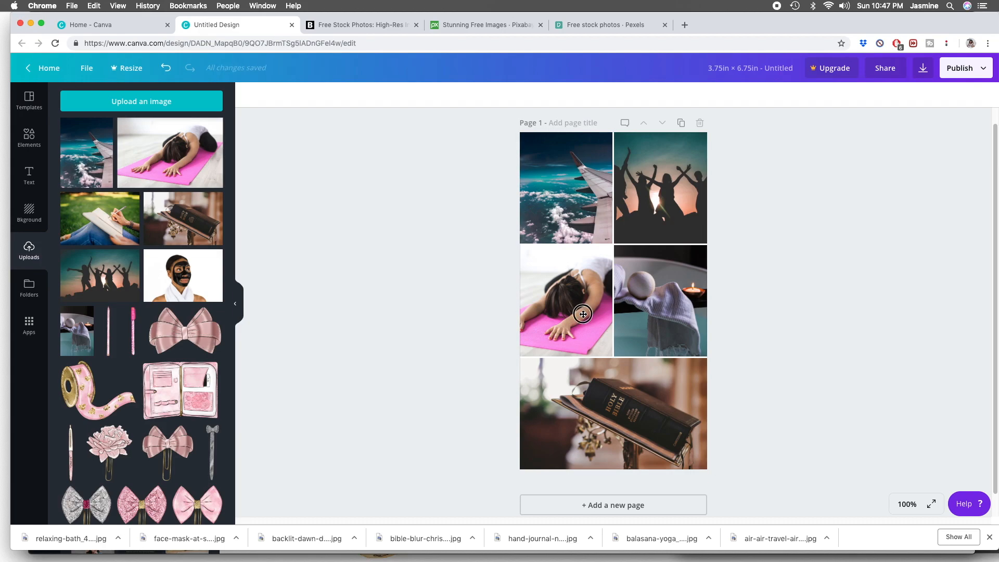
- Try the Greyscale and Drama filters on the yoga photo and settle on the Street filter
{"action": "left_click", "coordinate": [275, 95]}
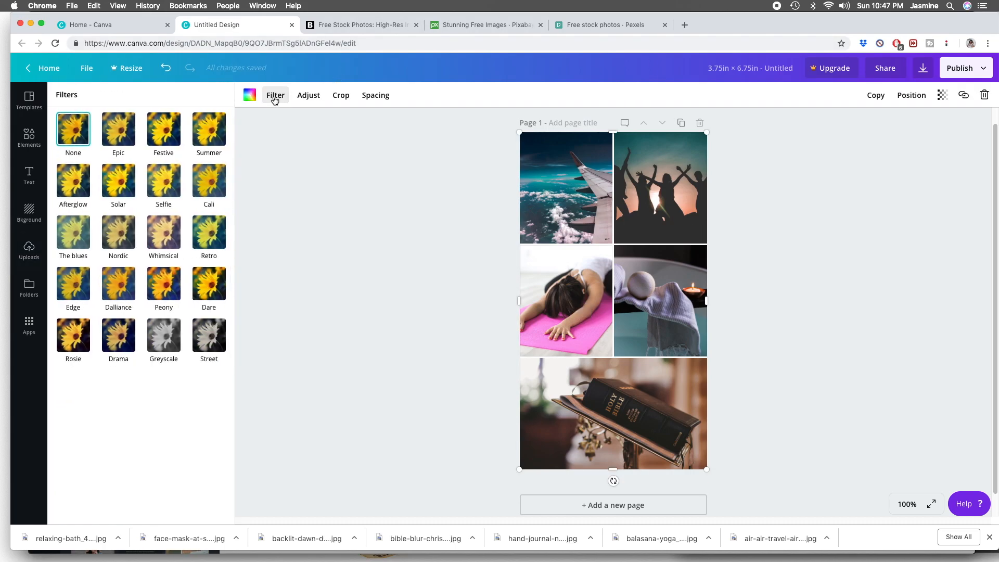
{"action": "left_click", "coordinate": [179, 342]}
{"action": "left_click", "coordinate": [211, 348]}
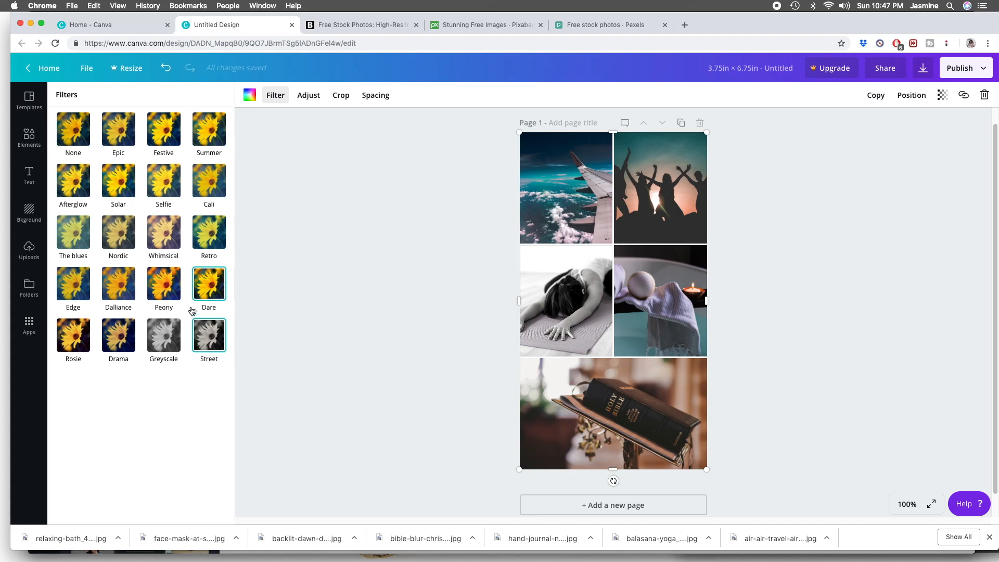
{"action": "left_click", "coordinate": [111, 334]}
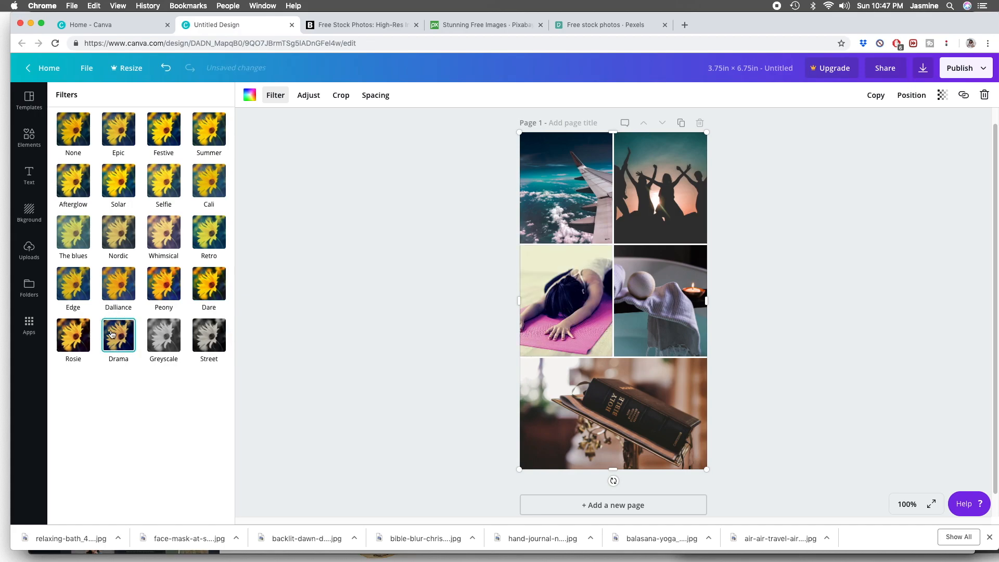
{"action": "left_click", "coordinate": [155, 341]}
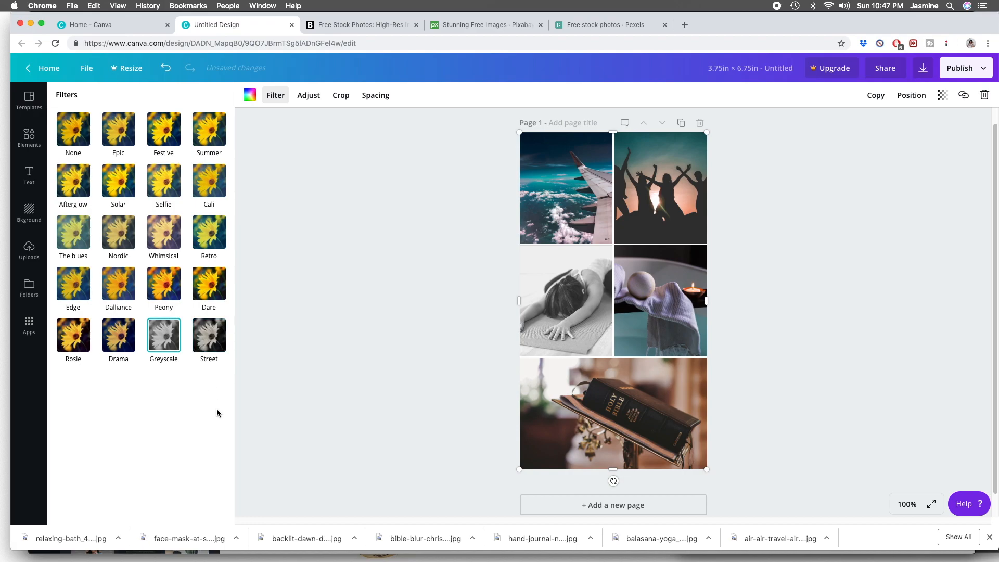
{"action": "left_click", "coordinate": [203, 348]}
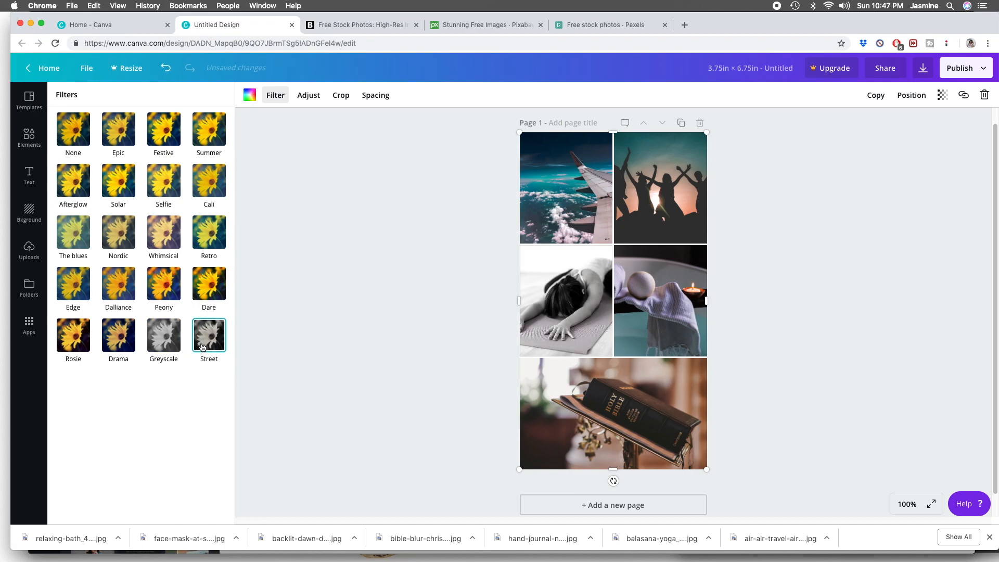
- Try the Whimsical and Nordic filters on the bath towel photo and settle on The blues filter
{"action": "left_click", "coordinate": [664, 299]}
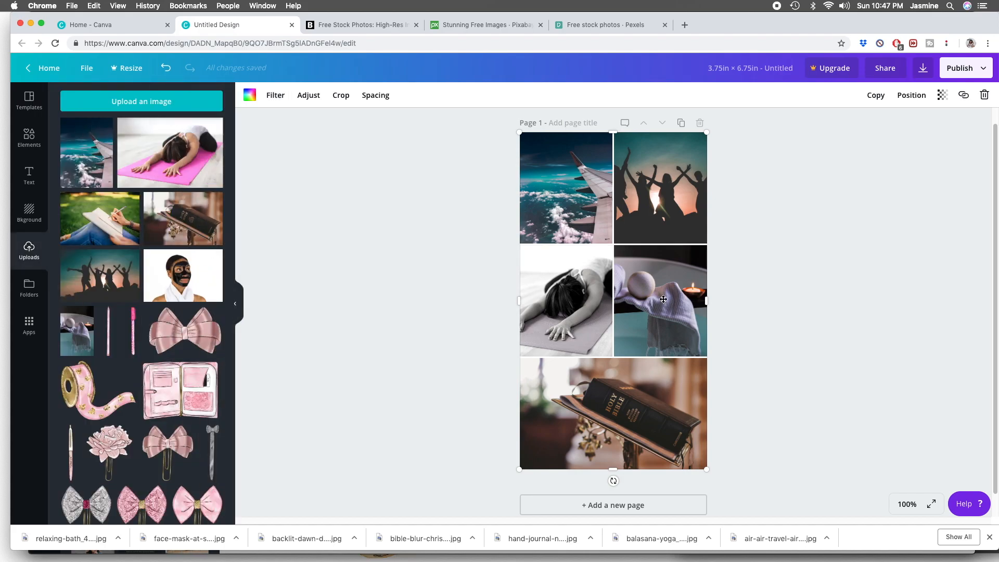
{"action": "left_click", "coordinate": [276, 95]}
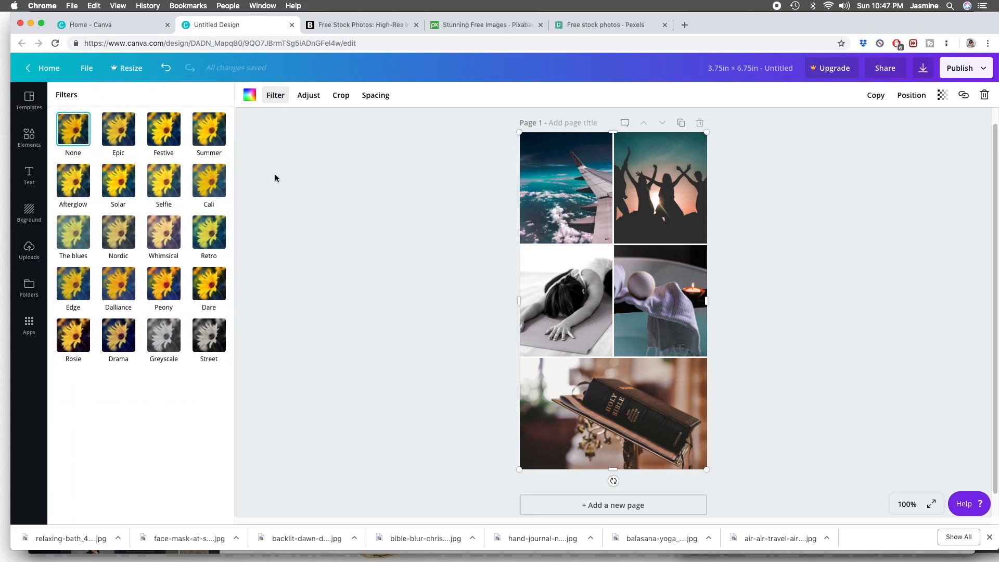
{"action": "left_click", "coordinate": [161, 234]}
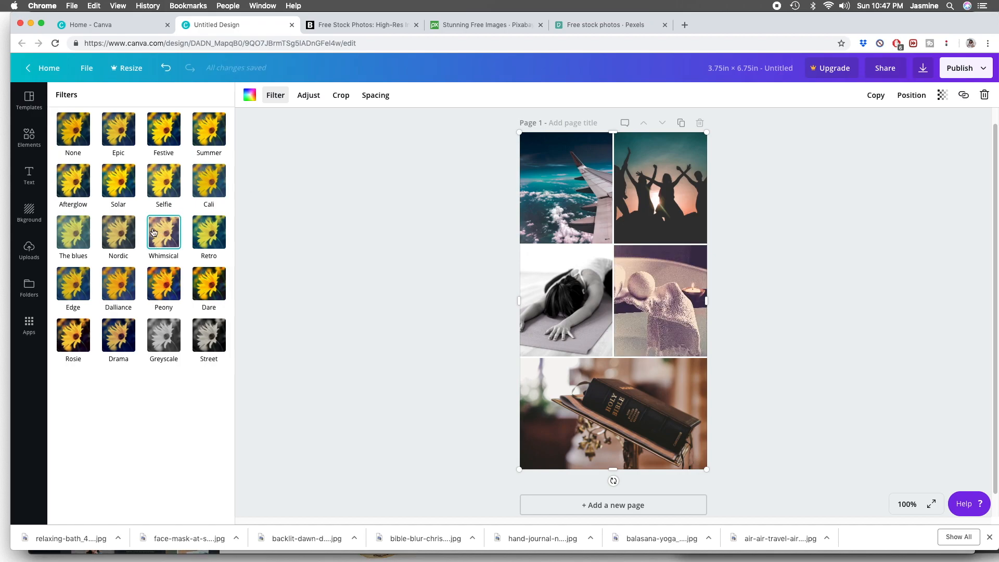
{"action": "left_click", "coordinate": [126, 231]}
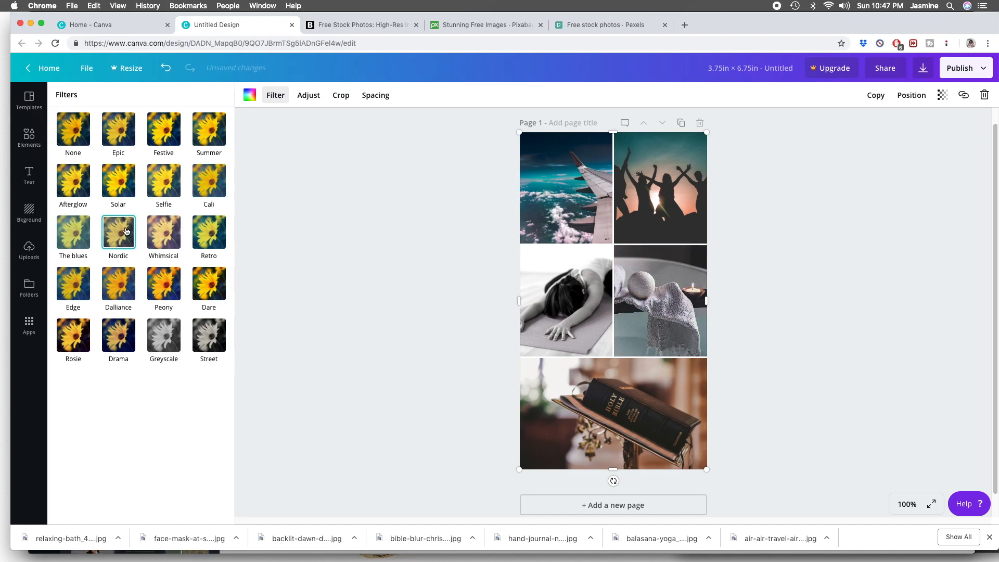
{"action": "left_click", "coordinate": [78, 237]}
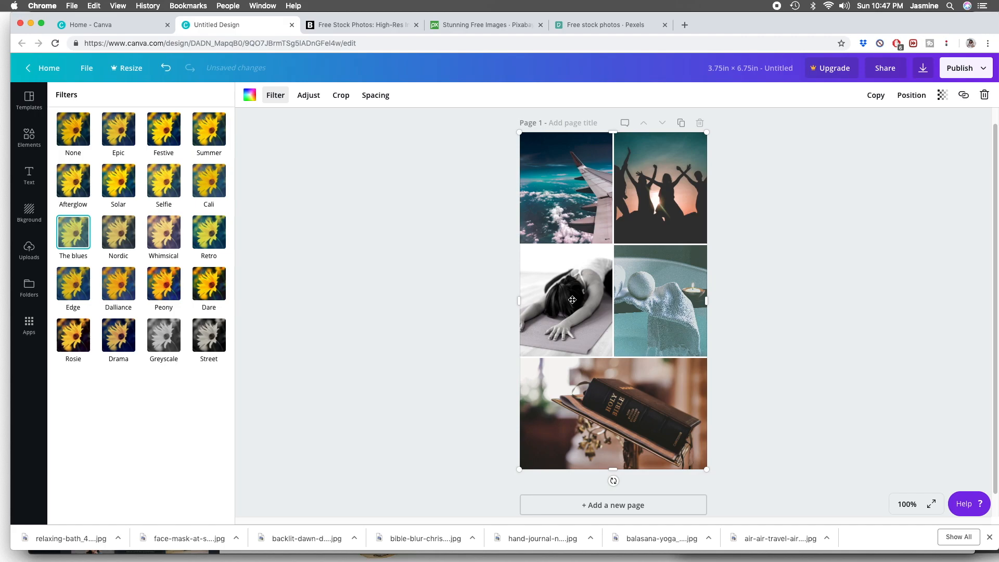
- Look at the pink-bordered visionboard collage in the Safari window and return to the untitled collage in Chrome
{"action": "left_click", "coordinate": [571, 301]}
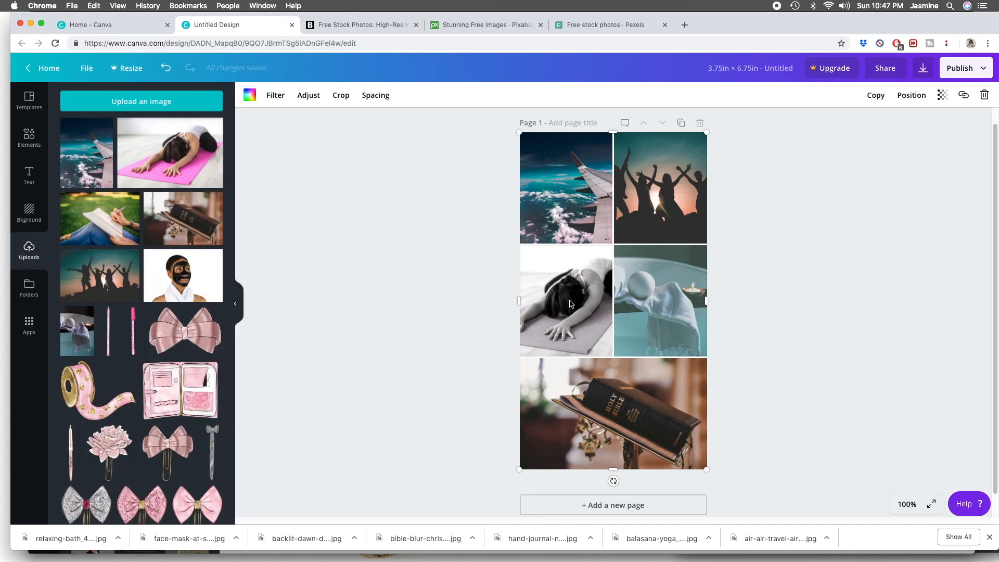
{"action": "left_click_drag", "start_coordinate": [806, 32], "coordinate": [806, 108]}
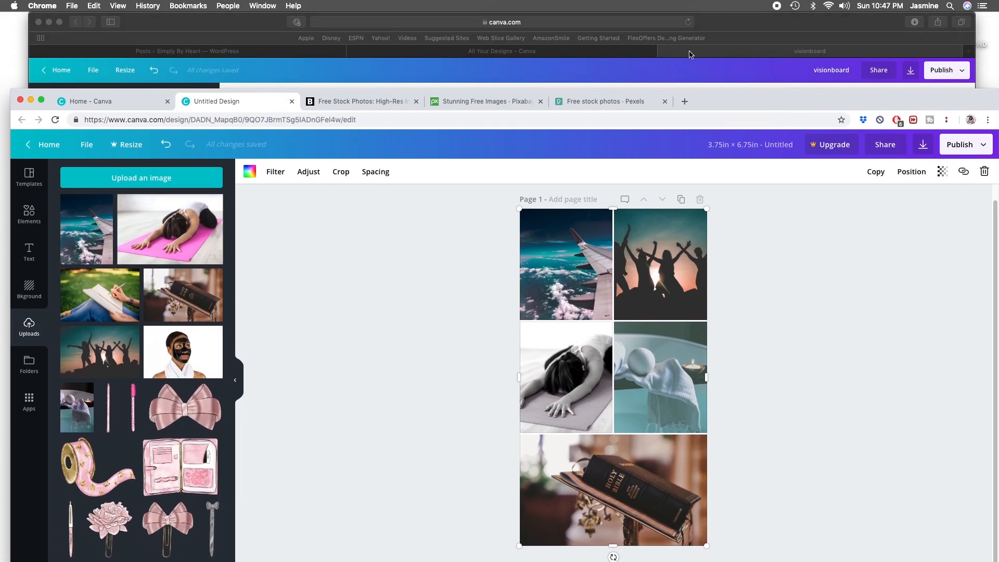
{"action": "left_click", "coordinate": [670, 53]}
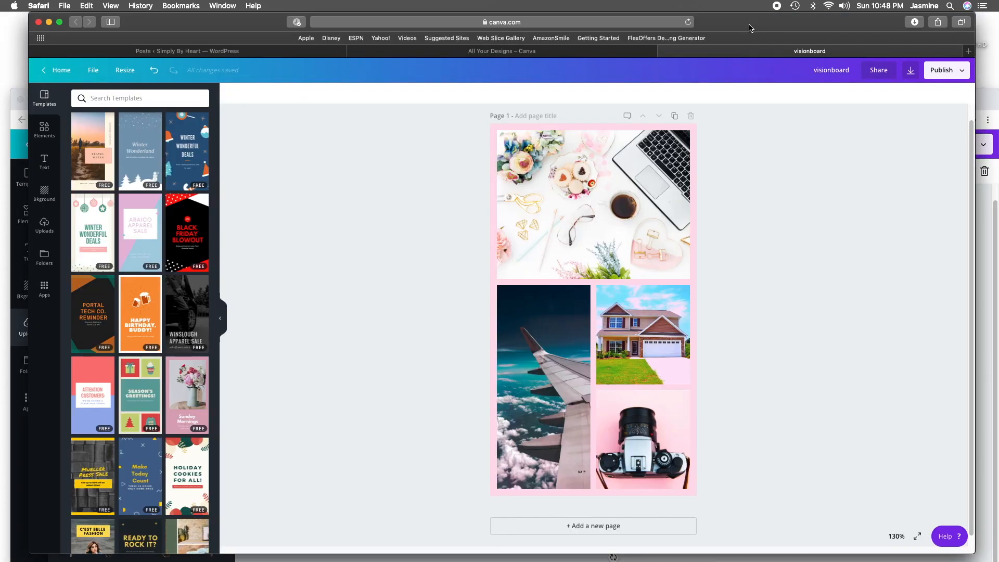
{"action": "left_click", "coordinate": [220, 319]}
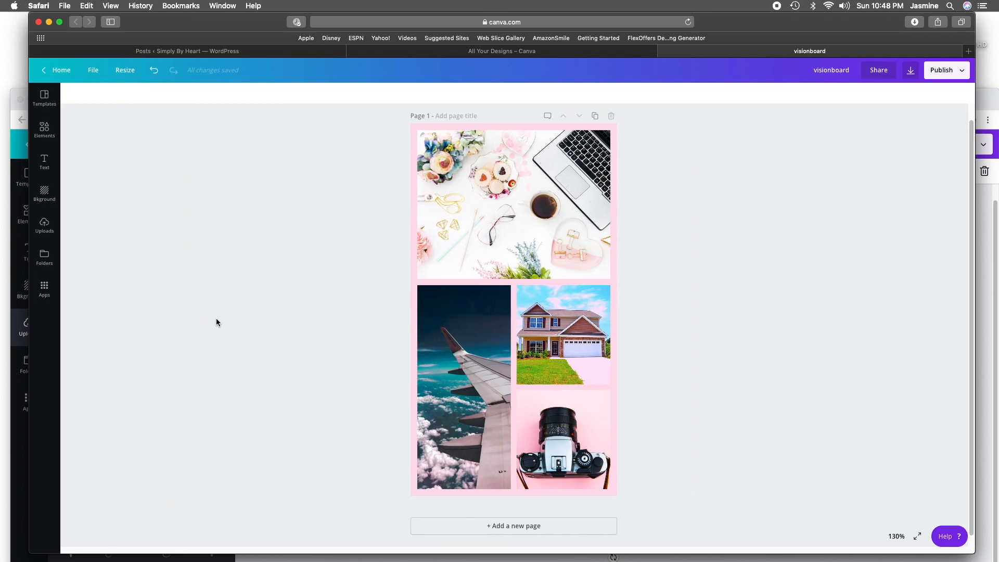
{"action": "left_click", "coordinate": [995, 208]}
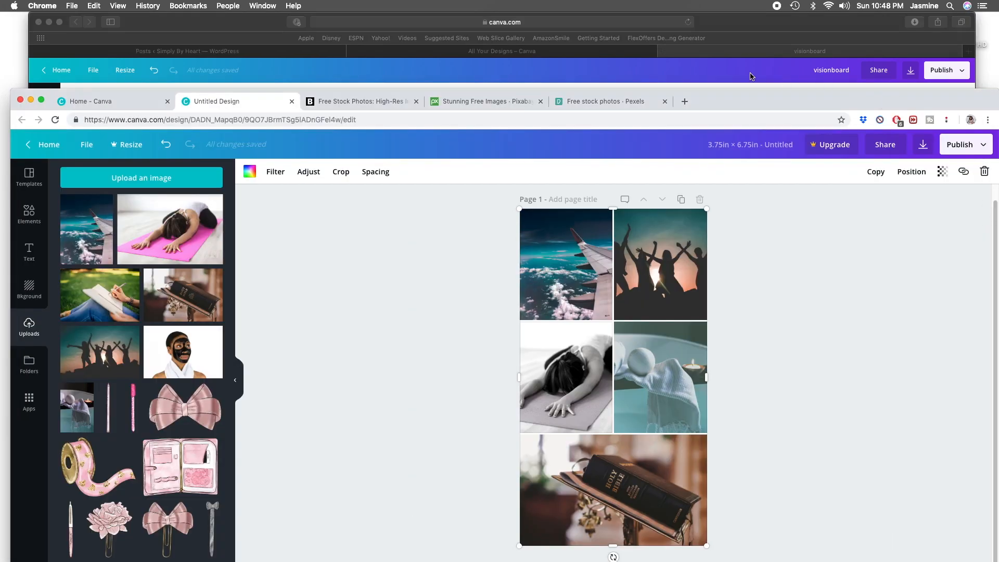
{"action": "left_click_drag", "start_coordinate": [713, 108], "coordinate": [723, 23]}
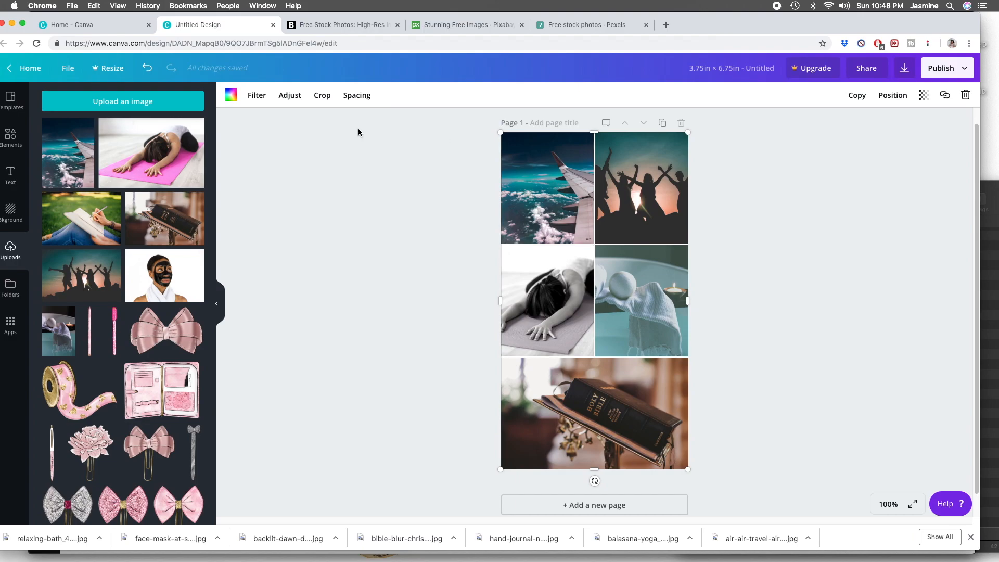
- Try the Rosie filter on the airplane wing photo in the upper-left cell and settle on The blues filter
{"action": "left_click", "coordinate": [256, 94]}
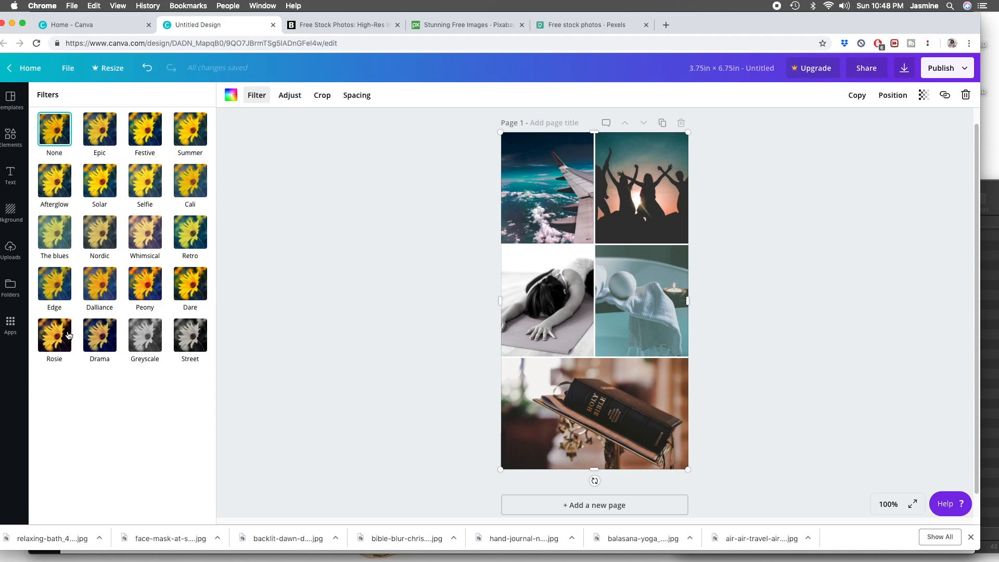
{"action": "left_click", "coordinate": [55, 341]}
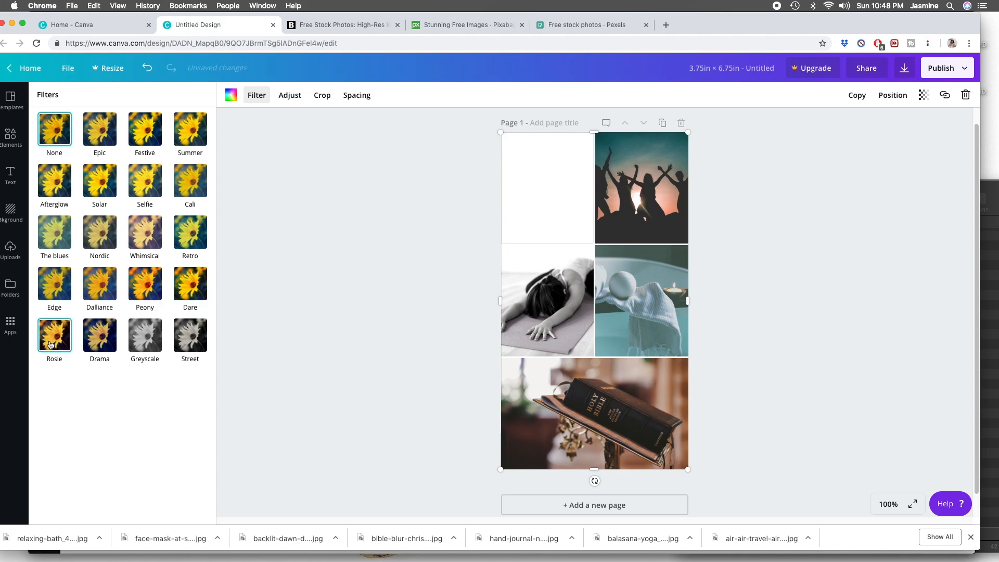
{"action": "left_click", "coordinate": [54, 233]}
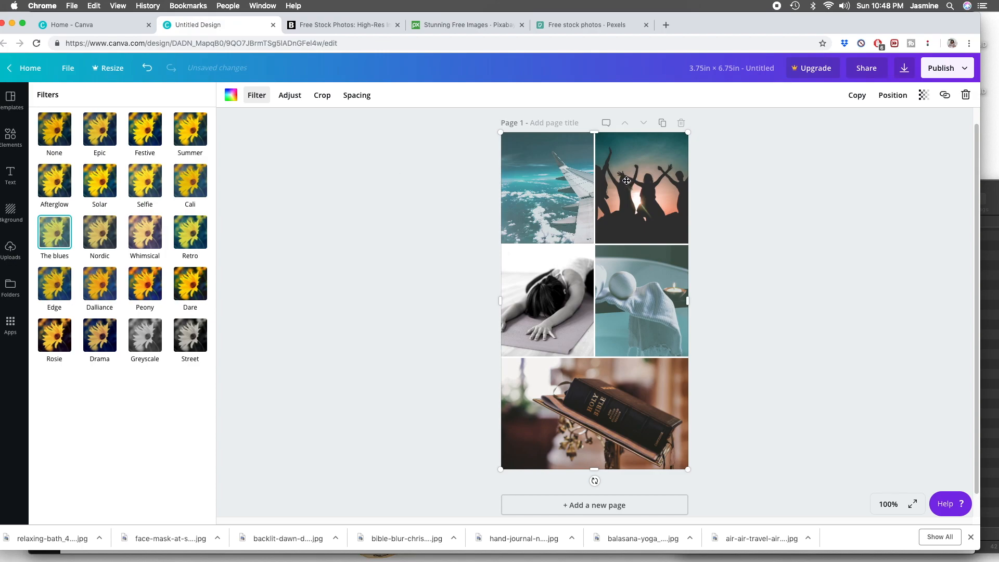
- Apply the Greyscale filter to the silhouetted friends photo in the upper-right cell
{"action": "left_click", "coordinate": [628, 181]}
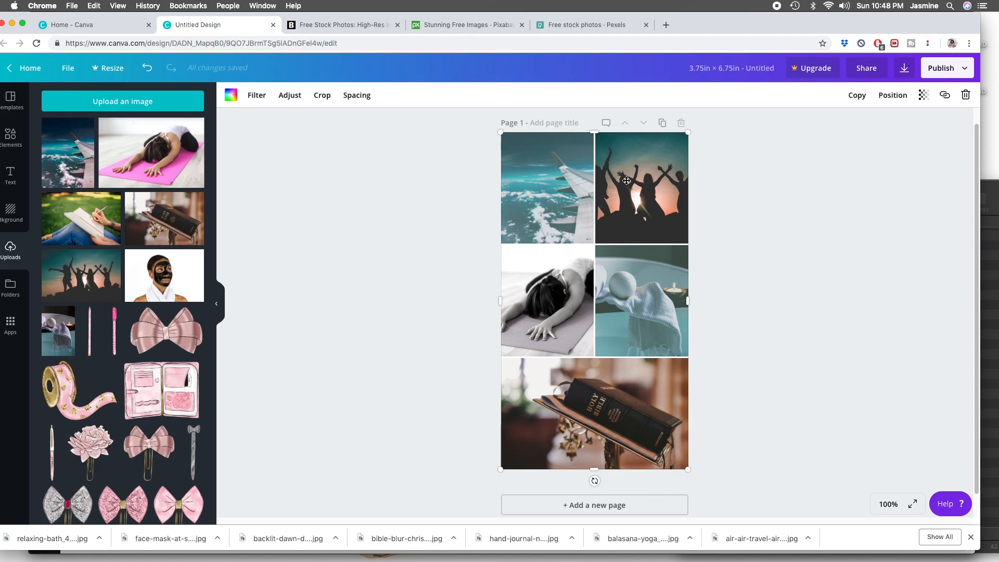
{"action": "left_click", "coordinate": [256, 95]}
{"action": "left_click", "coordinate": [142, 336]}
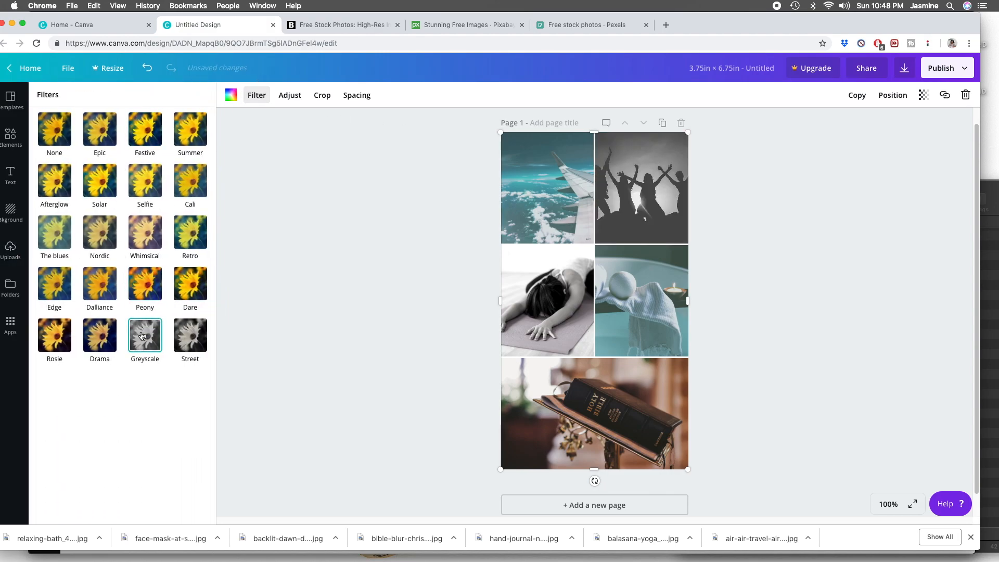
- Try The blues filter on the silhouetted friends and Bible photos, settling on Street for the friends and Greyscale for the Bible
{"action": "left_click", "coordinate": [56, 236]}
{"action": "left_click", "coordinate": [186, 343]}
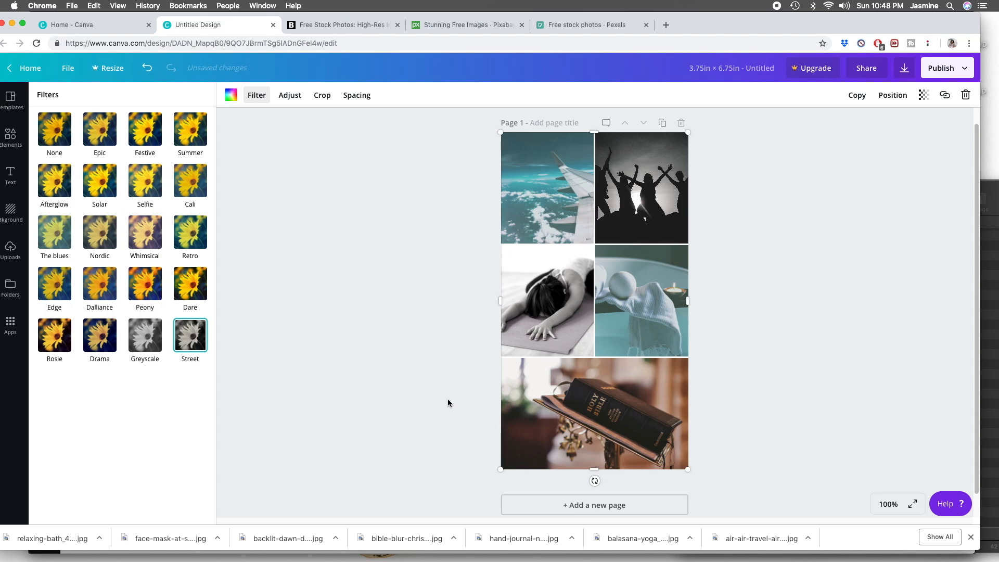
{"action": "left_click", "coordinate": [529, 412]}
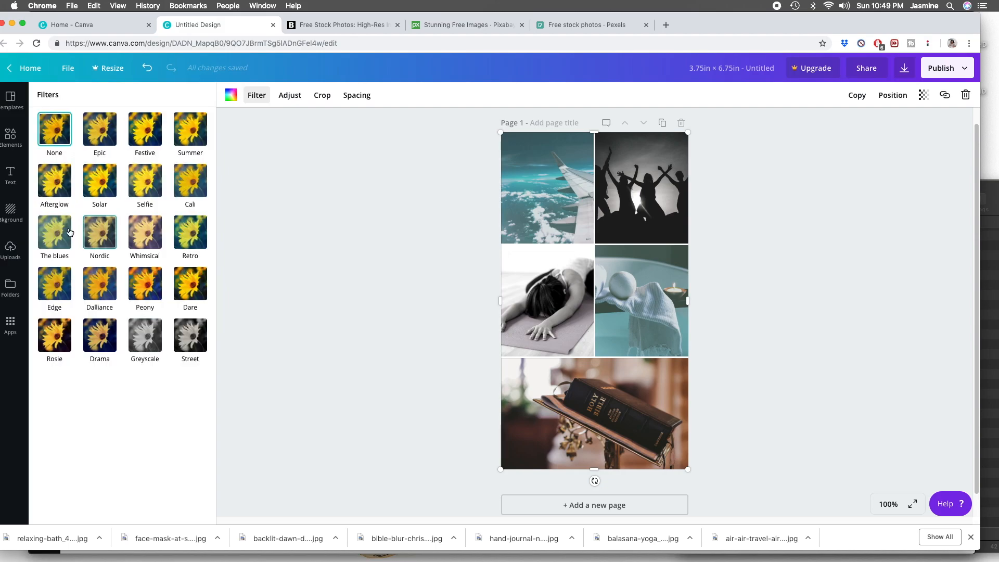
{"action": "left_click", "coordinate": [55, 234]}
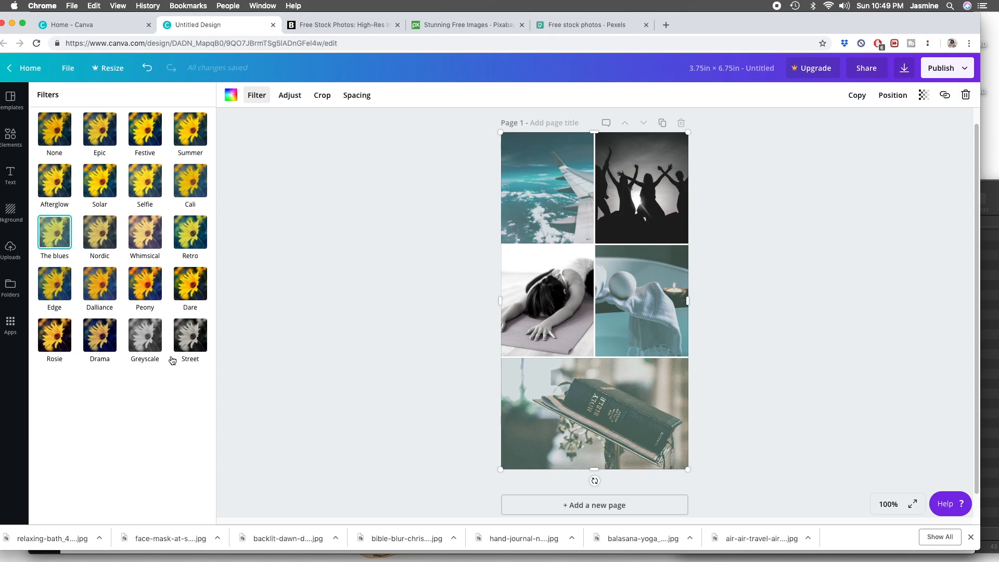
{"action": "left_click", "coordinate": [190, 347]}
{"action": "left_click", "coordinate": [152, 341]}
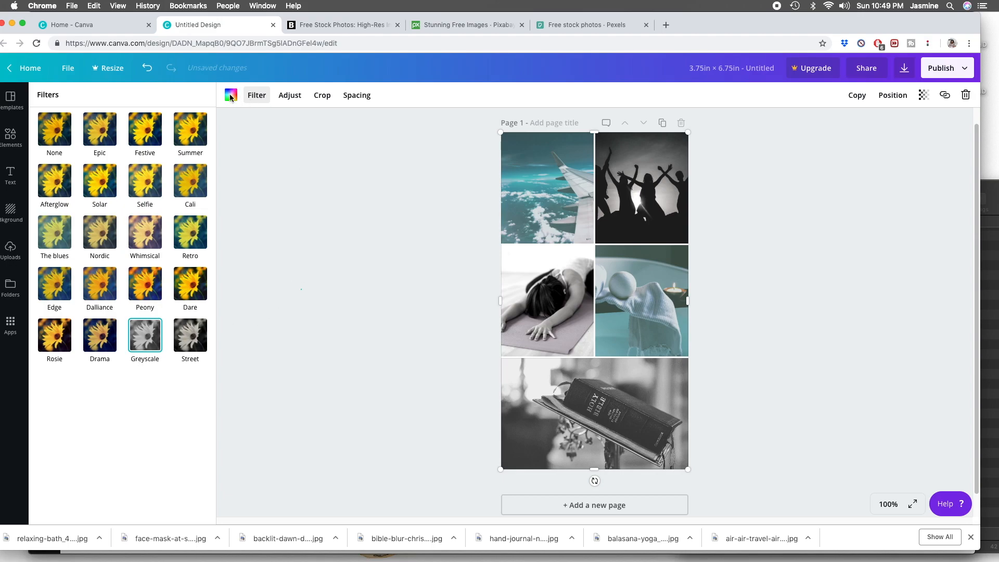
{"action": "key", "text": "Escape"}
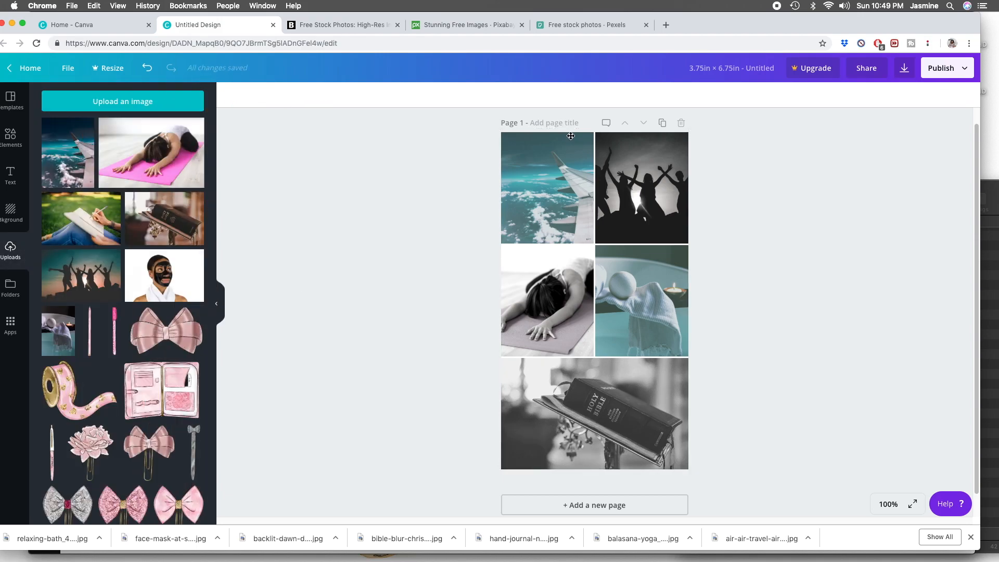
- Give the whole photo grid the custom light blue color #bee5ef
{"action": "left_click", "coordinate": [594, 244]}
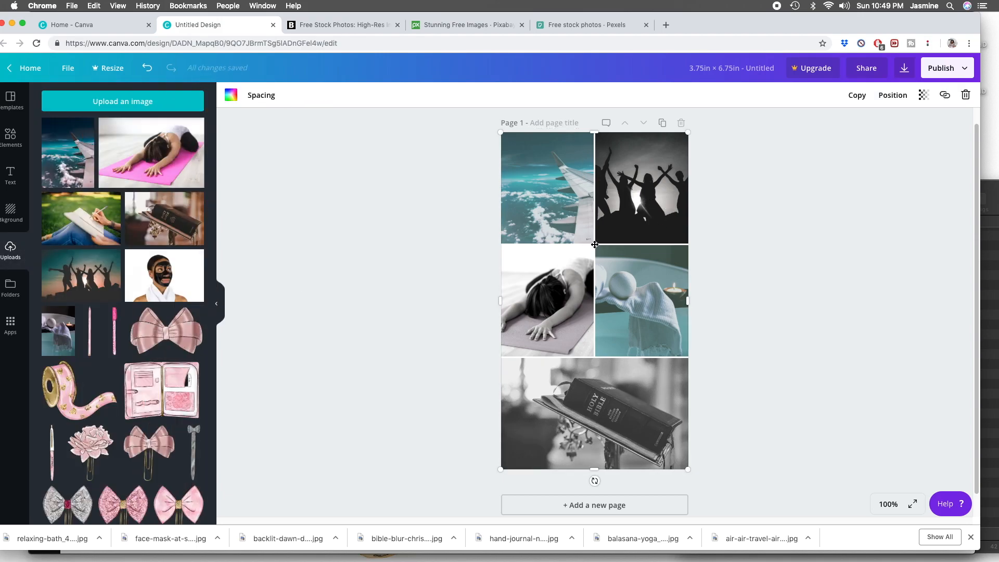
{"action": "left_click", "coordinate": [229, 96]}
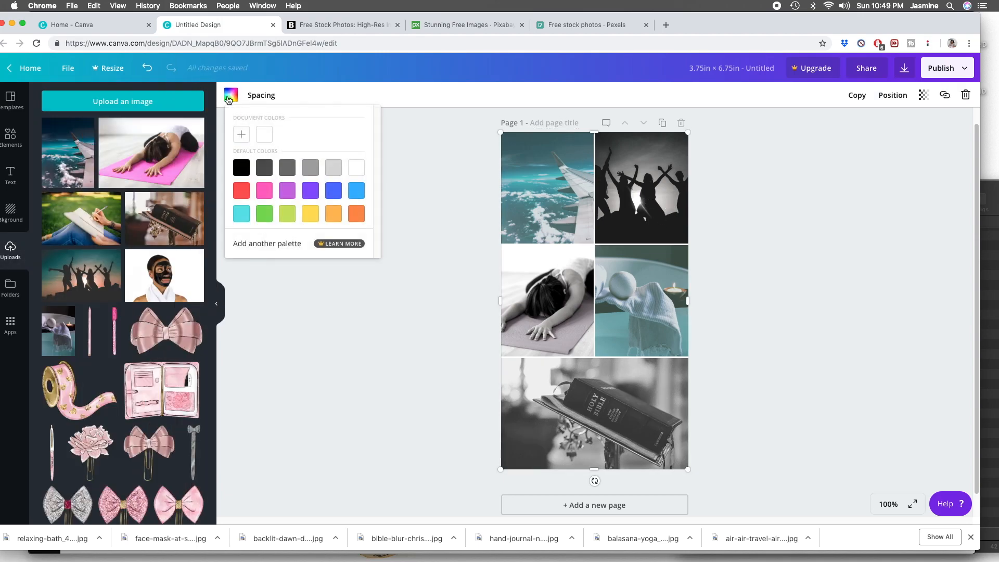
{"action": "left_click", "coordinate": [240, 134]}
{"action": "left_click_drag", "start_coordinate": [234, 203], "coordinate": [309, 210]}
{"action": "left_click_drag", "start_coordinate": [235, 140], "coordinate": [261, 141]}
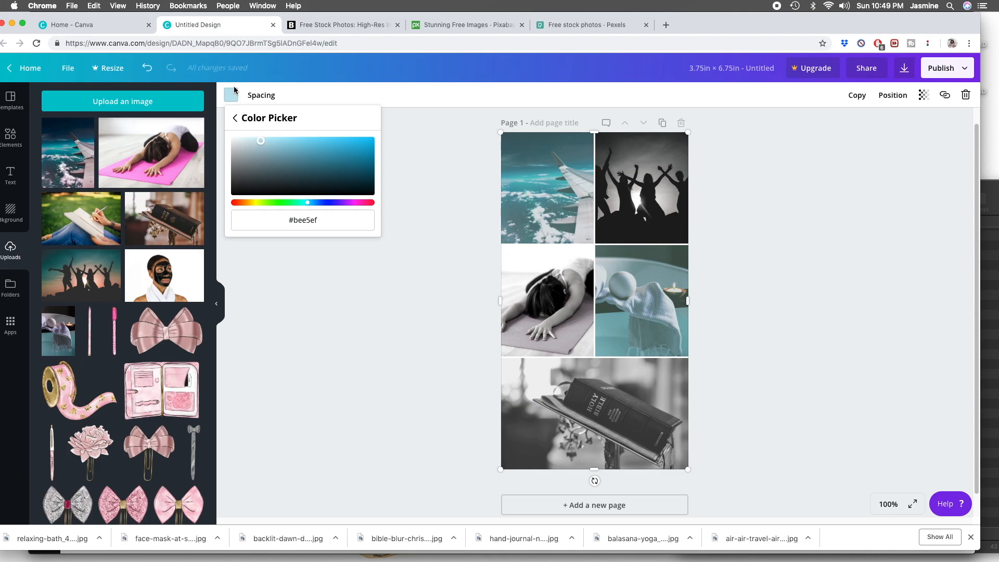
{"action": "left_click", "coordinate": [336, 245]}
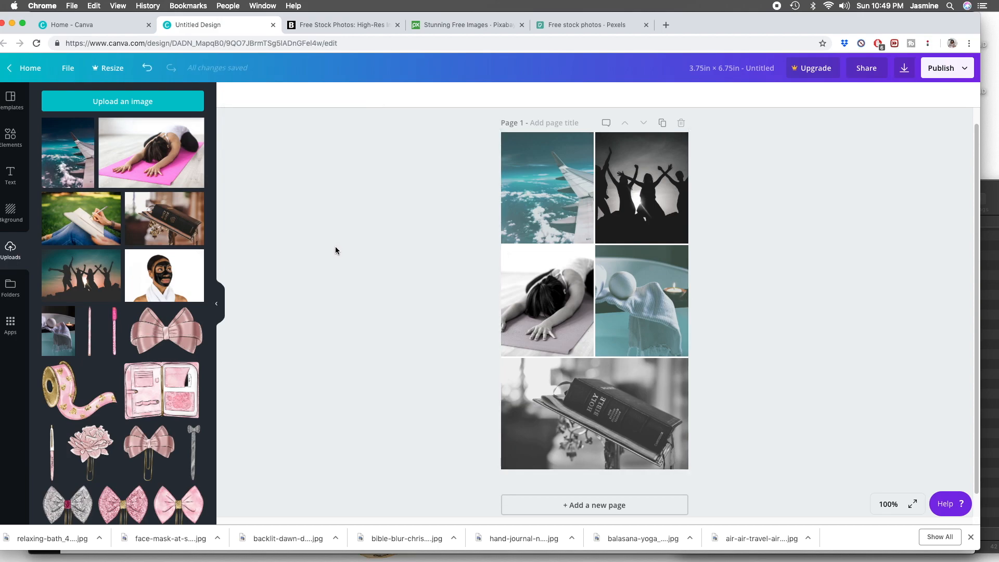
- Shrink the photo grid to expose the page background and fill the background with the light blue document color
{"action": "left_click", "coordinate": [596, 243]}
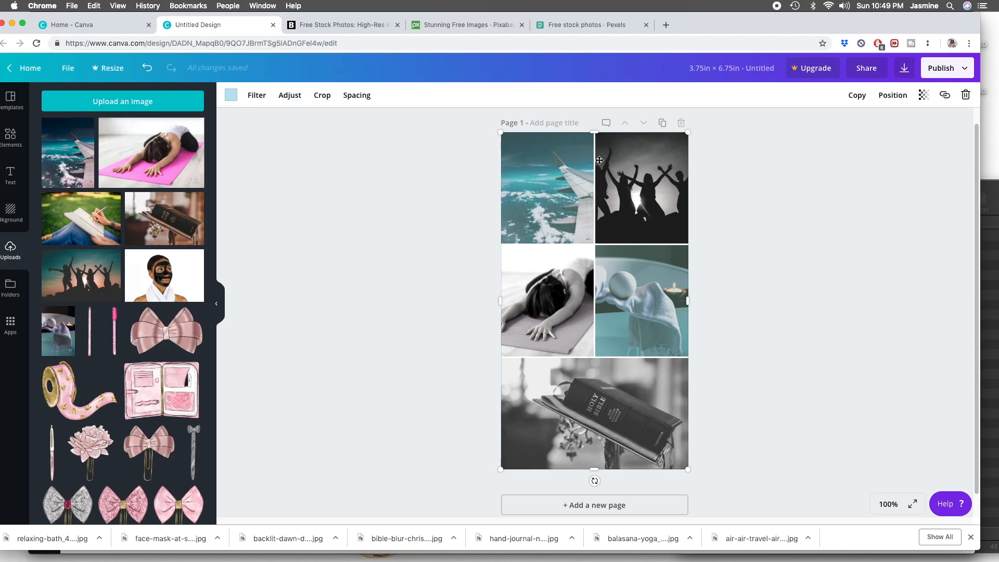
{"action": "left_click_drag", "start_coordinate": [688, 132], "coordinate": [659, 152]}
{"action": "left_click", "coordinate": [669, 145]}
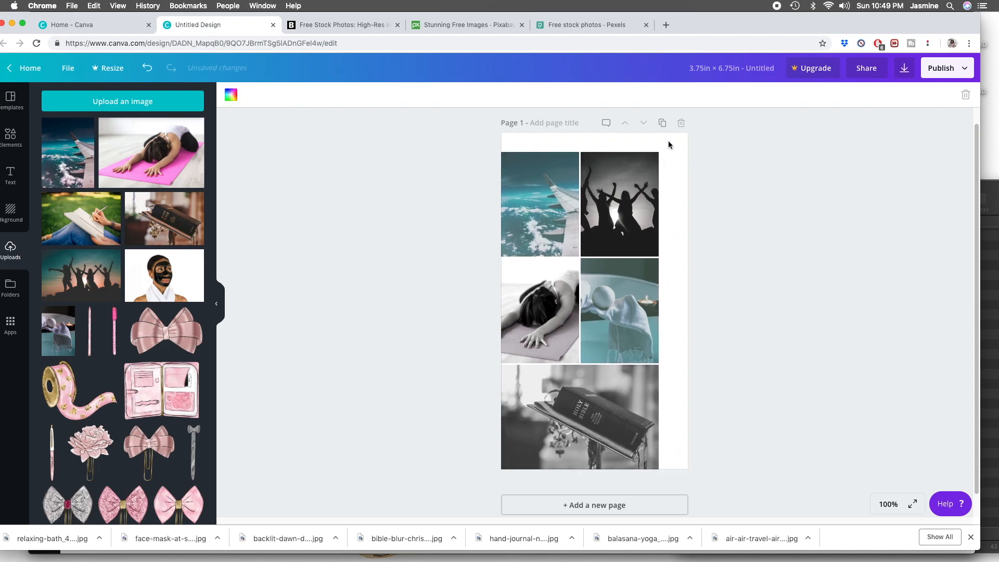
{"action": "left_click", "coordinate": [231, 95]}
{"action": "left_click", "coordinate": [265, 134]}
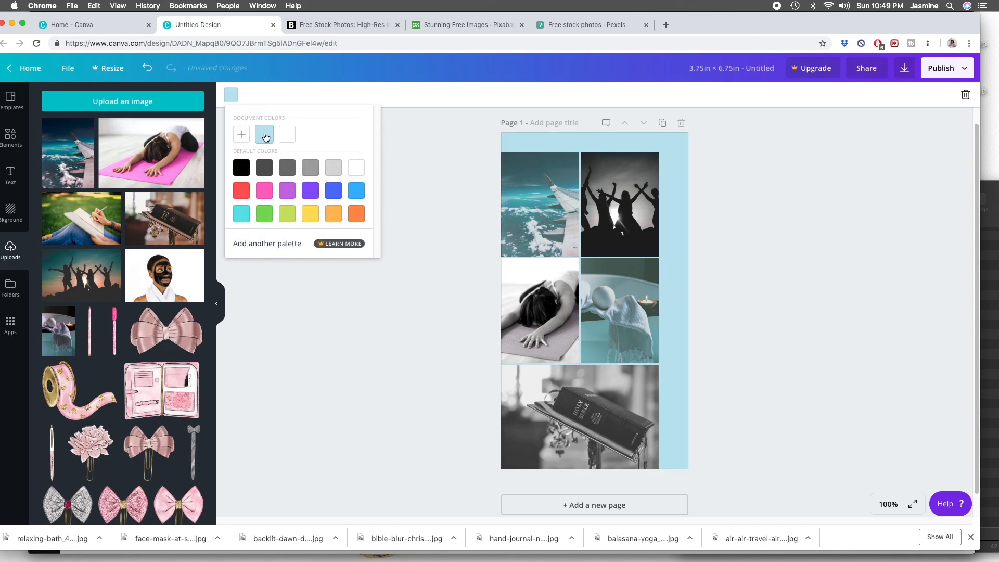
- Enlarge the photo grid again and center it, leaving a thin light blue border on both sides of the page
{"action": "left_click", "coordinate": [600, 193]}
{"action": "left_click_drag", "start_coordinate": [664, 146], "coordinate": [683, 131]}
{"action": "left_click_drag", "start_coordinate": [652, 172], "coordinate": [653, 170]}
{"action": "left_click", "coordinate": [712, 180]}
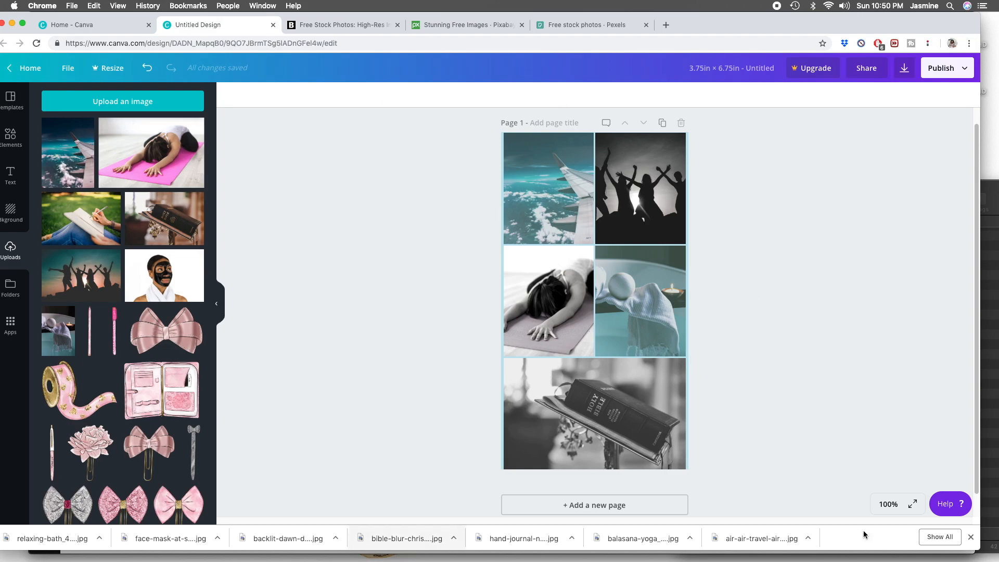
- Switch to Safari and create a resized copy of the a6 visionboard design with custom dimensions of 7 by 9.25 in
{"action": "mouse_move", "coordinate": [338, 558]}
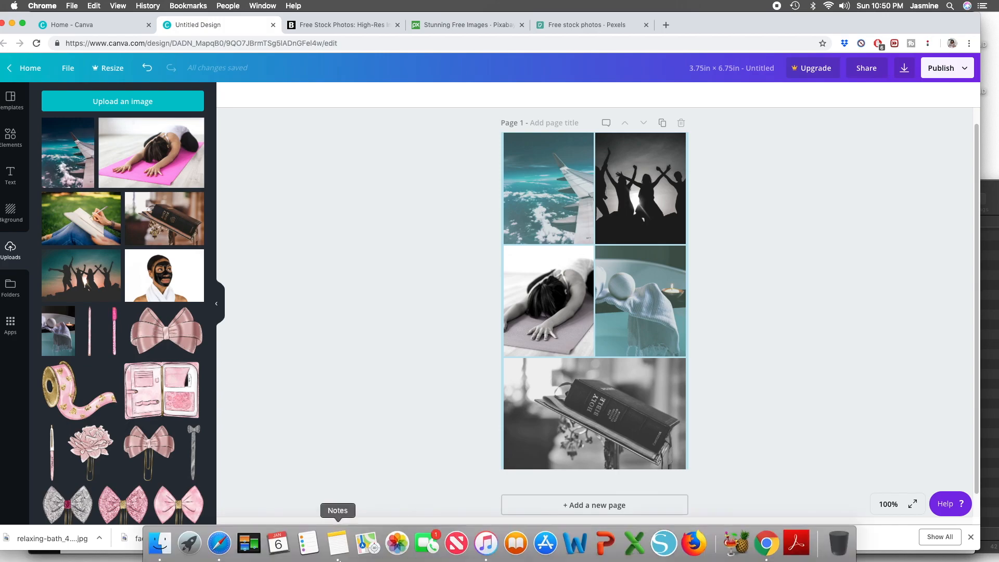
{"action": "left_click", "coordinate": [219, 544]}
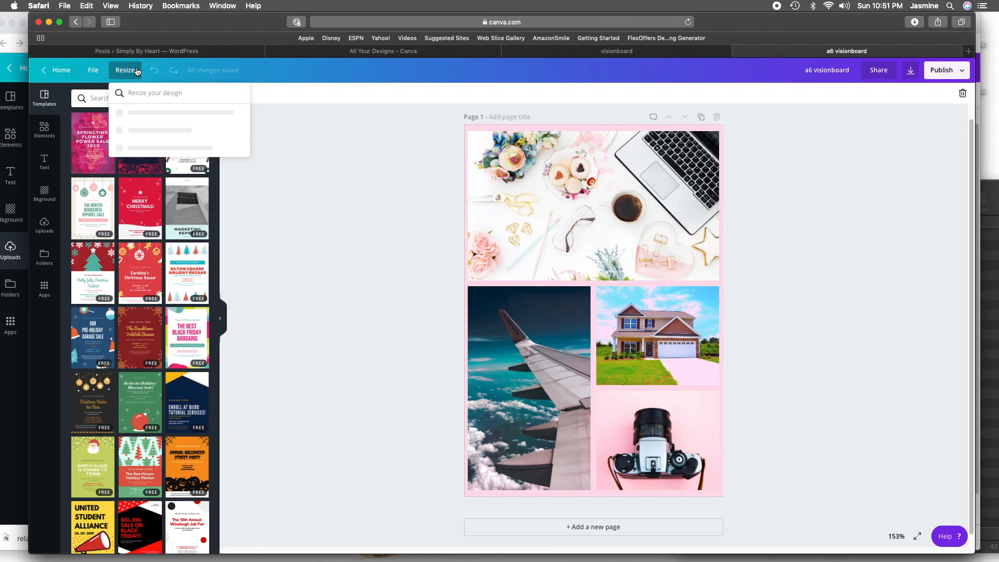
{"action": "left_click", "coordinate": [149, 116]}
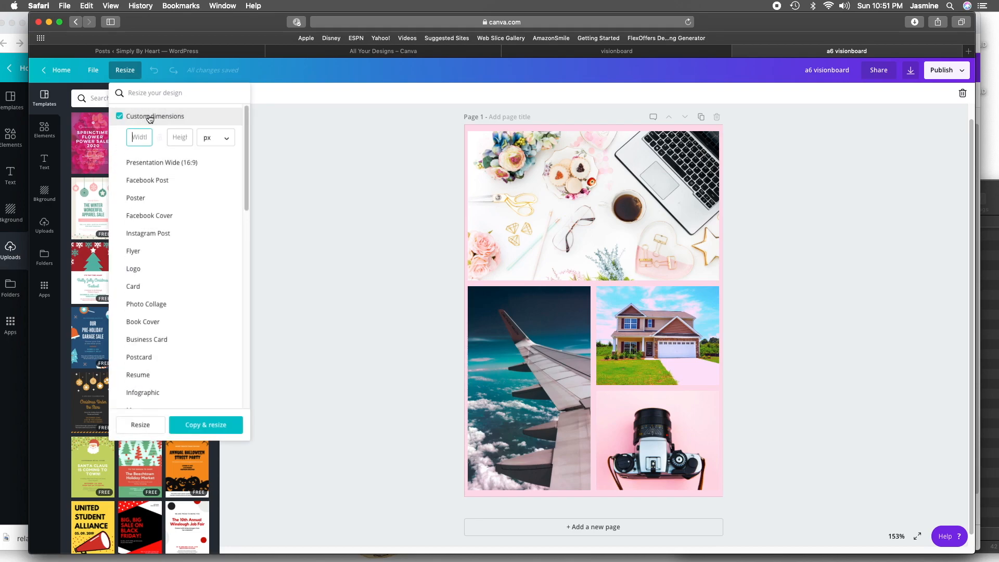
{"action": "type", "text": "7"}
{"action": "left_click", "coordinate": [181, 136]}
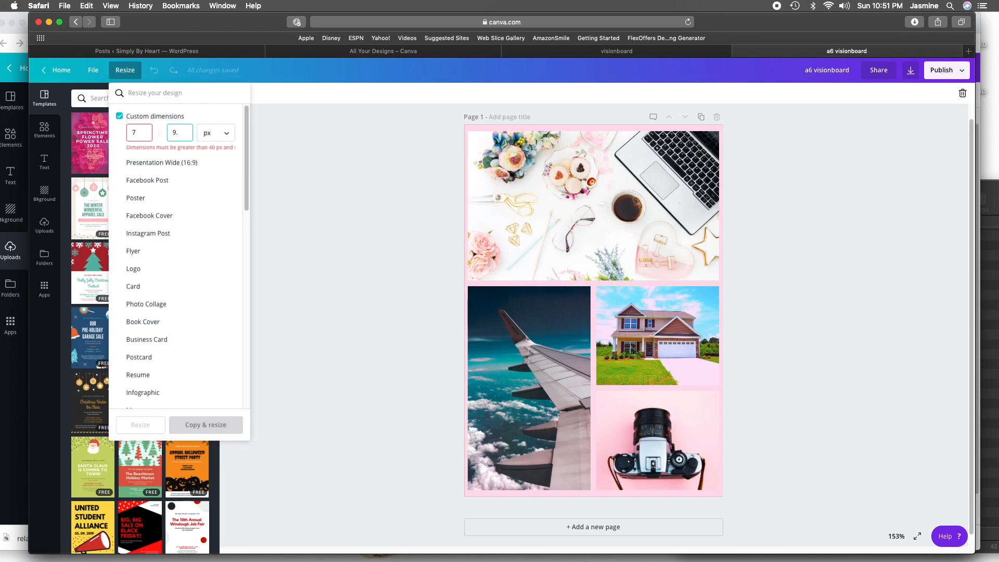
{"action": "type", "text": "9.25"}
{"action": "left_click", "coordinate": [215, 133]}
{"action": "left_click", "coordinate": [209, 156]}
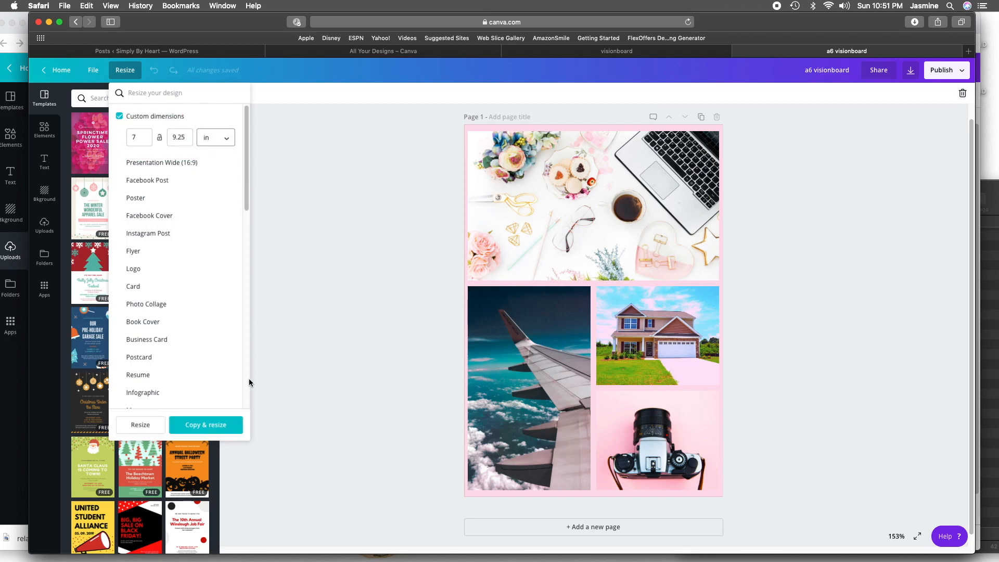
{"action": "left_click", "coordinate": [203, 425]}
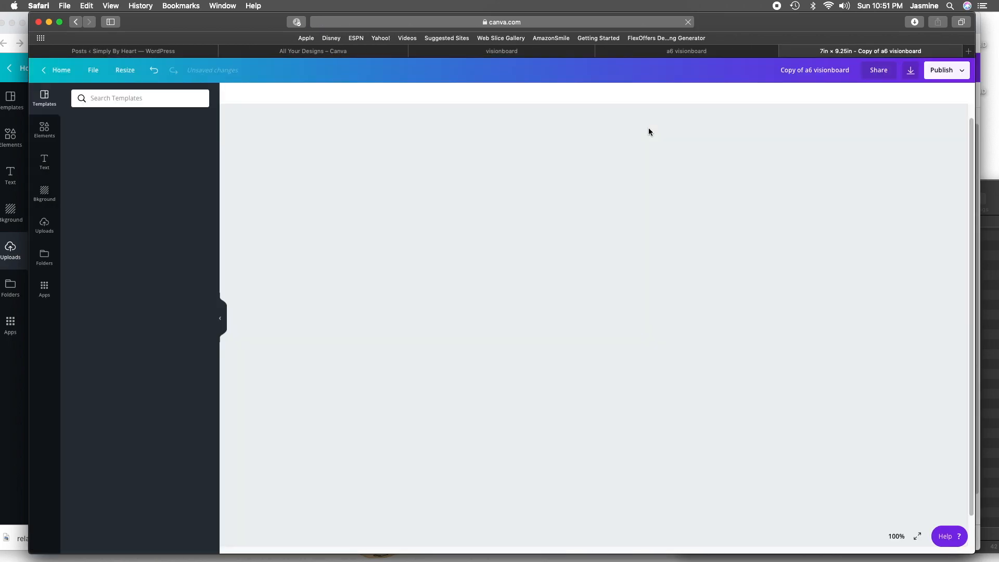
- Rename the resized copy to "happy planner visionboard"
{"action": "left_click", "coordinate": [831, 65]}
{"action": "triple_click", "coordinate": [830, 65]}
{"action": "left_click", "coordinate": [814, 71]}
{"action": "left_click_drag", "start_coordinate": [812, 70], "coordinate": [769, 69]}
{"action": "type", "text": "happy planner"}
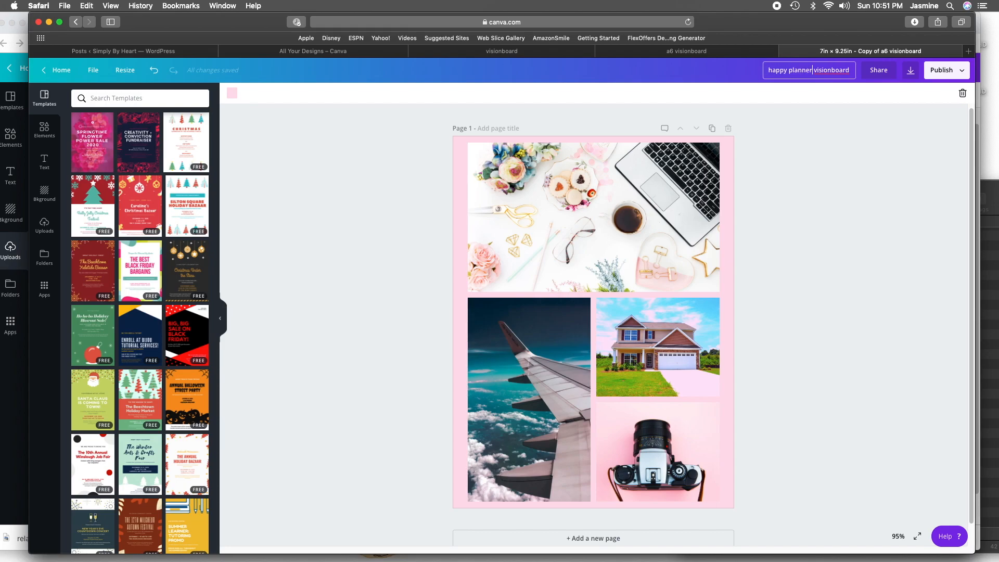
{"action": "left_click", "coordinate": [839, 134]}
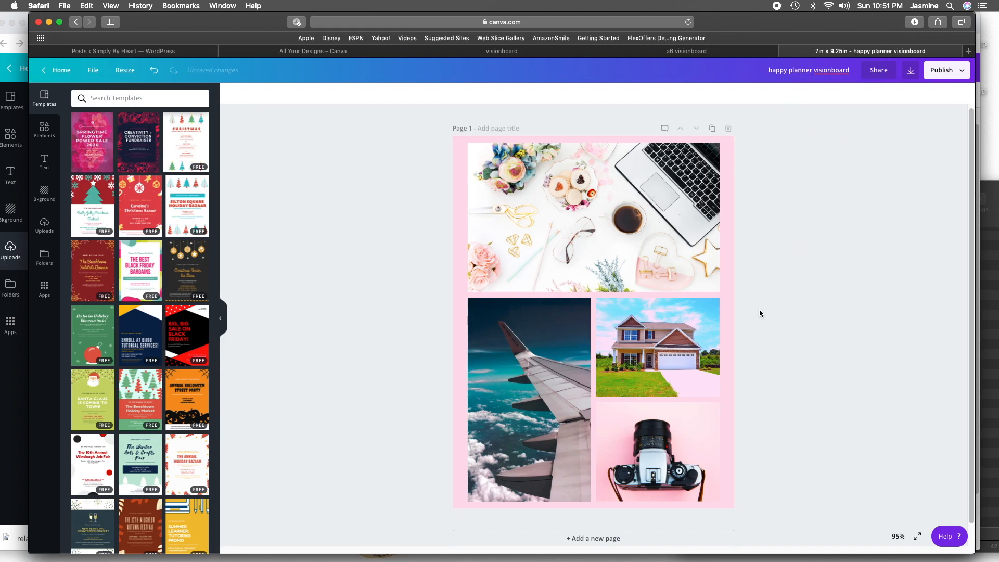
- Shift the photo grid slightly right on the pink page to leave a wider left margin
{"action": "left_click_drag", "start_coordinate": [657, 195], "coordinate": [665, 194]}
{"action": "left_click", "coordinate": [821, 168]}
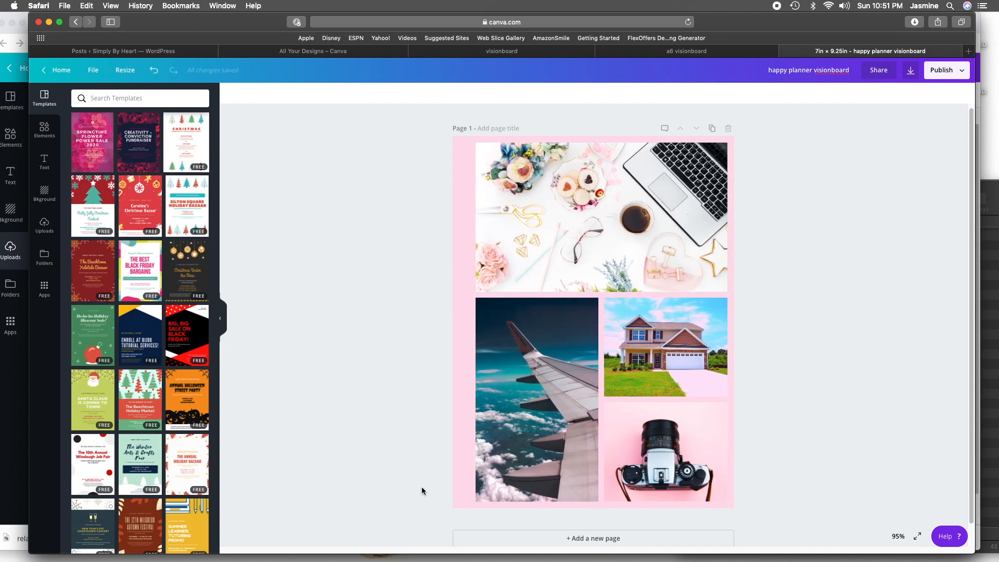
- Try the Rosie, None and Afterglow filters on the airplane wing photo in the lower-left cell
{"action": "left_click", "coordinate": [572, 366]}
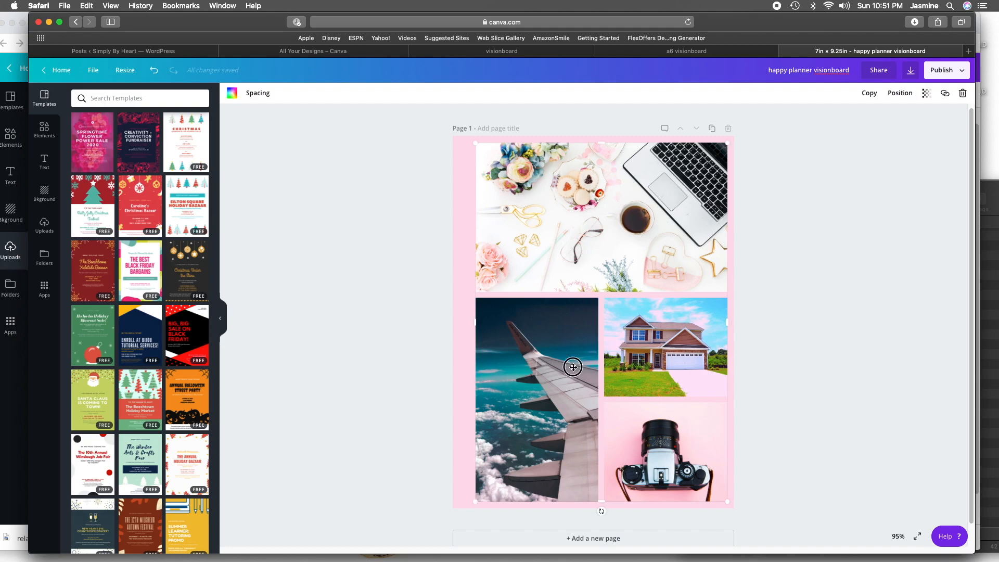
{"action": "left_click", "coordinate": [257, 96]}
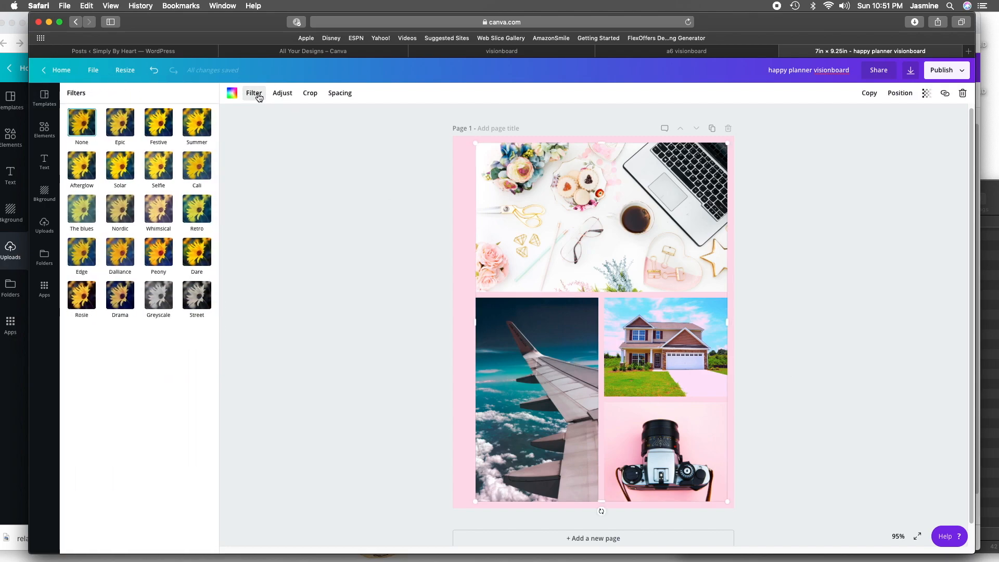
{"action": "left_click", "coordinate": [82, 302]}
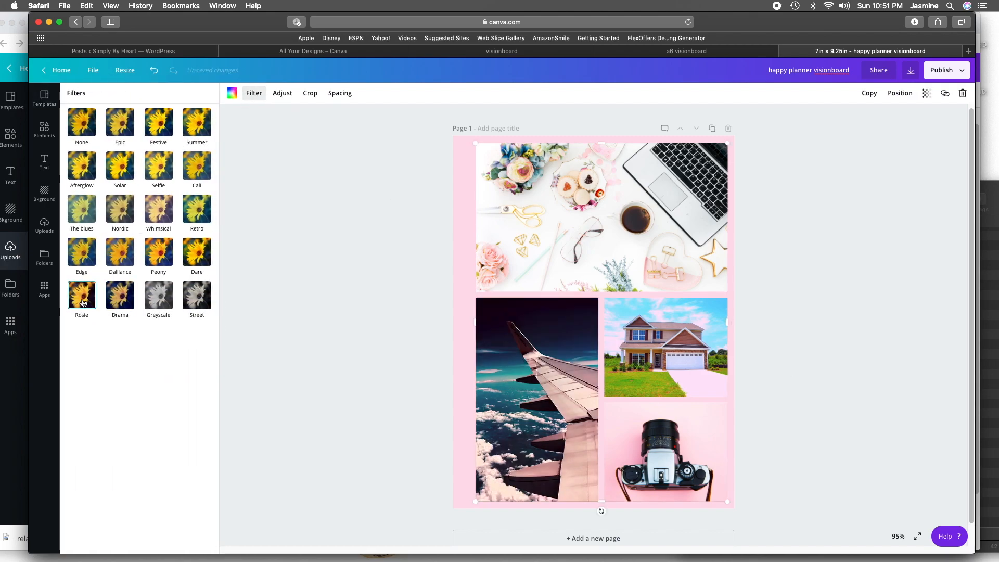
{"action": "left_click", "coordinate": [76, 130]}
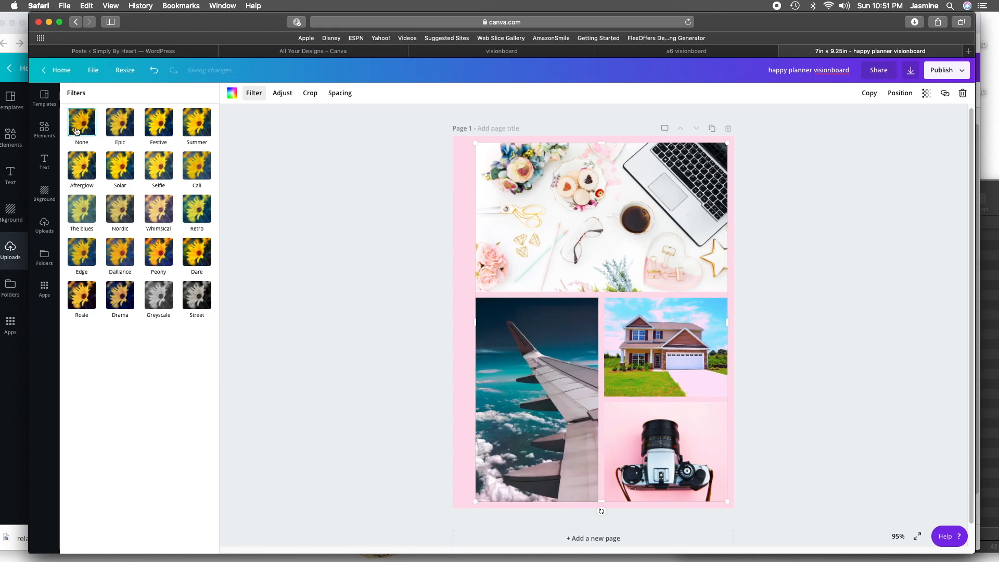
{"action": "left_click", "coordinate": [75, 167]}
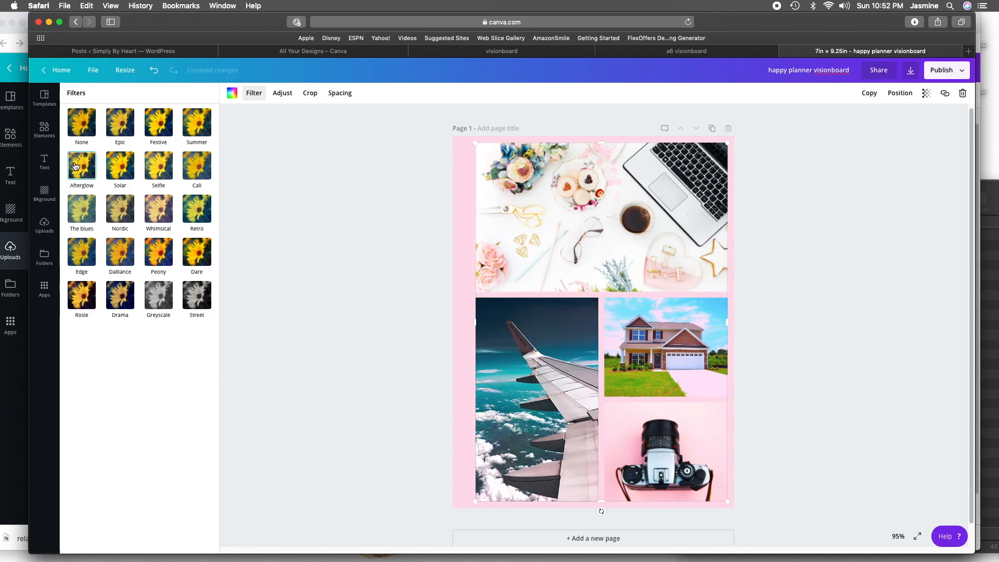
{"action": "left_click", "coordinate": [304, 178]}
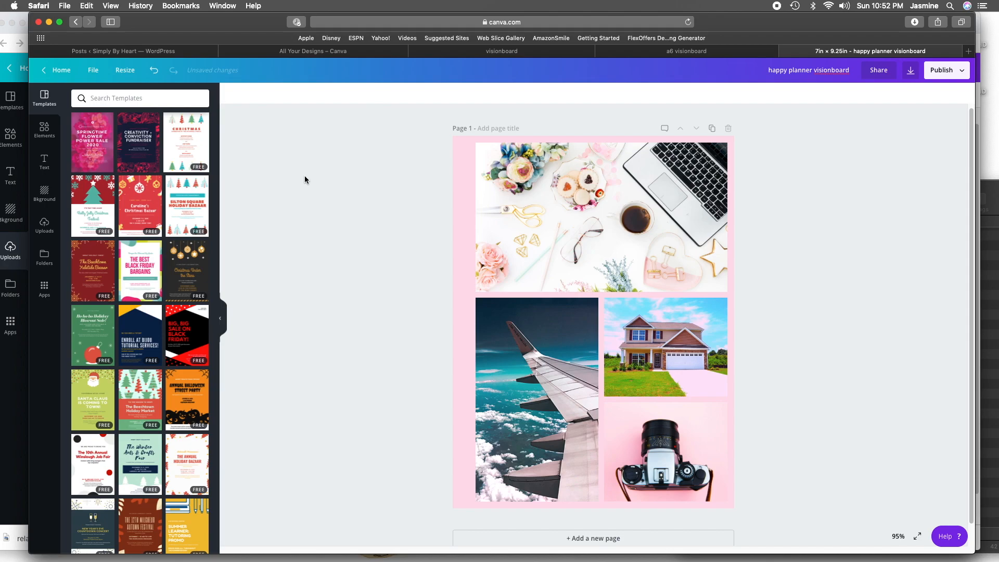
- Undo the filter changes on the airplane wing photo
{"action": "key", "text": "super+z"}
{"action": "key", "text": "super+z"}
{"action": "key", "text": "super+z"}
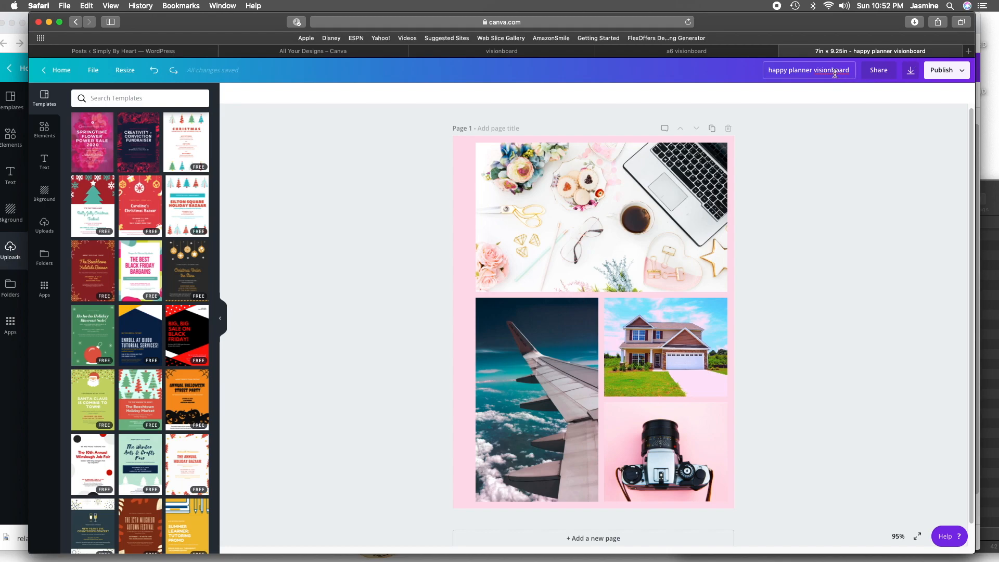
- Return to the collage in Chrome, bring its window fully into view, and check the Magic Resize offer before dismissing it
{"action": "left_click", "coordinate": [764, 544]}
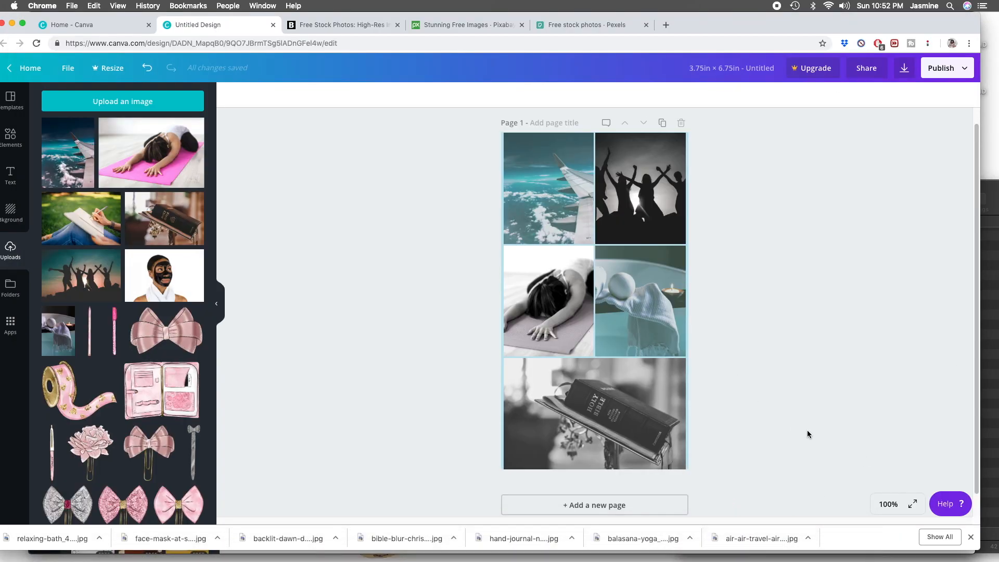
{"action": "left_click_drag", "start_coordinate": [795, 25], "coordinate": [813, 24]}
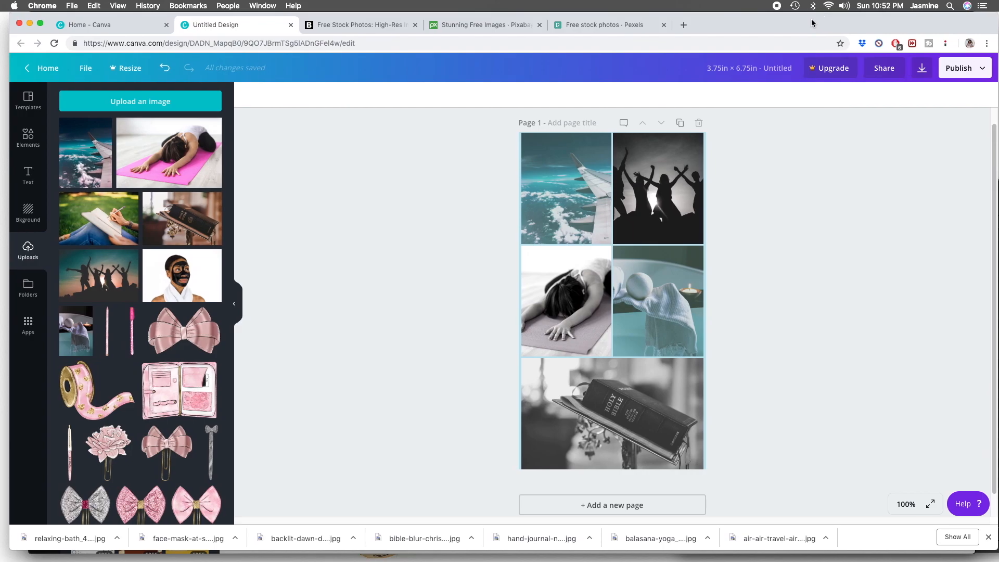
{"action": "left_click", "coordinate": [134, 71]}
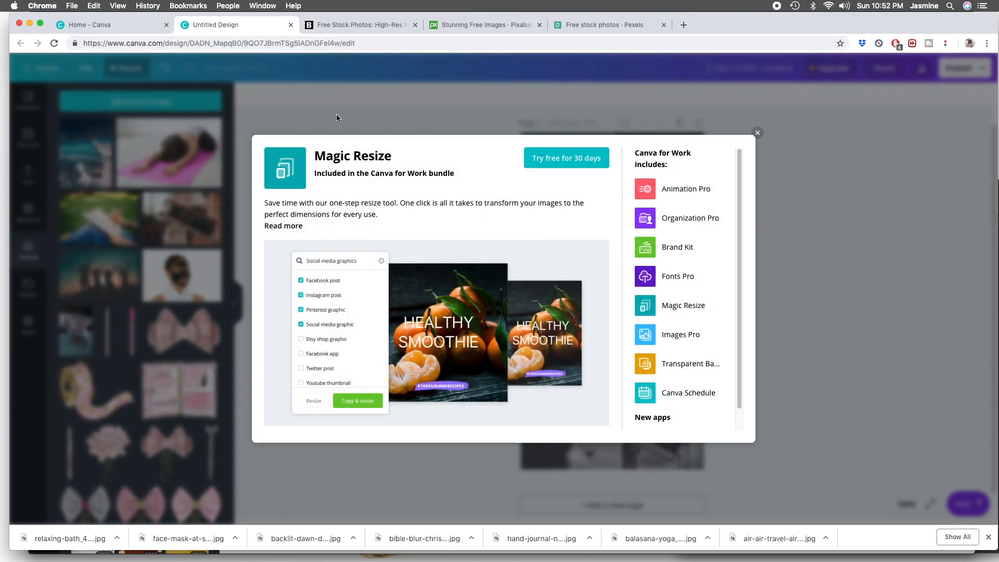
{"action": "left_click", "coordinate": [758, 132]}
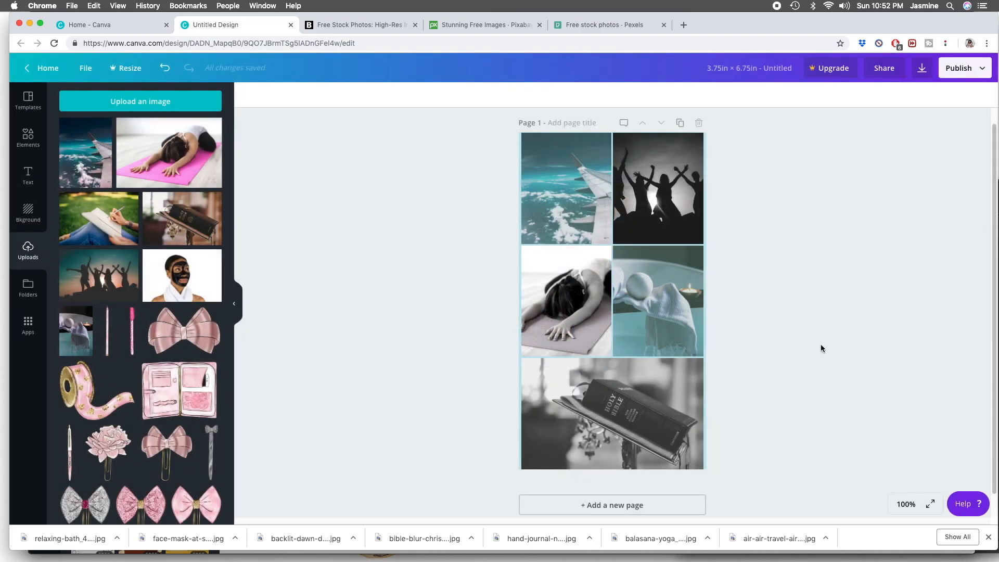
- Title the 3.75 by 6.75 in collage "Personal Size Vision Board"
{"action": "left_click", "coordinate": [766, 65]}
{"action": "type", "text": "Personal Size"}
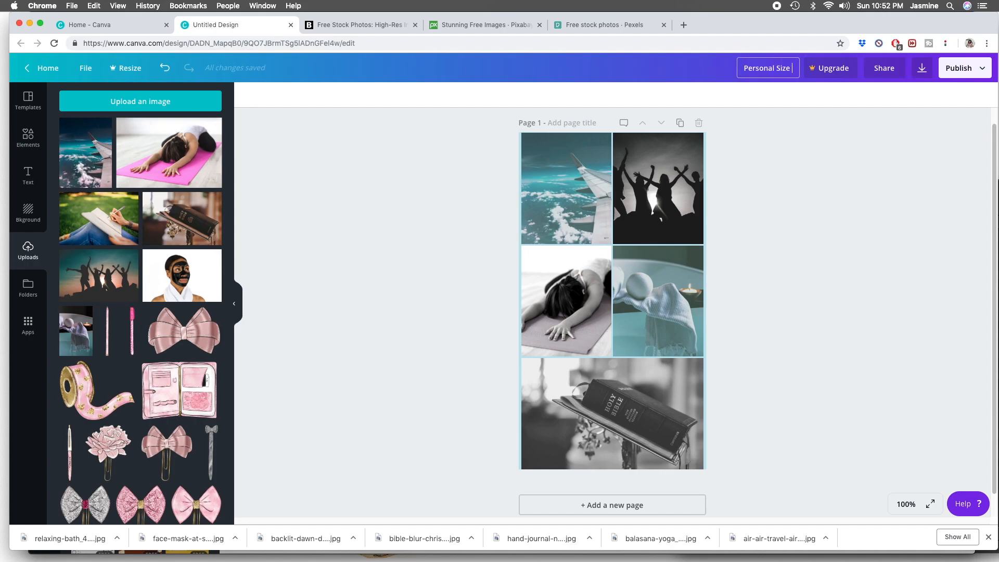
{"action": "type", "text": " Vision Board"}
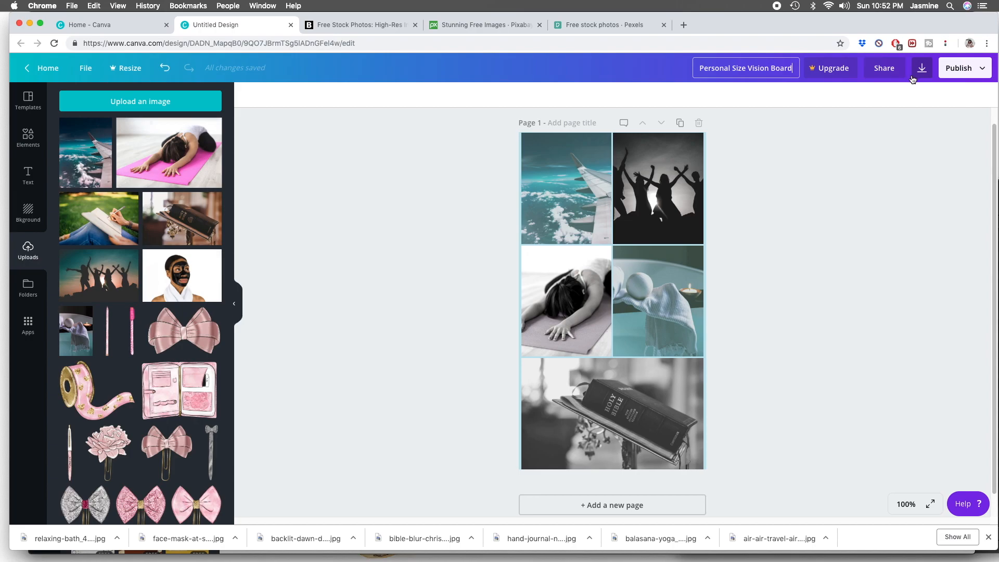
- Create a new blank design with custom dimensions of 7 by 9.25 inches from the Canva home page
{"action": "left_click", "coordinate": [95, 24]}
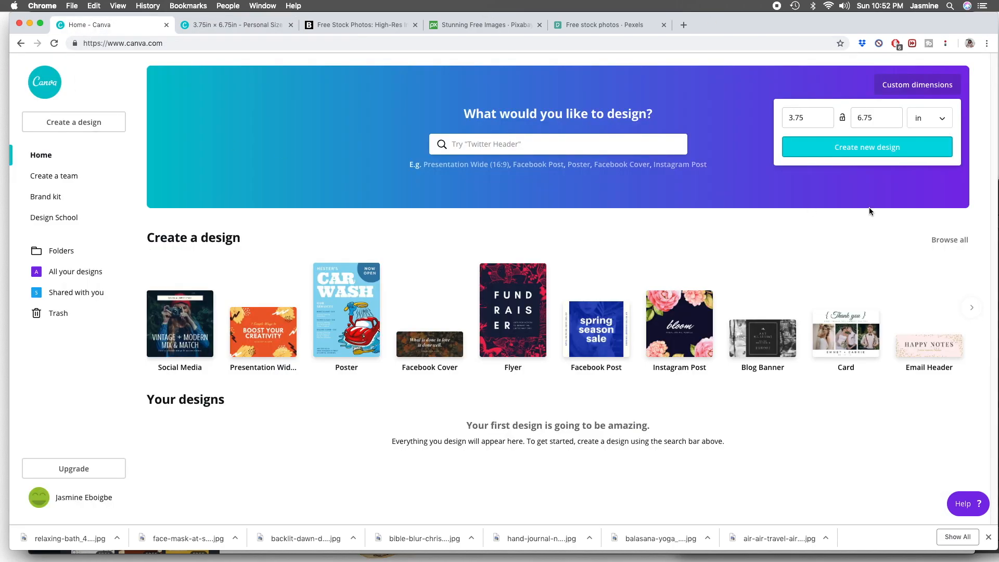
{"action": "left_click", "coordinate": [808, 115]}
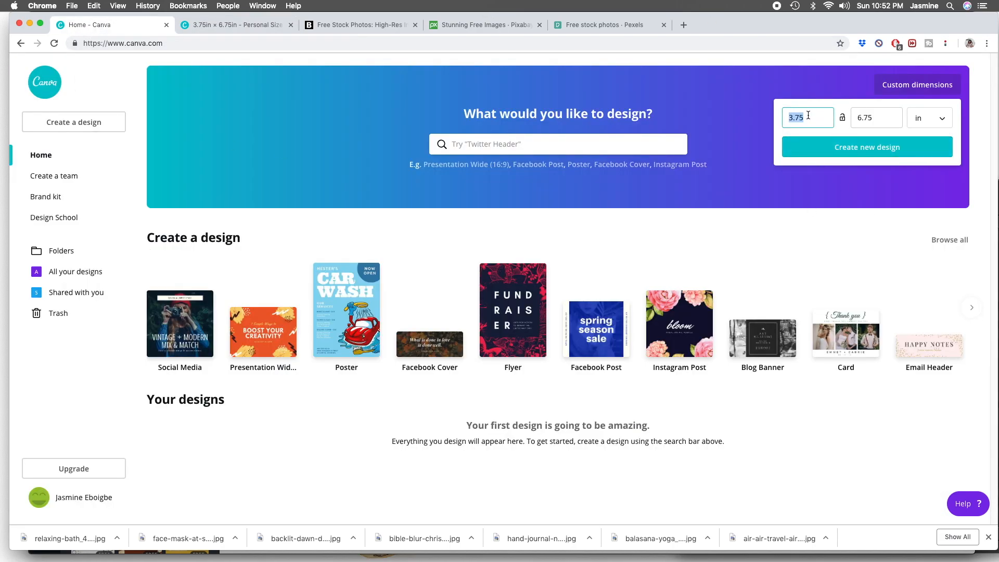
{"action": "type", "text": "7"}
{"action": "left_click", "coordinate": [877, 117]}
{"action": "type", "text": "9.2"}
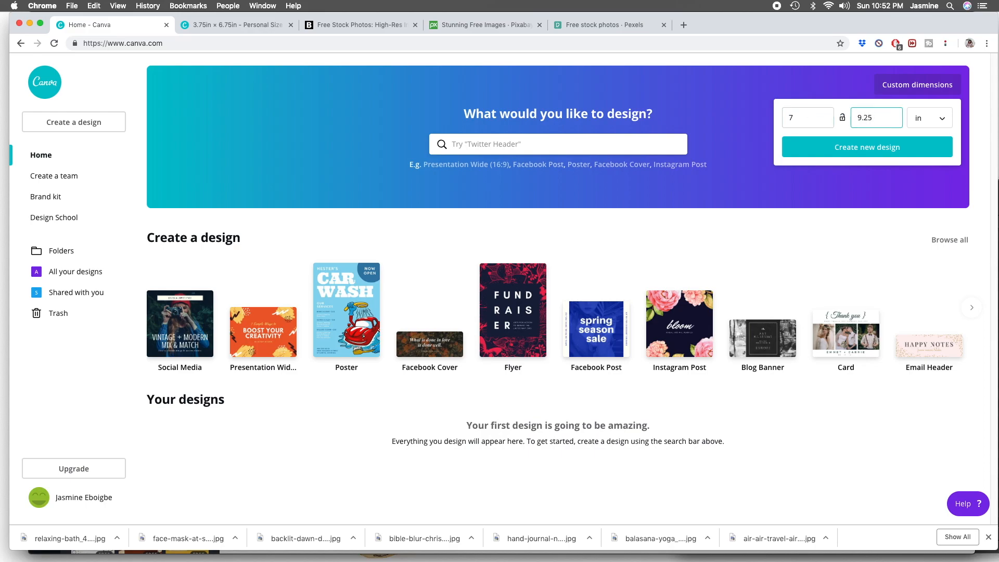
{"action": "left_click", "coordinate": [881, 153]}
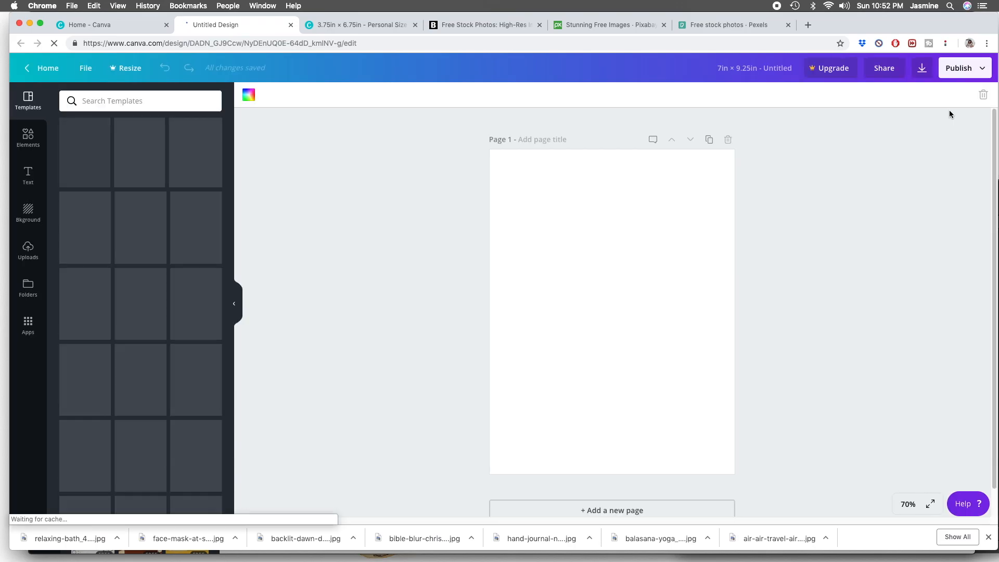
- Fill the blank page with the seven-cell photo grid that has two staggered rows above one full-width cell
{"action": "left_click", "coordinate": [29, 138]}
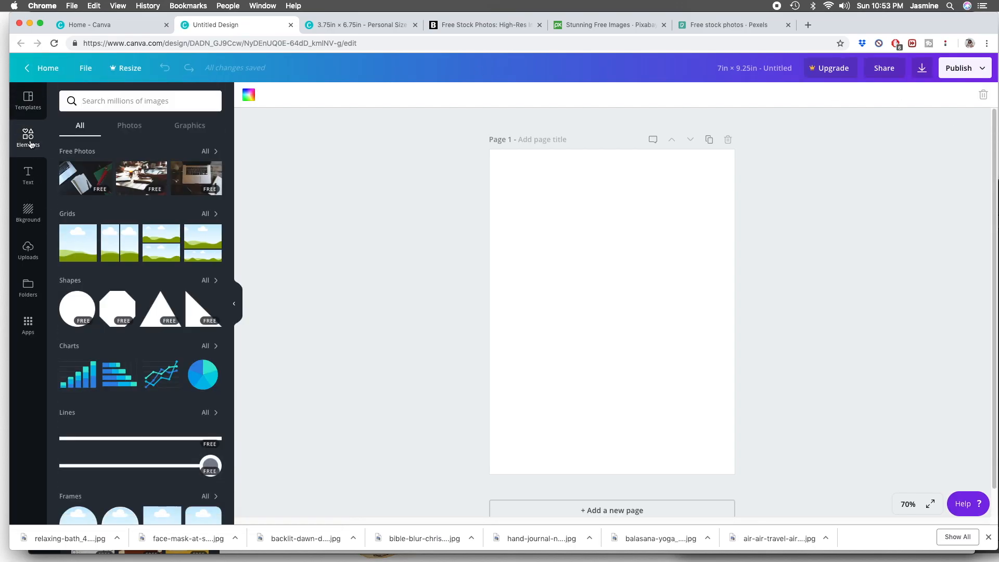
{"action": "left_click", "coordinate": [207, 214]}
{"action": "scroll", "coordinate": [179, 344], "scroll_direction": "down", "scroll_amount": 5}
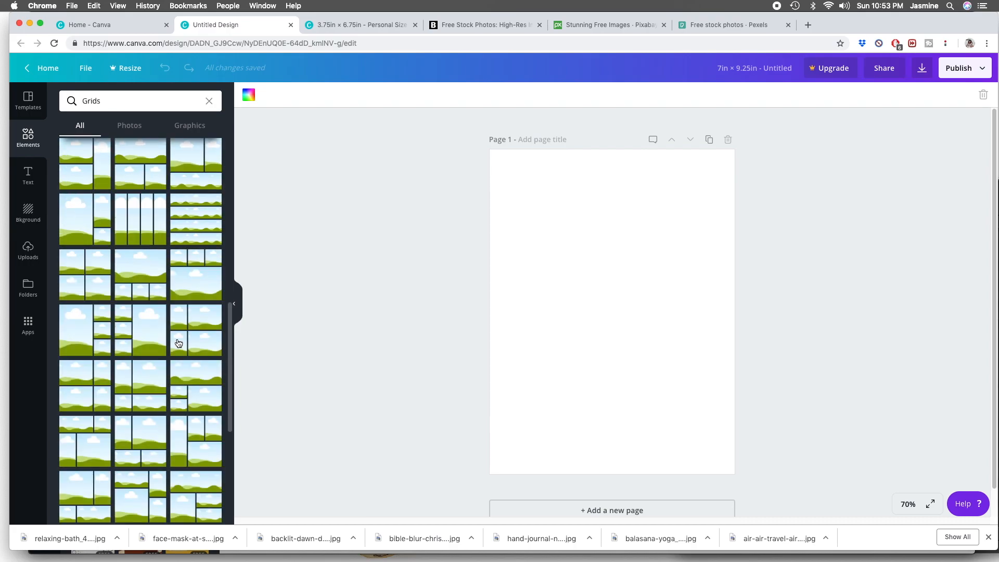
{"action": "scroll", "coordinate": [179, 344], "scroll_direction": "down", "scroll_amount": 3}
{"action": "scroll", "coordinate": [177, 343], "scroll_direction": "down", "scroll_amount": 3}
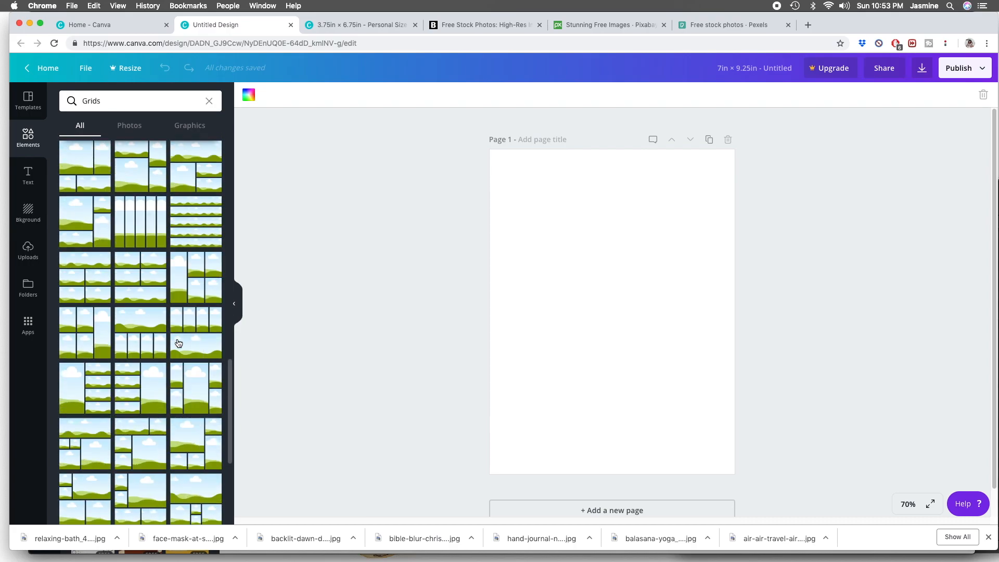
{"action": "scroll", "coordinate": [178, 343], "scroll_direction": "down", "scroll_amount": 5}
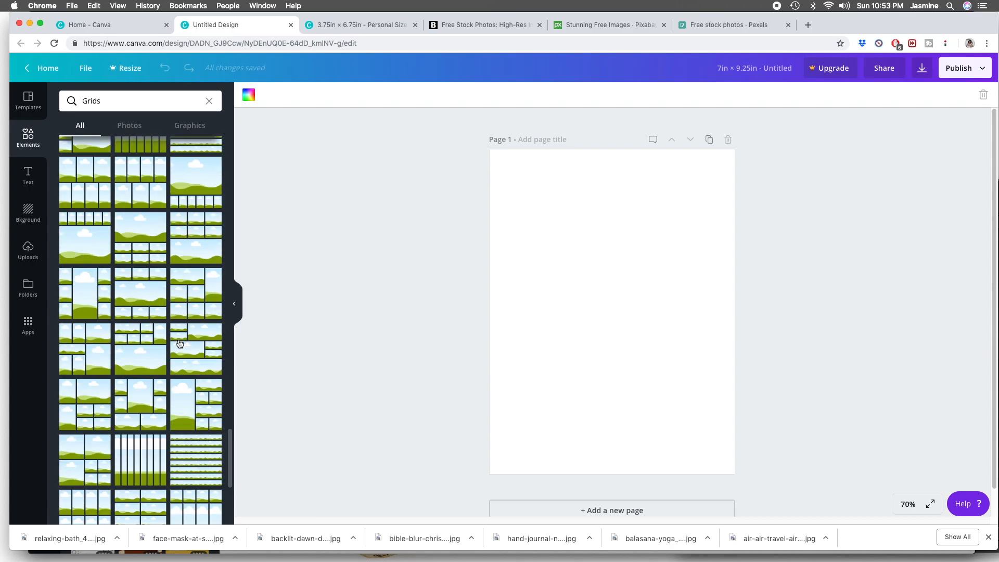
{"action": "left_click_drag", "start_coordinate": [181, 343], "coordinate": [548, 310]}
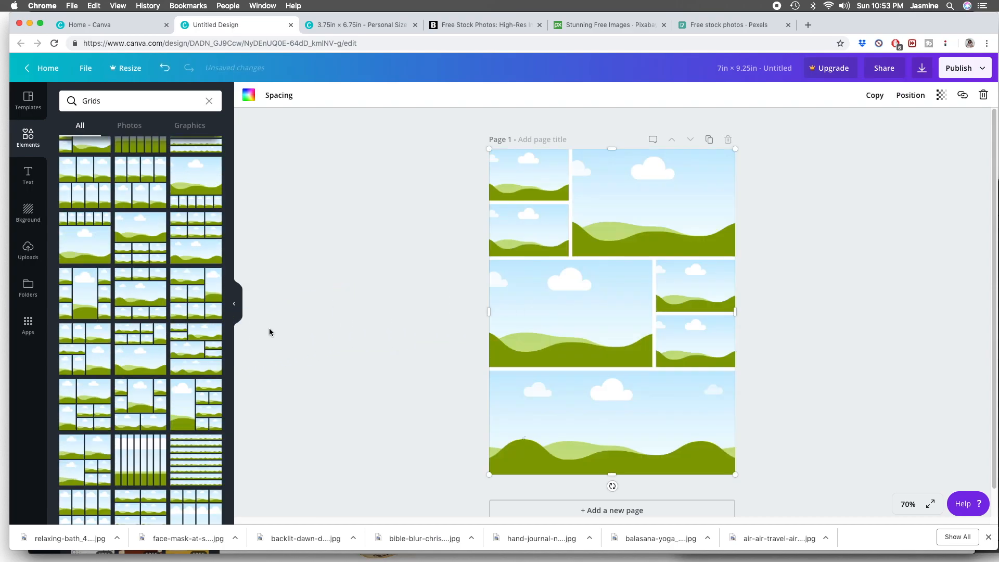
- Place the uploaded journaling photo in the second small left cell, the friends silhouette in the large middle cell, and the airplane wing in the large upper cell
{"action": "left_click", "coordinate": [30, 251]}
{"action": "left_click_drag", "start_coordinate": [104, 221], "coordinate": [543, 229]}
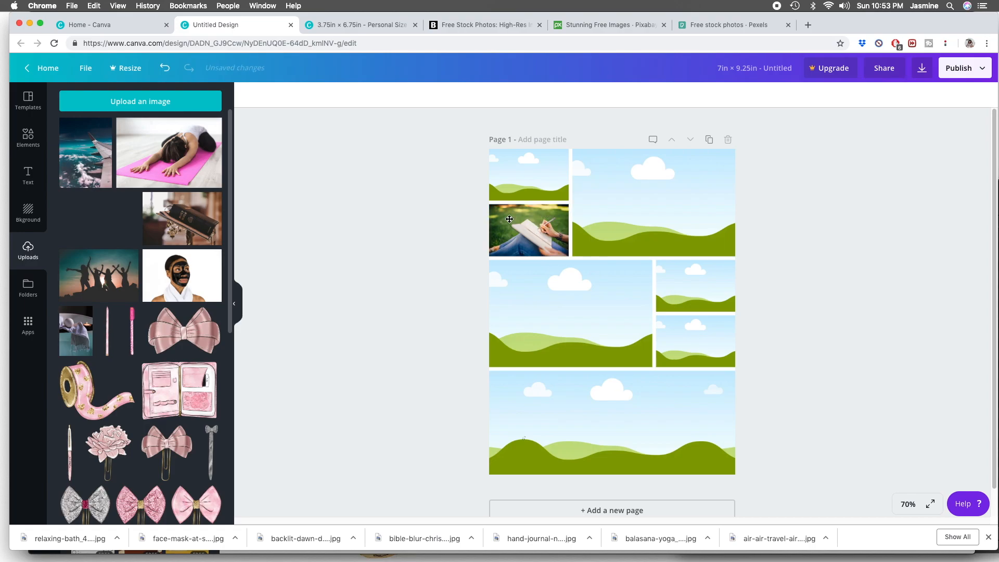
{"action": "left_click_drag", "start_coordinate": [116, 288], "coordinate": [546, 313]}
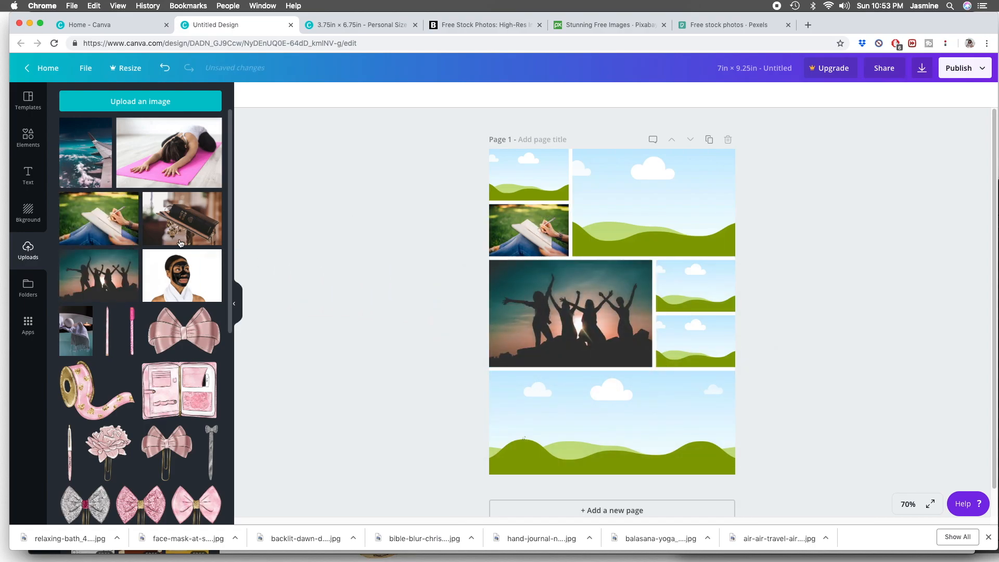
{"action": "left_click_drag", "start_coordinate": [80, 167], "coordinate": [588, 192]}
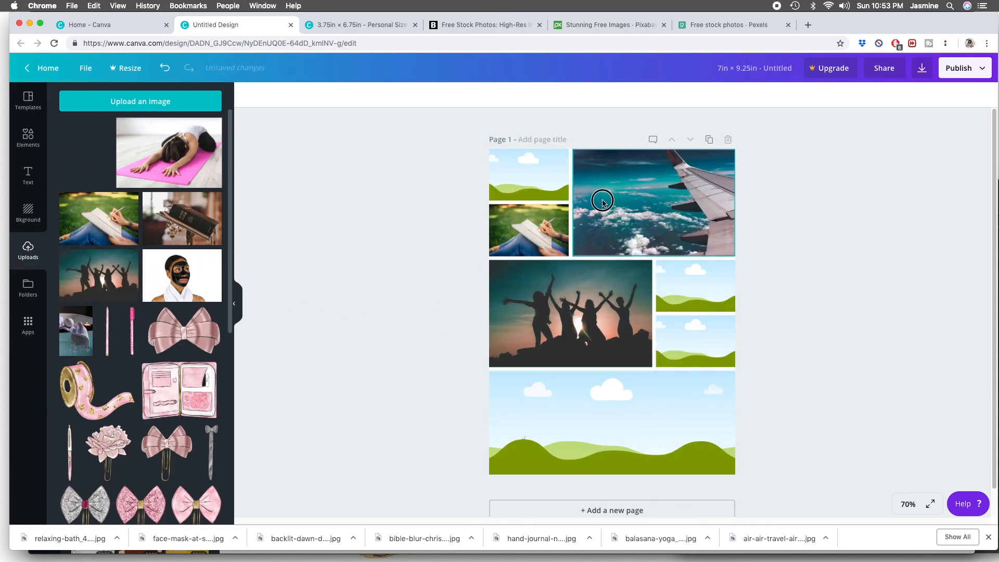
- Fill the remaining grid cells with the yoga photo at upper left, face mask and bath photos at middle right, and Bible photo at the bottom
{"action": "left_click_drag", "start_coordinate": [174, 171], "coordinate": [501, 190]}
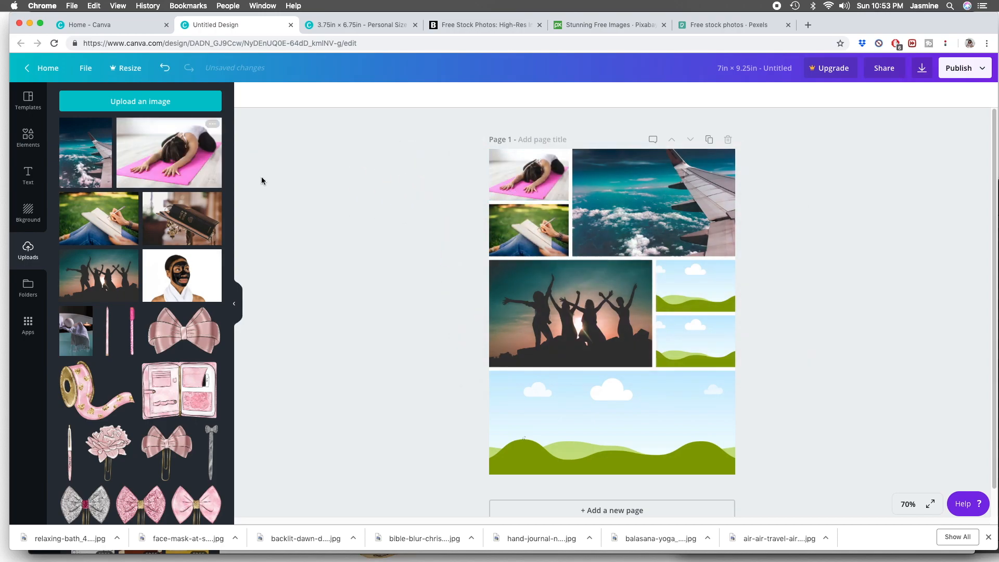
{"action": "left_click_drag", "start_coordinate": [182, 275], "coordinate": [695, 286]}
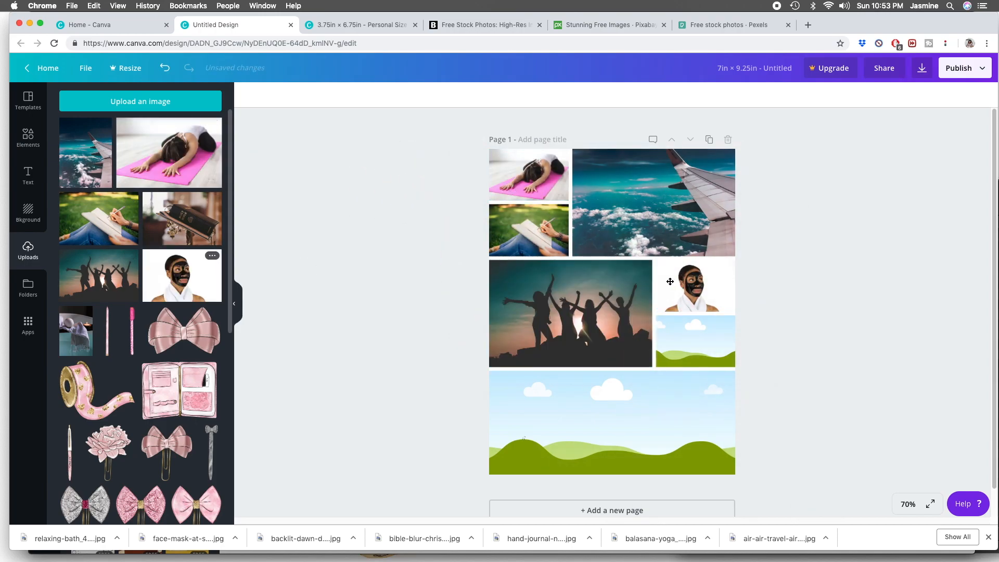
{"action": "left_click_drag", "start_coordinate": [61, 338], "coordinate": [693, 331]}
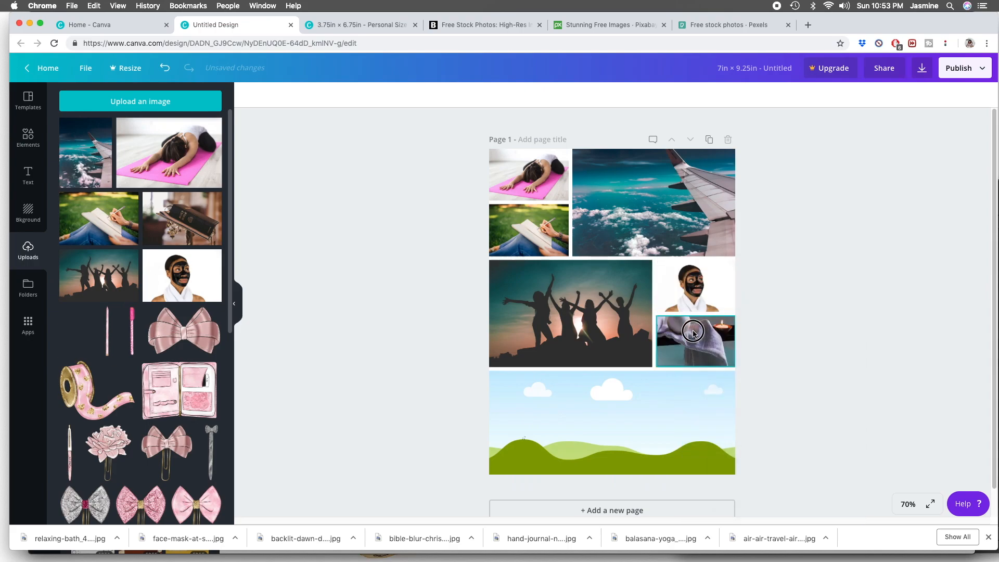
{"action": "left_click_drag", "start_coordinate": [172, 214], "coordinate": [506, 405]}
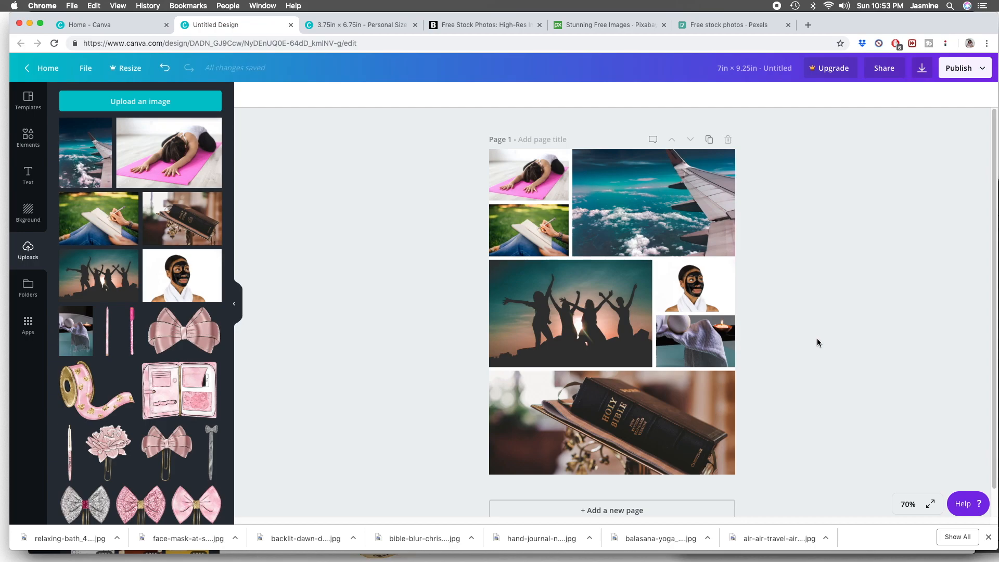
- Try a grid spacing of 18 on the photo collage and undo the change
{"action": "left_click", "coordinate": [546, 191]}
{"action": "left_click", "coordinate": [370, 97]}
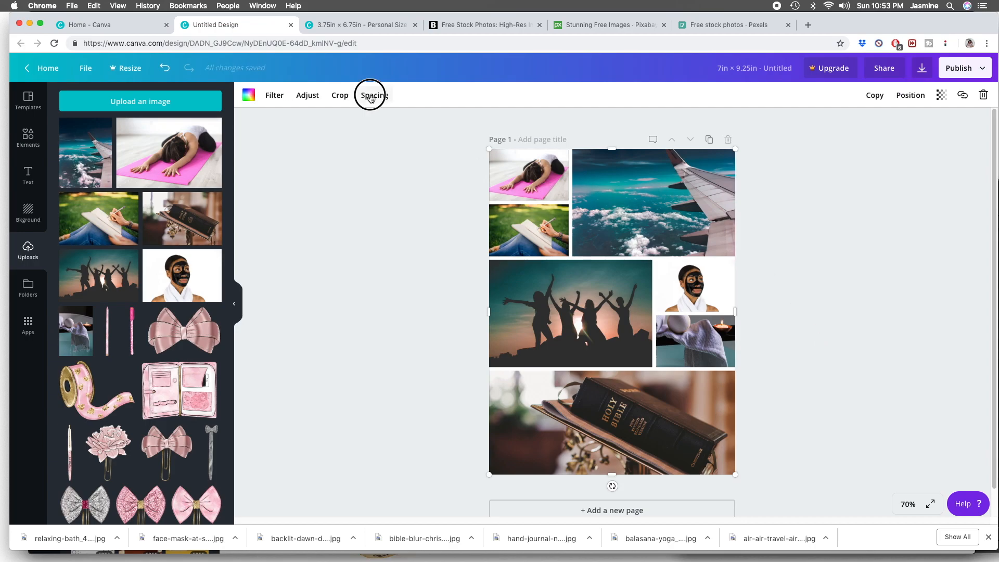
{"action": "left_click_drag", "start_coordinate": [424, 123], "coordinate": [435, 123]}
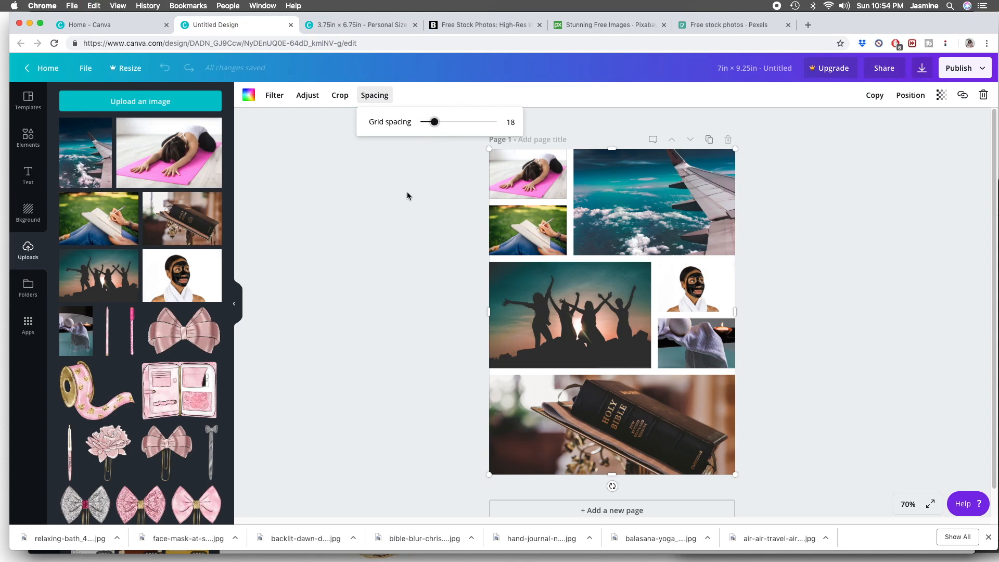
{"action": "key", "text": "super+z"}
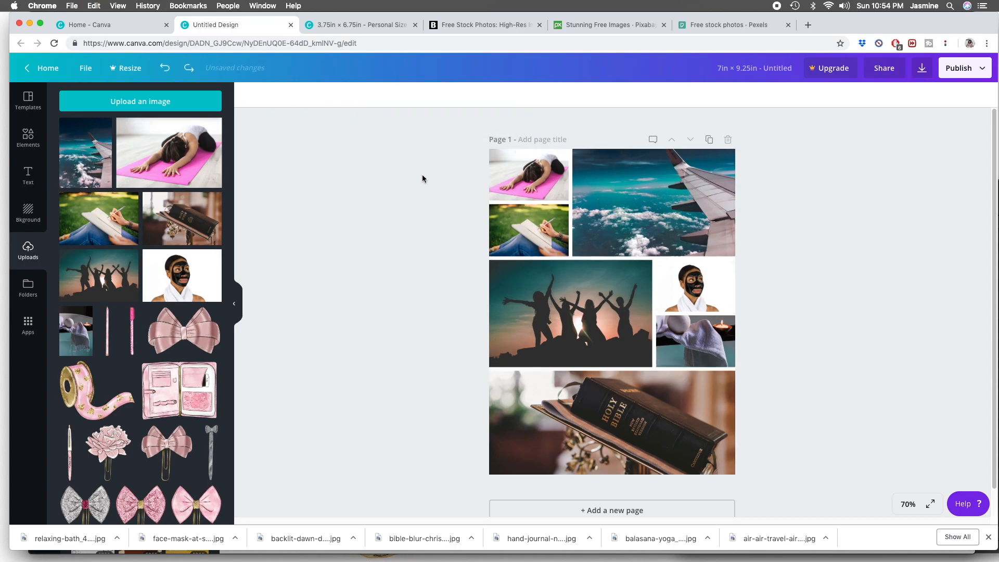
- Shrink the photo grid and position it on the page with a white margin all around, widest along the left edge
{"action": "left_click_drag", "start_coordinate": [488, 150], "coordinate": [513, 162]}
{"action": "left_click_drag", "start_coordinate": [620, 234], "coordinate": [614, 229]}
{"action": "left_click", "coordinate": [451, 171]}
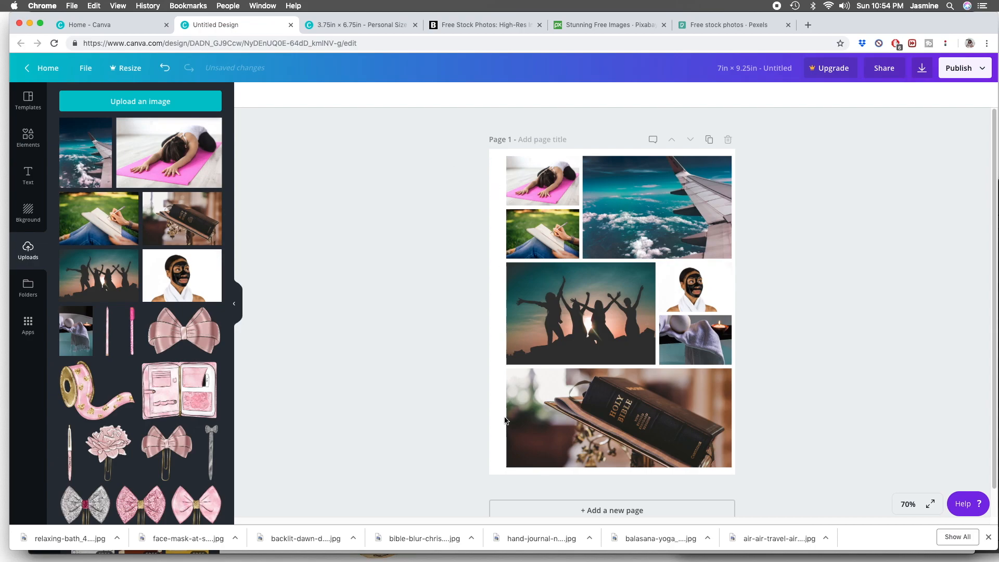
- Add a heading reading "Time With Friends" and position it along the bottom of the friends silhouette photo
{"action": "left_click", "coordinate": [28, 176]}
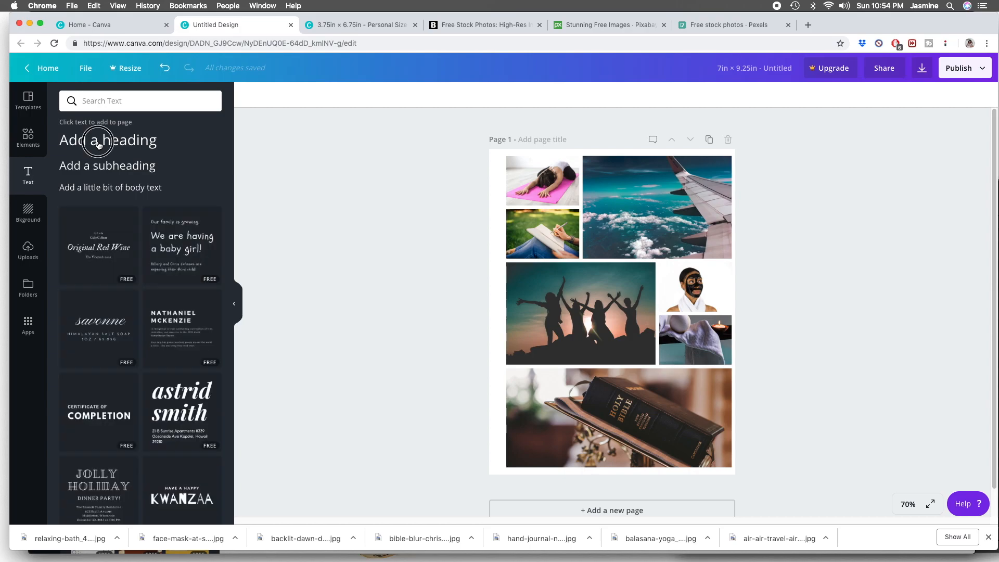
{"action": "left_click", "coordinate": [98, 144]}
{"action": "double_click", "coordinate": [621, 312]}
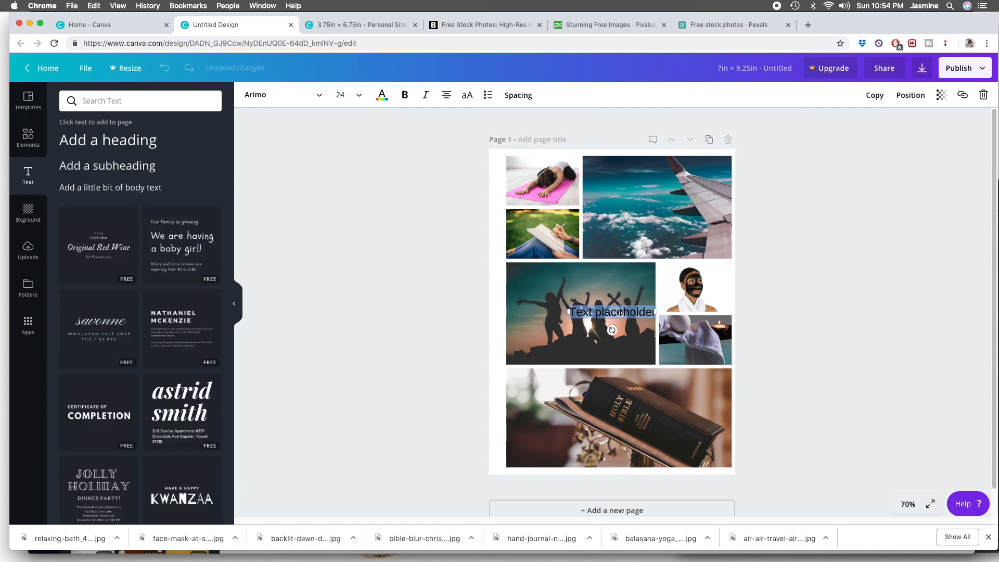
{"action": "type", "text": "Time With Friends"}
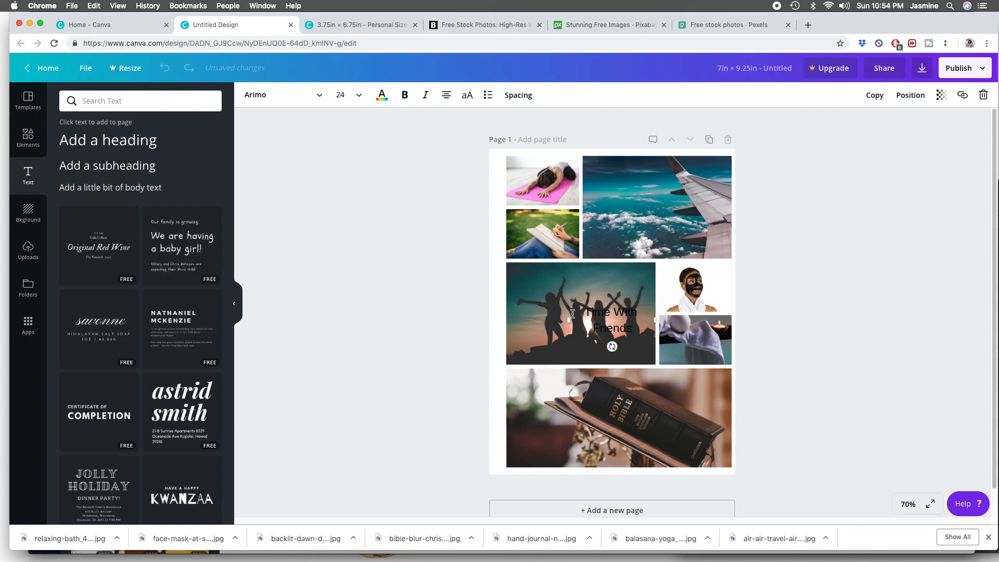
{"action": "left_click_drag", "start_coordinate": [569, 319], "coordinate": [574, 353]}
{"action": "left_click", "coordinate": [823, 321]}
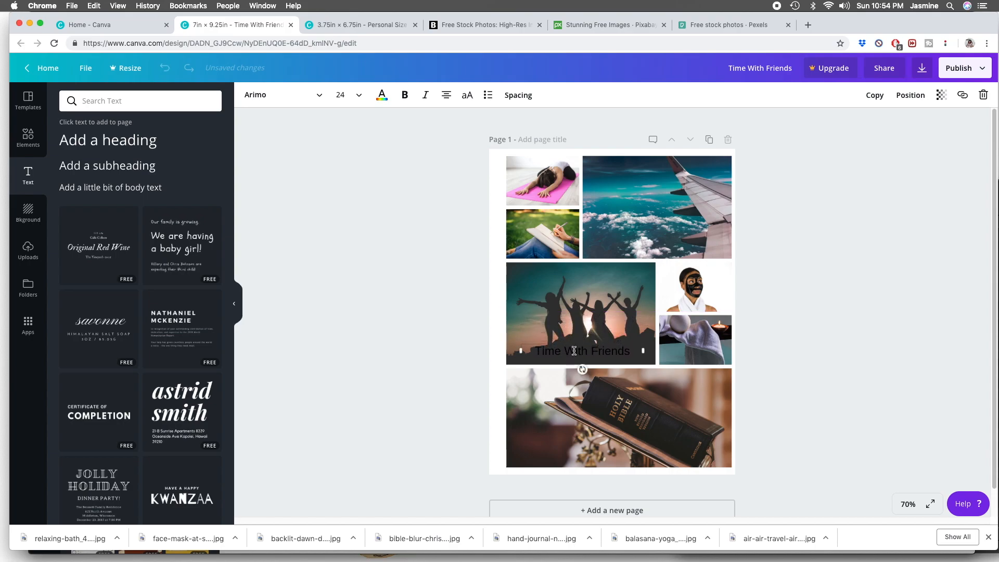
- Change the "Time With Friends" text color to white
{"action": "left_click", "coordinate": [382, 95]}
{"action": "left_click", "coordinate": [506, 172]}
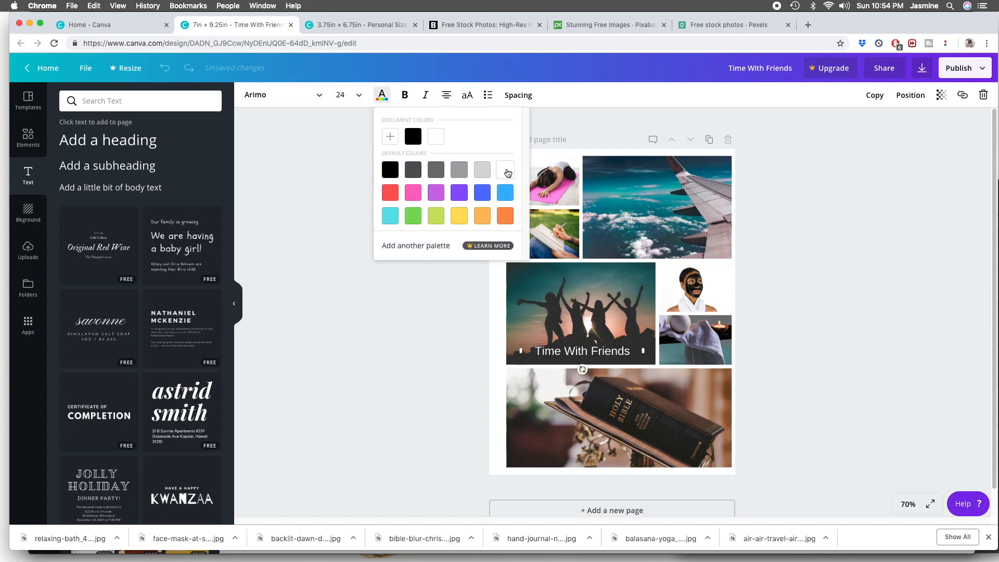
{"action": "left_click", "coordinate": [851, 280]}
- Set the "Time With Friends" text in the Playlist Script font and enlarge it to span most of the photo's width
{"action": "left_click", "coordinate": [308, 96]}
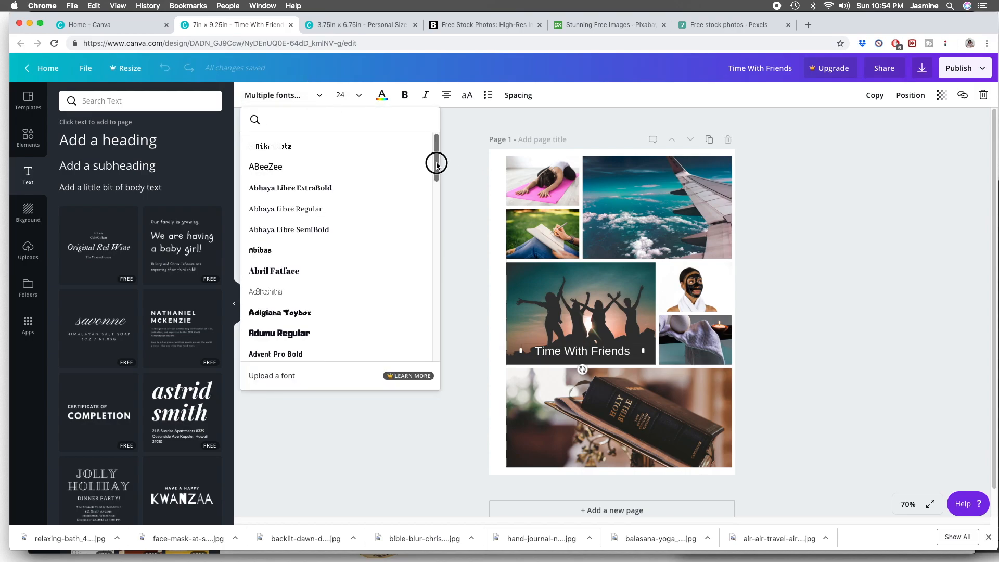
{"action": "left_click", "coordinate": [334, 120]}
{"action": "type", "text": "pla"}
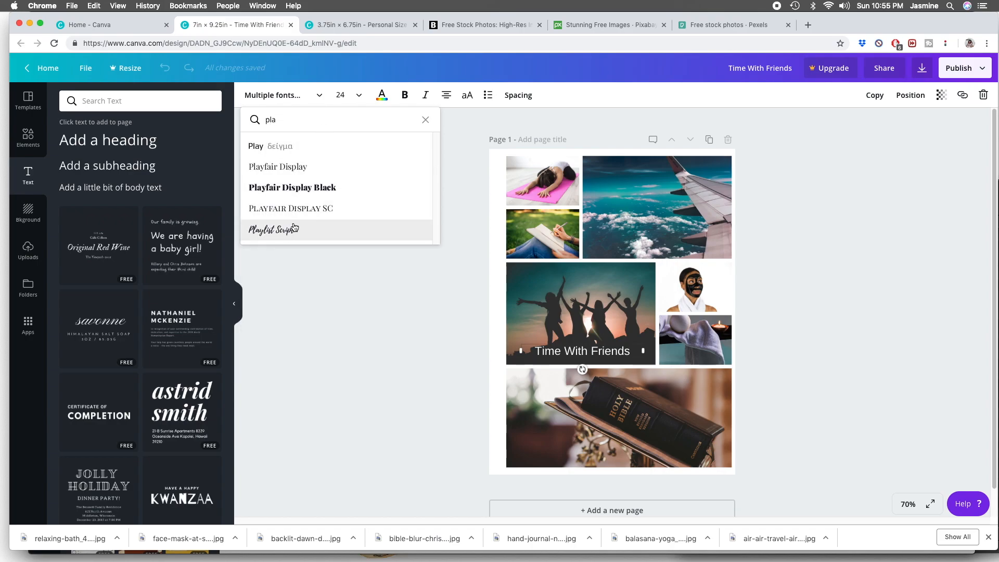
{"action": "left_click", "coordinate": [295, 229]}
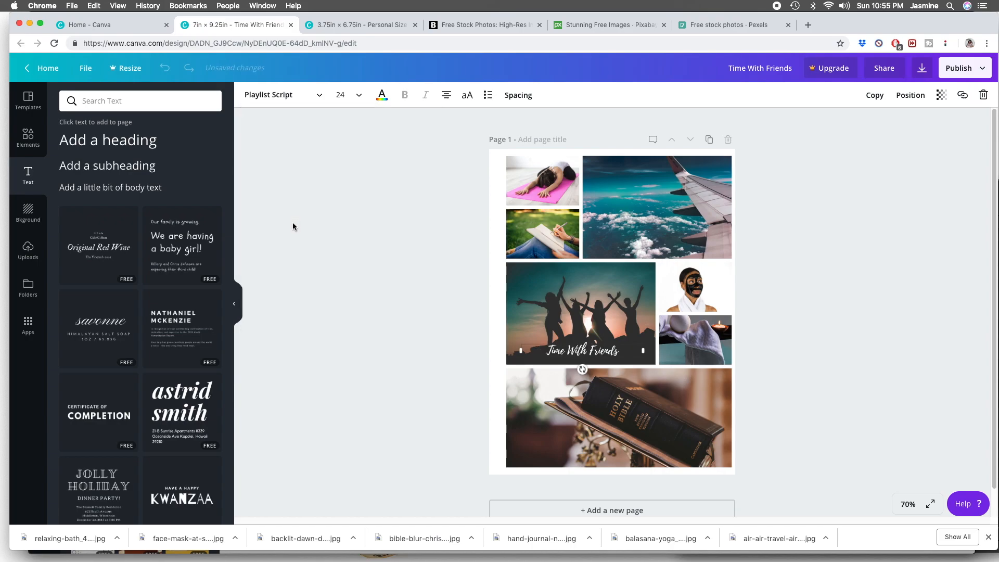
{"action": "left_click", "coordinate": [345, 95]}
{"action": "key", "text": "Return"}
{"action": "left_click", "coordinate": [850, 270]}
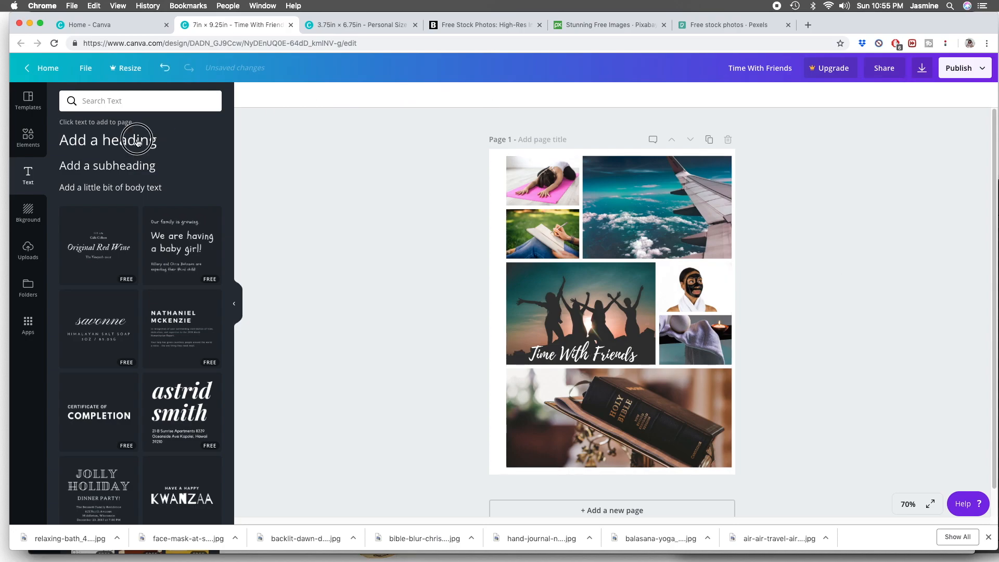
{"action": "left_click", "coordinate": [140, 140]}
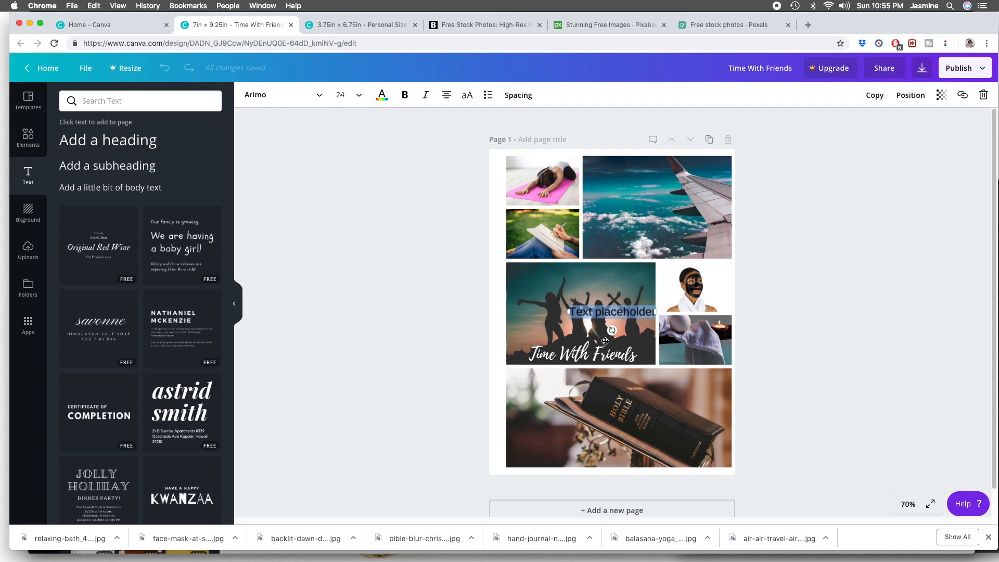
{"action": "type", "text": "O"}
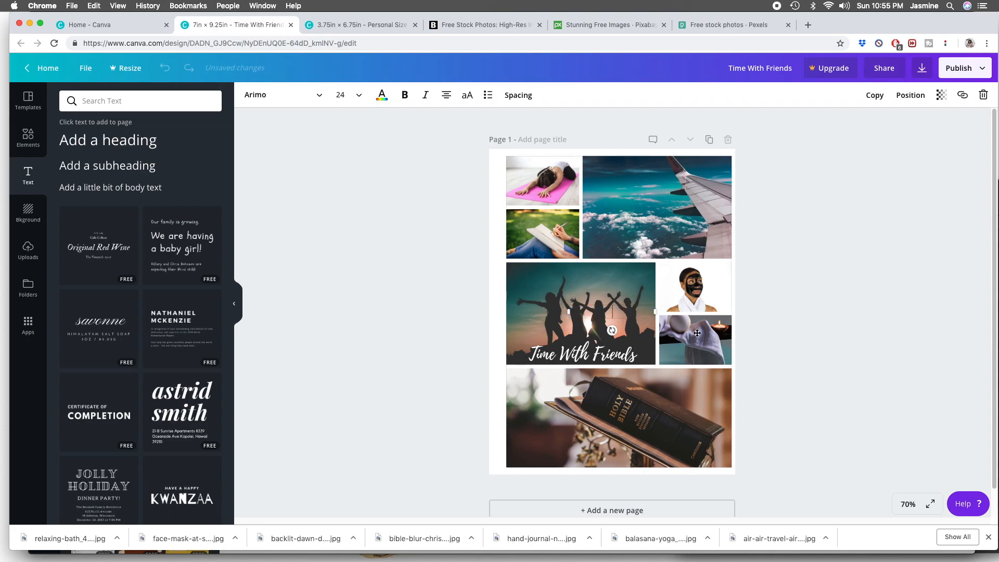
{"action": "left_click", "coordinate": [984, 95]}
- Find the "May your days be Merry & Bright" text template among the preset text designs and add it to the page
{"action": "scroll", "coordinate": [219, 356], "scroll_direction": "down", "scroll_amount": 8}
{"action": "scroll", "coordinate": [218, 357], "scroll_direction": "down", "scroll_amount": 3}
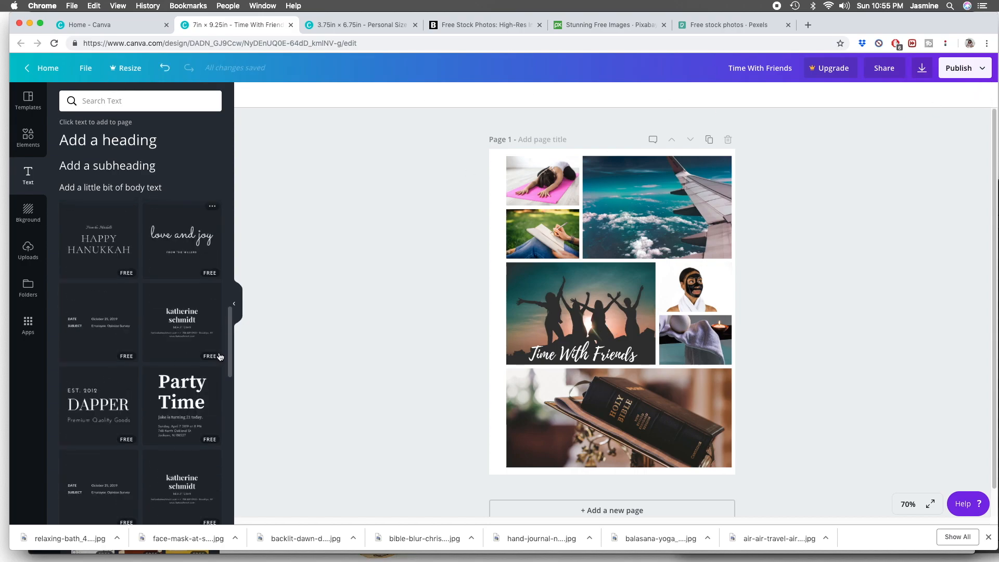
{"action": "scroll", "coordinate": [219, 356], "scroll_direction": "down", "scroll_amount": 18}
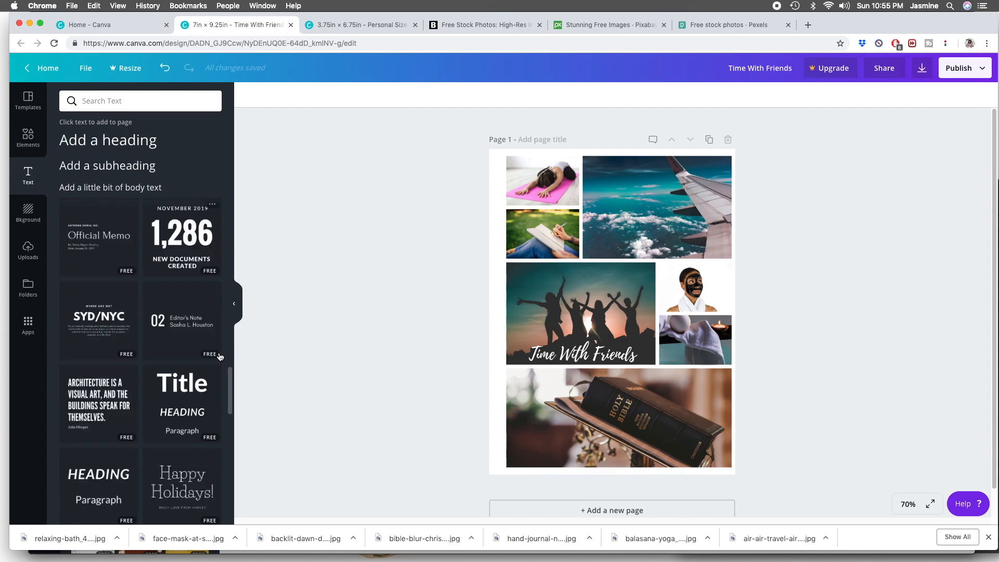
{"action": "scroll", "coordinate": [219, 357], "scroll_direction": "down", "scroll_amount": 7}
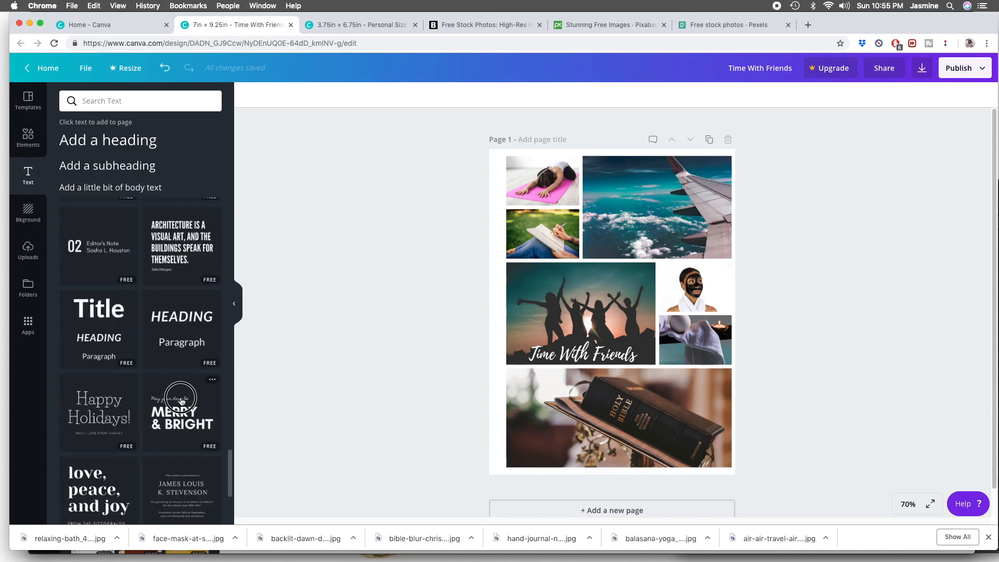
{"action": "left_click", "coordinate": [181, 402]}
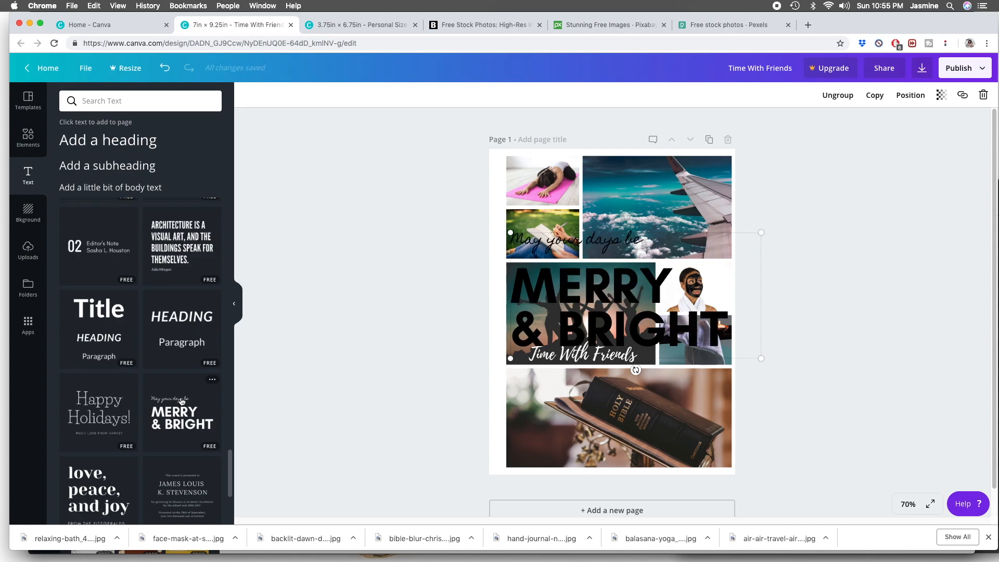
- Replace the template's script line with "Oh Darling Let's Be"
{"action": "double_click", "coordinate": [525, 239]}
{"action": "triple_click", "coordinate": [526, 240]}
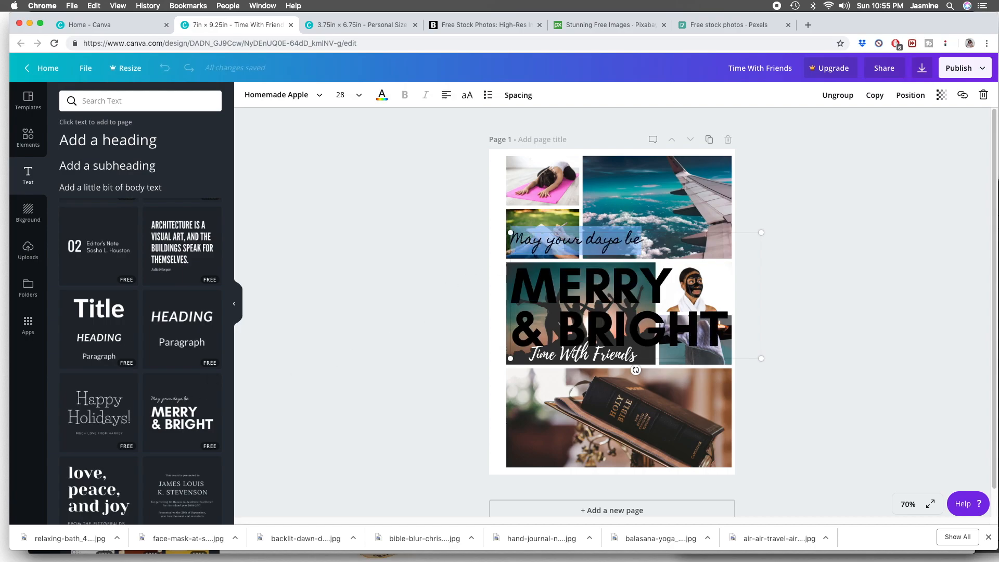
{"action": "type", "text": "Oh"}
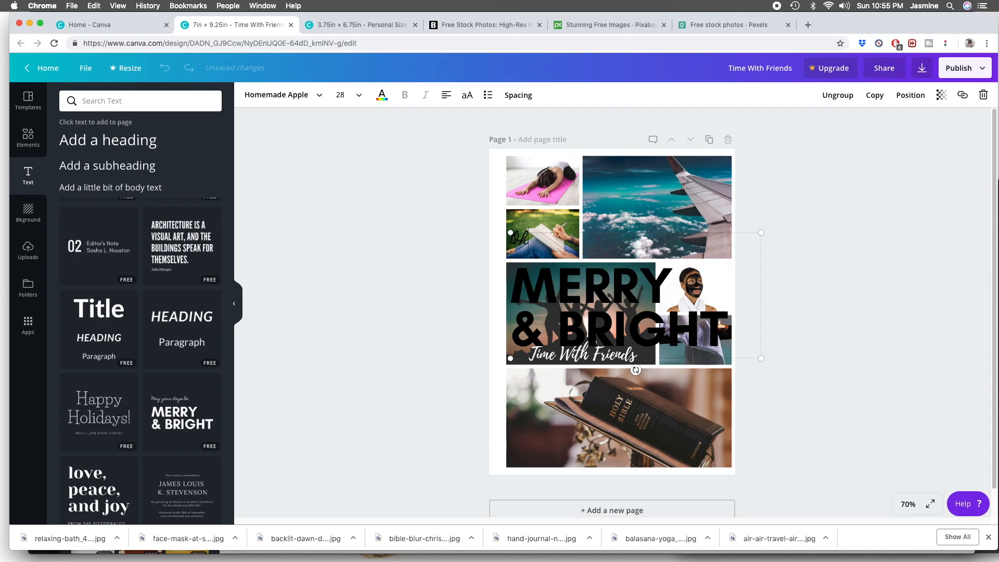
{"action": "type", "text": " Darling Lets Be"}
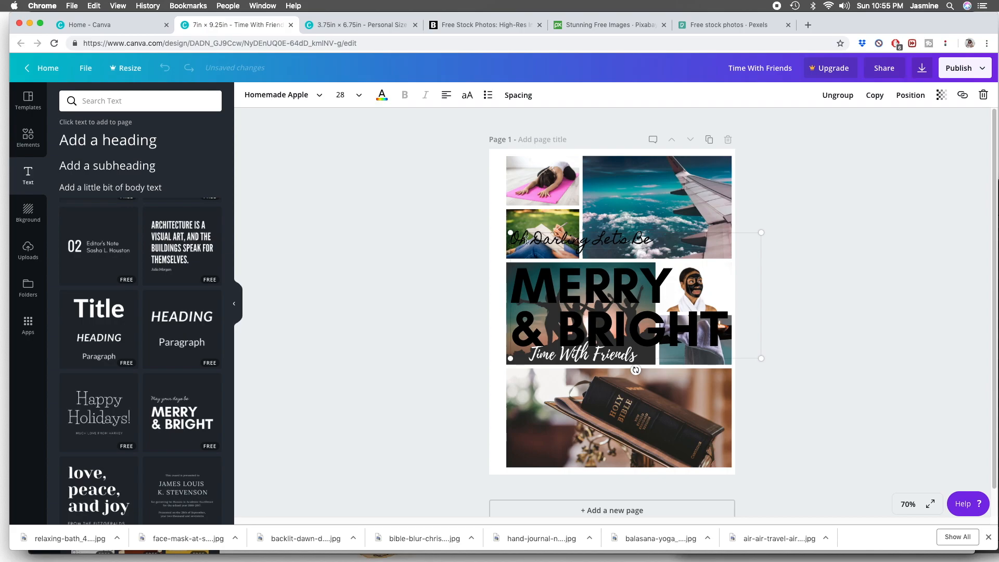
- Replace the template's bold "MERRY & BRIGHT" line with "ADVENTURERS"
{"action": "left_click", "coordinate": [697, 331]}
{"action": "left_click_drag", "start_coordinate": [725, 327], "coordinate": [528, 273]}
{"action": "type", "text": "ADVENTURERS"}
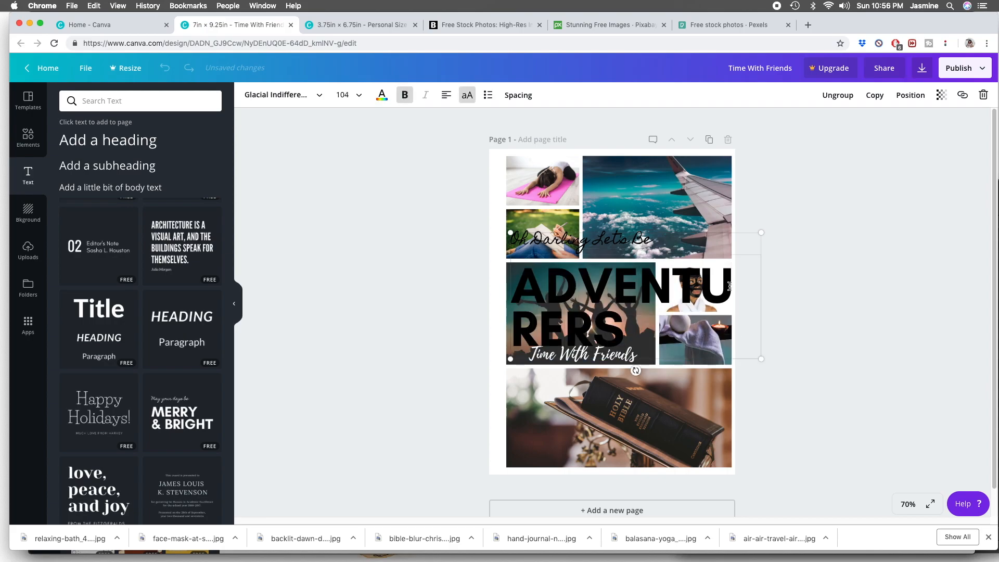
{"action": "left_click", "coordinate": [789, 292]}
- Reduce the "ADVENTURERS" text to size 56, and scale the whole caption group down to fit on the airplane wing photo
{"action": "left_click", "coordinate": [711, 300]}
{"action": "double_click", "coordinate": [669, 340]}
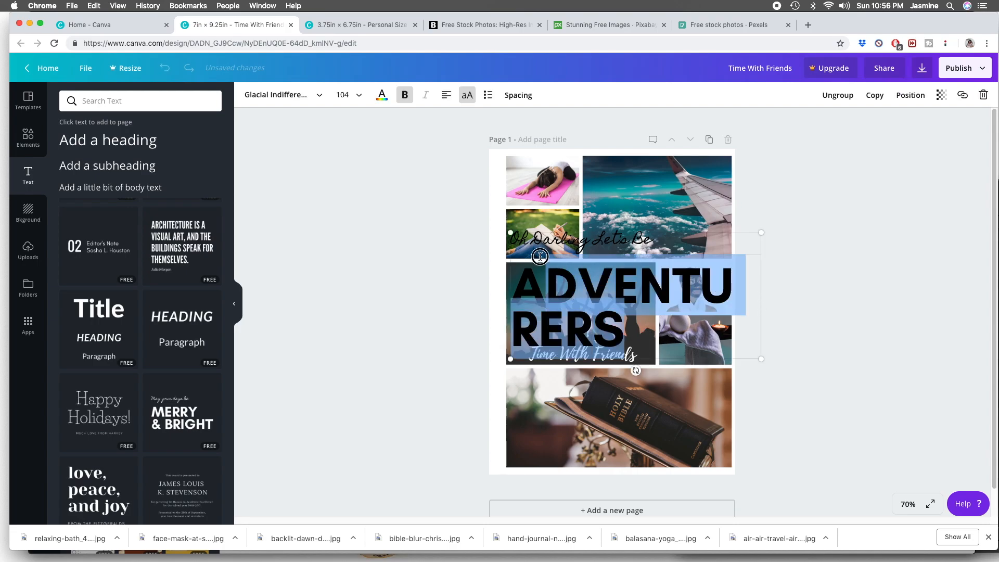
{"action": "left_click", "coordinate": [344, 95]}
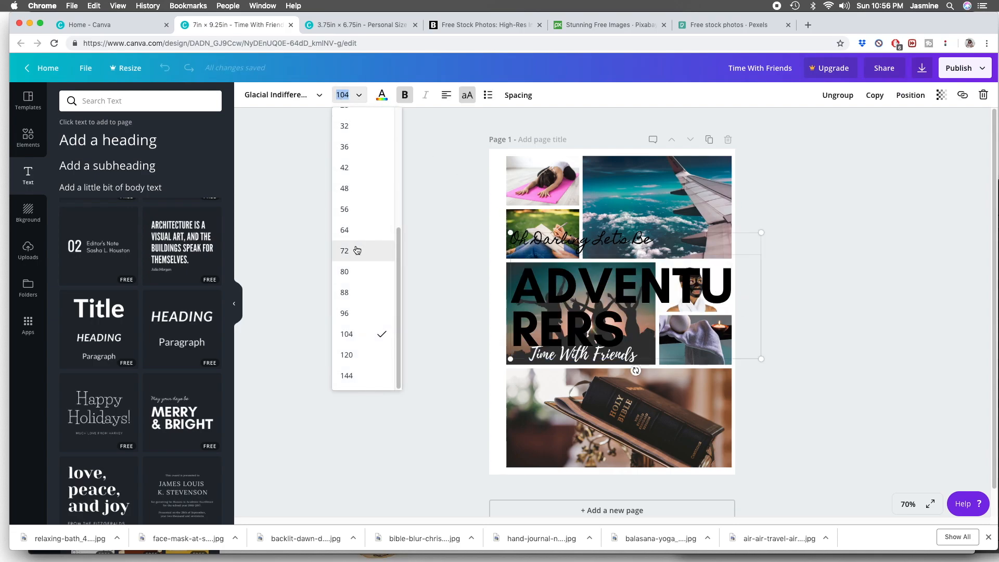
{"action": "left_click", "coordinate": [351, 209]}
{"action": "left_click_drag", "start_coordinate": [761, 288], "coordinate": [650, 263]}
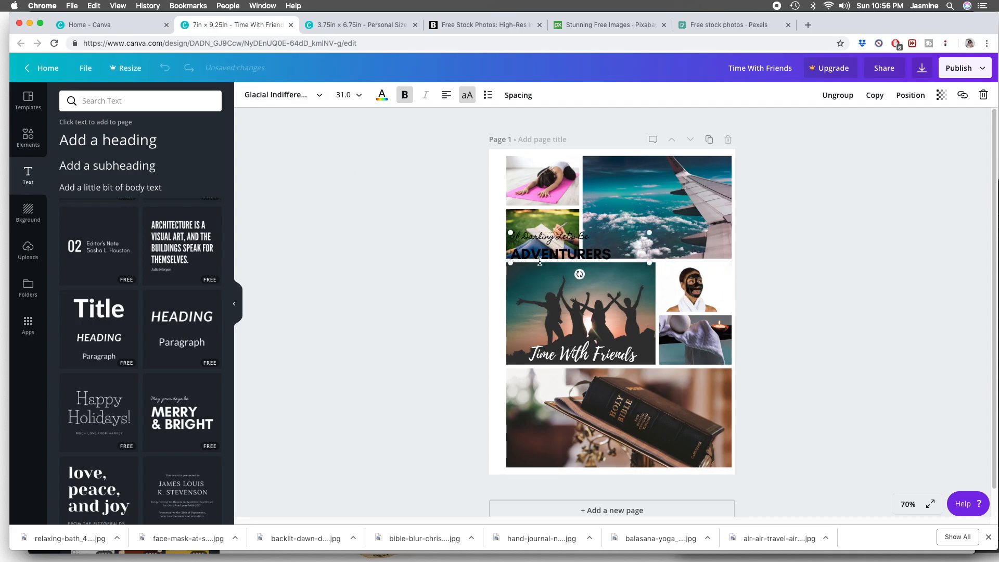
{"action": "left_click_drag", "start_coordinate": [540, 255], "coordinate": [617, 217]}
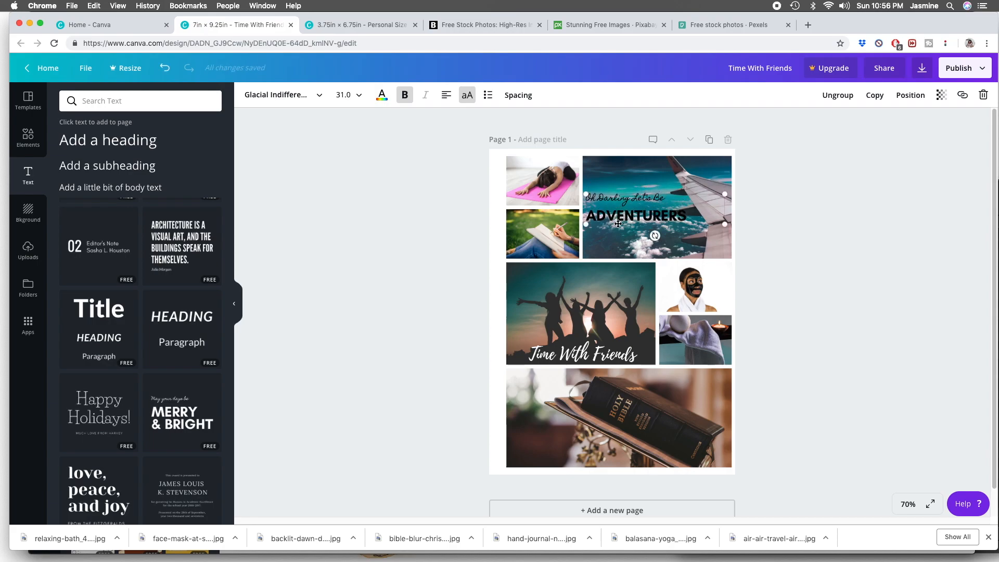
- Change both lines of the "Oh Darling Let's Be ADVENTURERS" caption to white and move it down to the airplane photo's lower part
{"action": "left_click", "coordinate": [382, 95]}
{"action": "left_click", "coordinate": [504, 169]}
{"action": "left_click", "coordinate": [603, 195]}
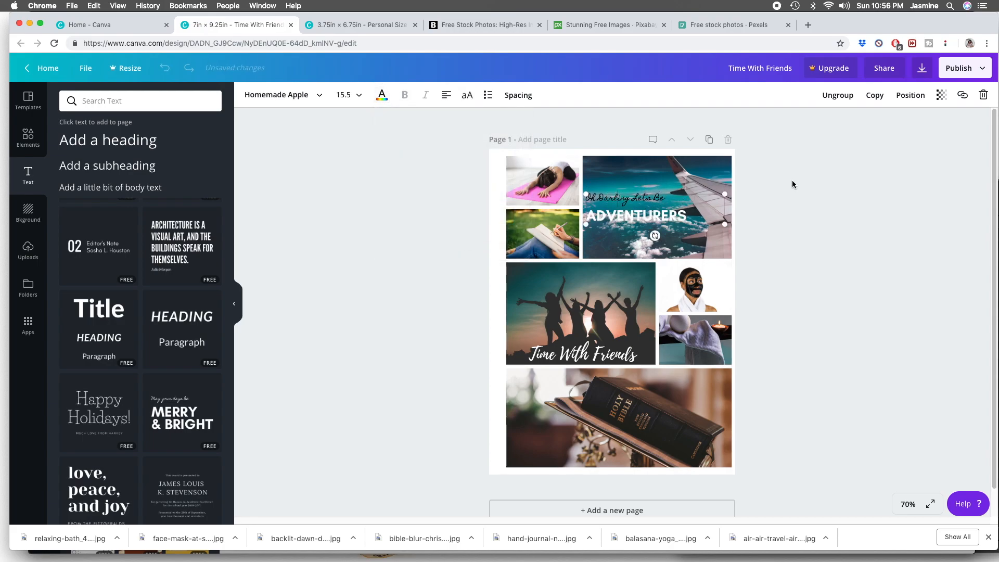
{"action": "left_click_drag", "start_coordinate": [679, 198], "coordinate": [578, 193]}
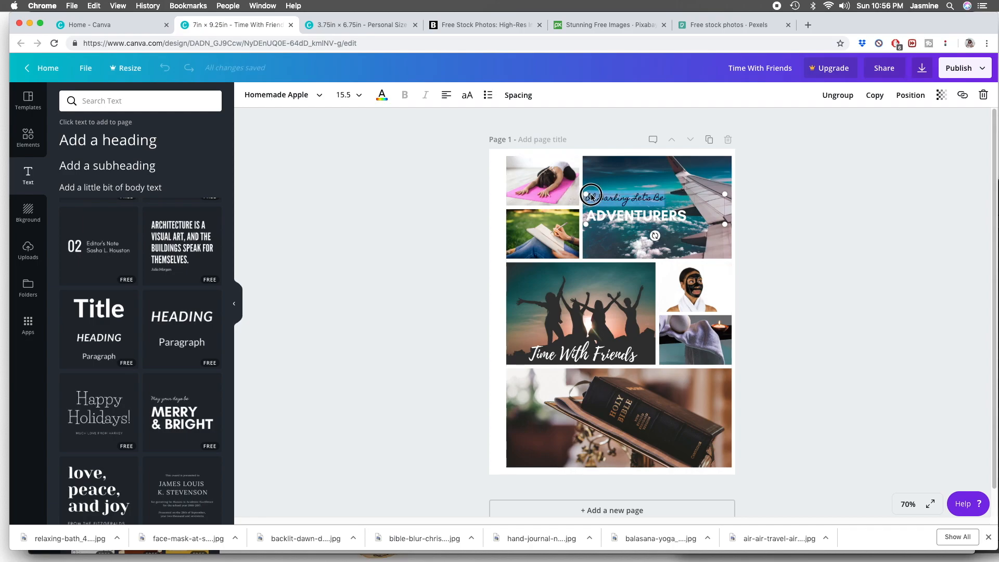
{"action": "left_click", "coordinate": [382, 95]}
{"action": "left_click", "coordinate": [504, 169]}
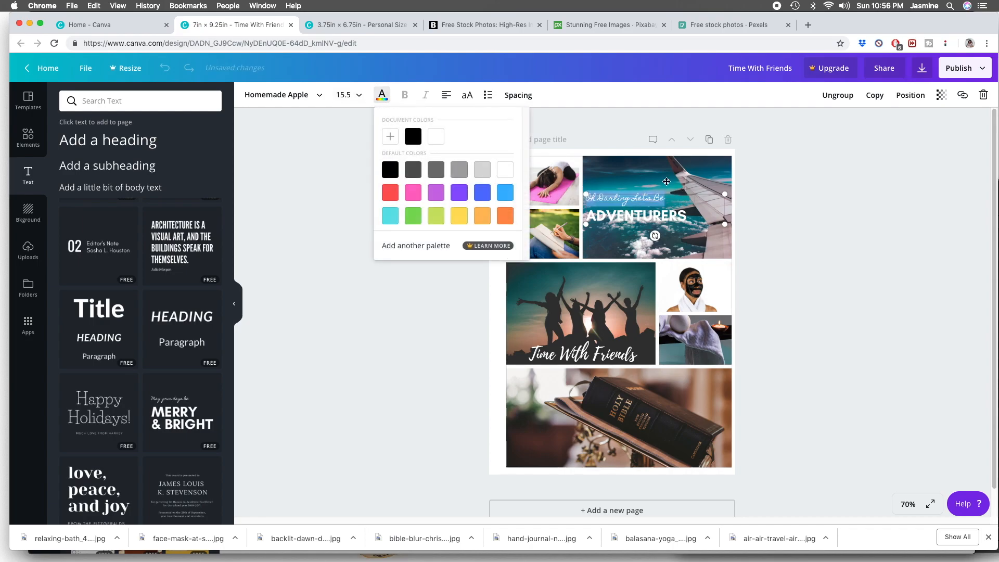
{"action": "left_click", "coordinate": [773, 178]}
{"action": "left_click_drag", "start_coordinate": [643, 225], "coordinate": [643, 249]}
- Browse the full set of shape elements and add the plain solid square to the page, discarding the bordered grey one
{"action": "left_click", "coordinate": [28, 137]}
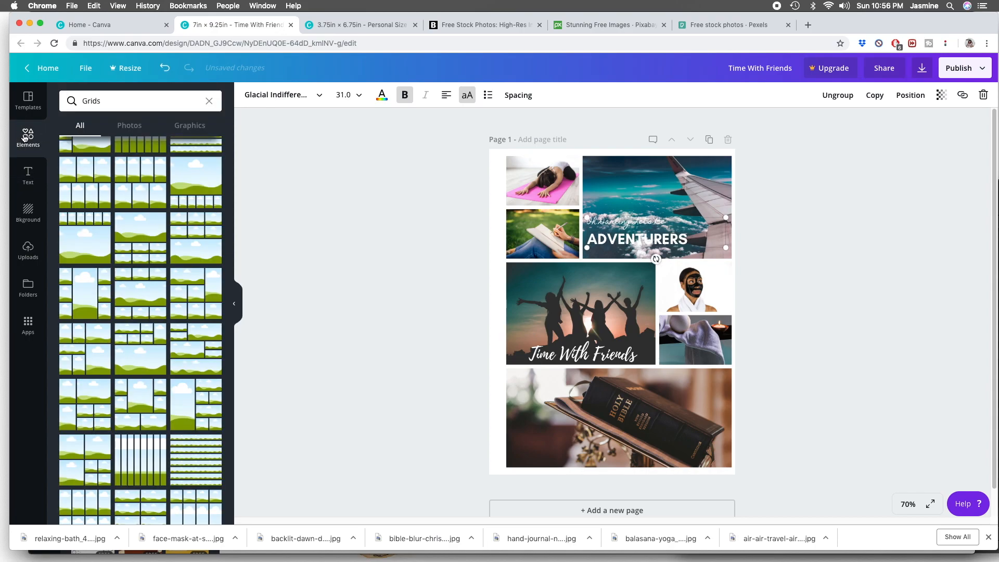
{"action": "left_click", "coordinate": [208, 101]}
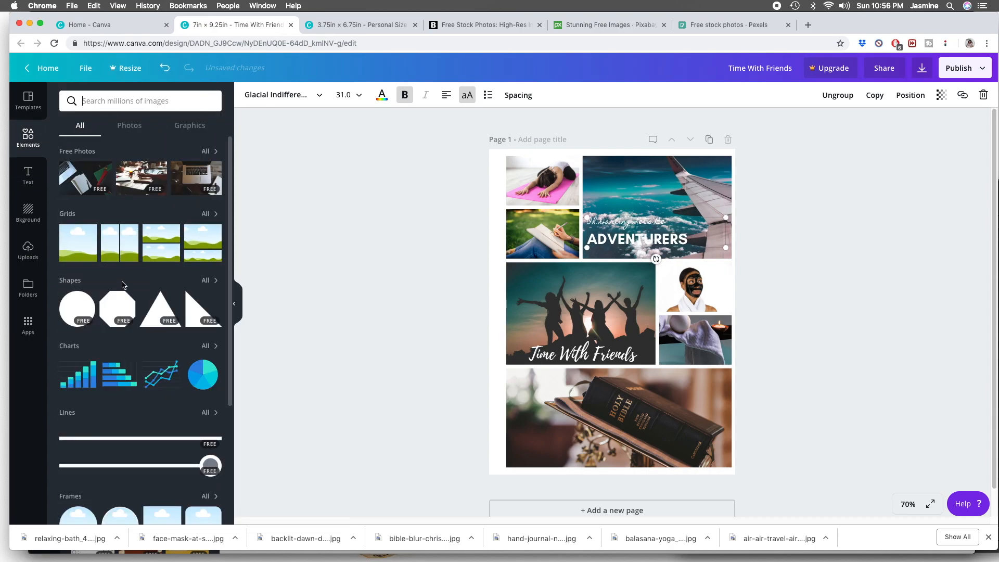
{"action": "left_click", "coordinate": [204, 286]}
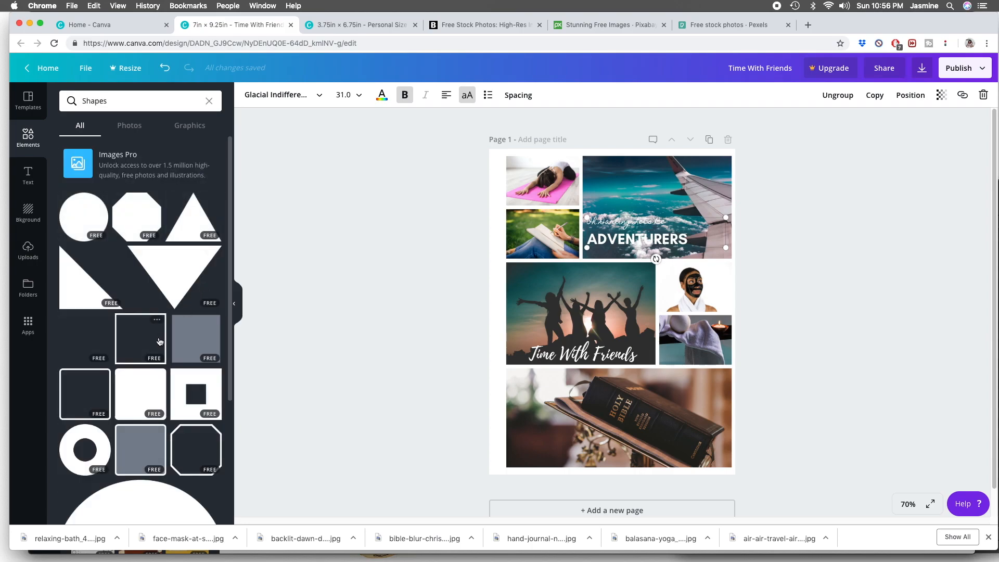
{"action": "left_click", "coordinate": [187, 341]}
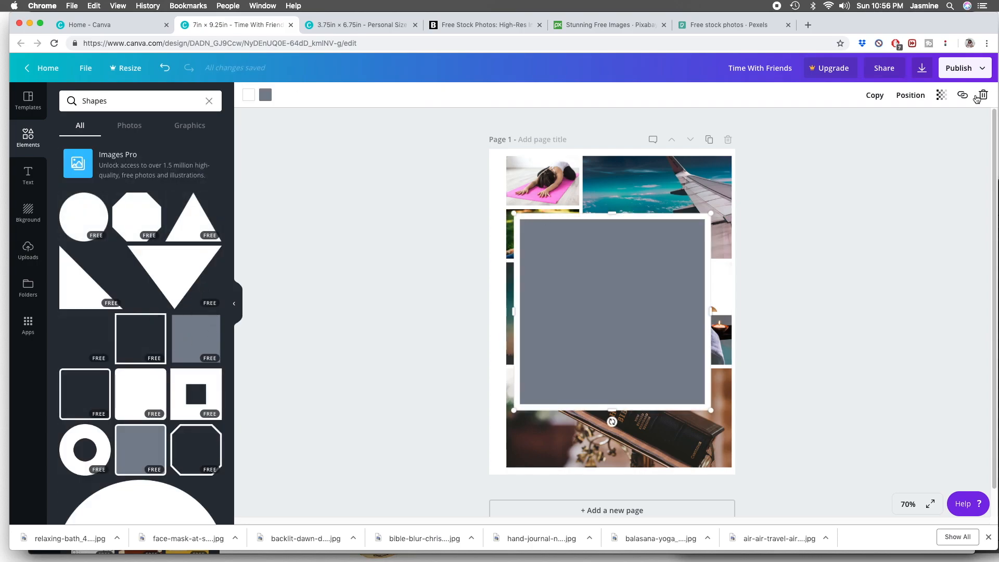
{"action": "key", "text": "Delete"}
{"action": "left_click", "coordinate": [99, 319]}
- Resize the square into a wide, flat rectangle and place it over the caption on the airplane photo
{"action": "left_click_drag", "start_coordinate": [614, 209], "coordinate": [618, 373]}
{"action": "left_click_drag", "start_coordinate": [711, 373], "coordinate": [693, 229]}
{"action": "left_click_drag", "start_coordinate": [588, 218], "coordinate": [582, 206]}
{"action": "left_click_drag", "start_coordinate": [721, 232], "coordinate": [696, 233]}
{"action": "left_click_drag", "start_coordinate": [672, 234], "coordinate": [708, 229]}
{"action": "left_click_drag", "start_coordinate": [643, 245], "coordinate": [653, 238]}
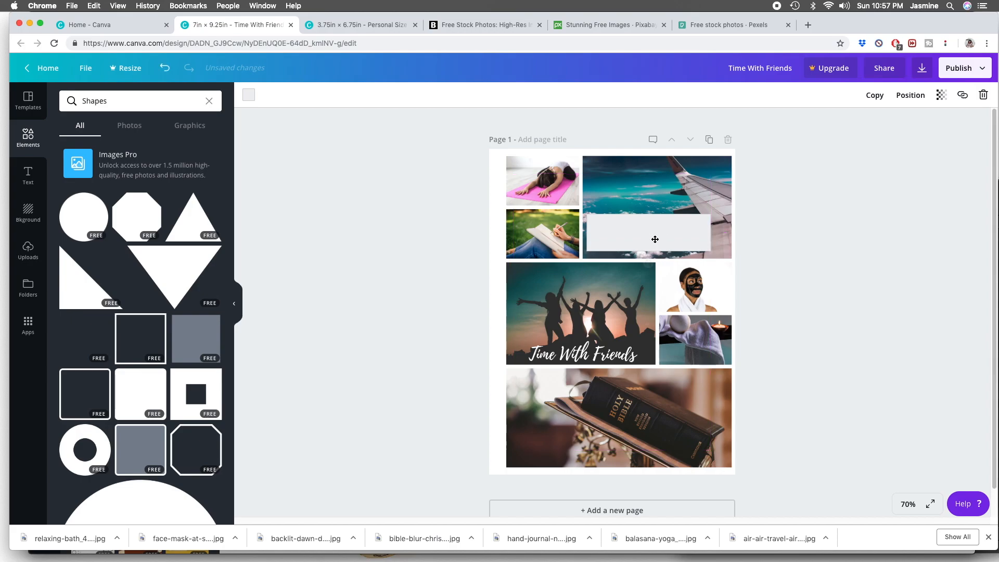
- Send the rectangle backward behind the caption and lower its opacity to make it translucent
{"action": "left_click", "coordinate": [912, 94]}
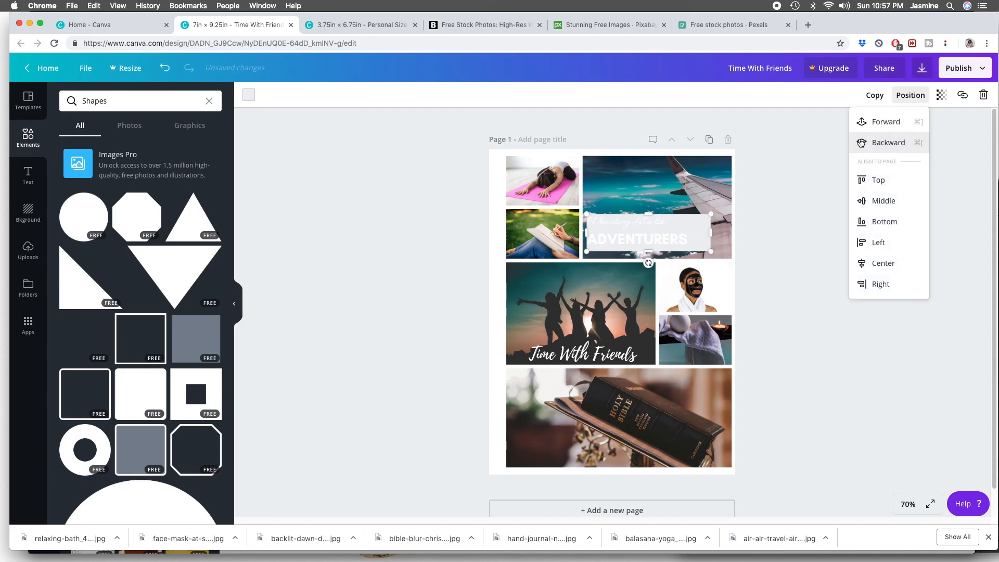
{"action": "left_click", "coordinate": [942, 95]}
{"action": "left_click_drag", "start_coordinate": [918, 122], "coordinate": [890, 124]}
- Give the "ADVENTURERS" text a custom dark blue color
{"action": "left_click", "coordinate": [646, 239]}
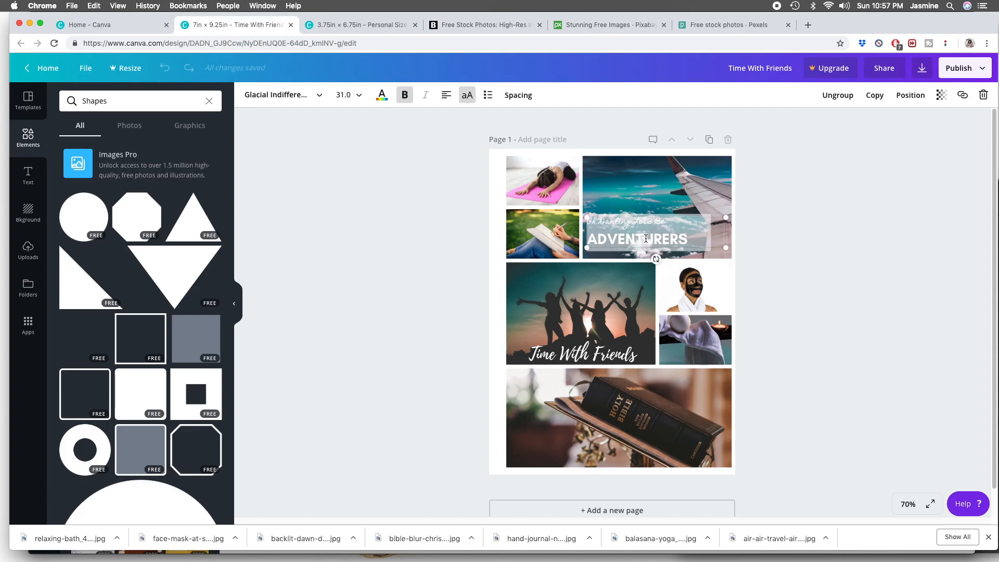
{"action": "left_click", "coordinate": [381, 94]}
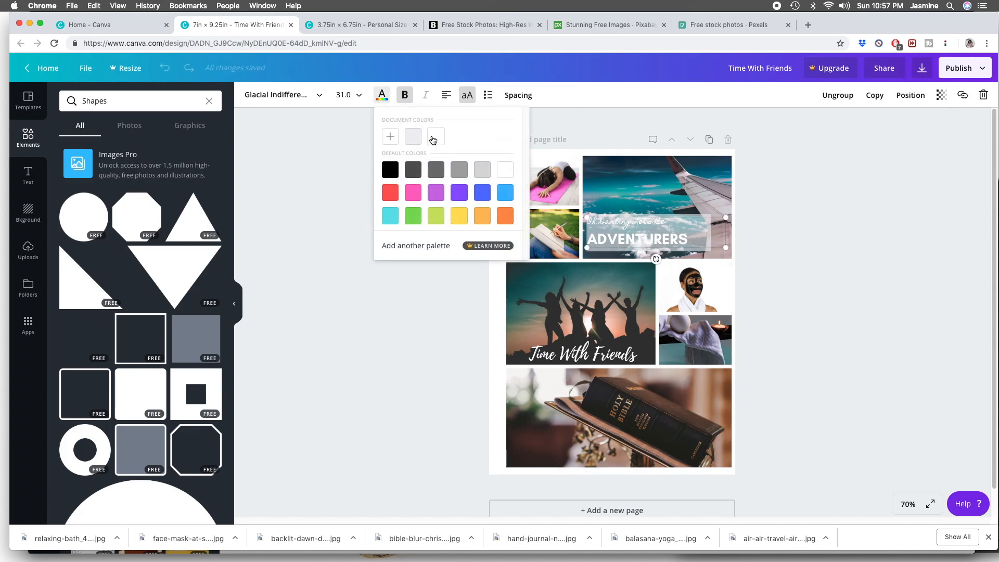
{"action": "left_click", "coordinate": [388, 141]}
{"action": "left_click_drag", "start_coordinate": [388, 208], "coordinate": [497, 205]}
{"action": "left_click_drag", "start_coordinate": [383, 144], "coordinate": [403, 143]}
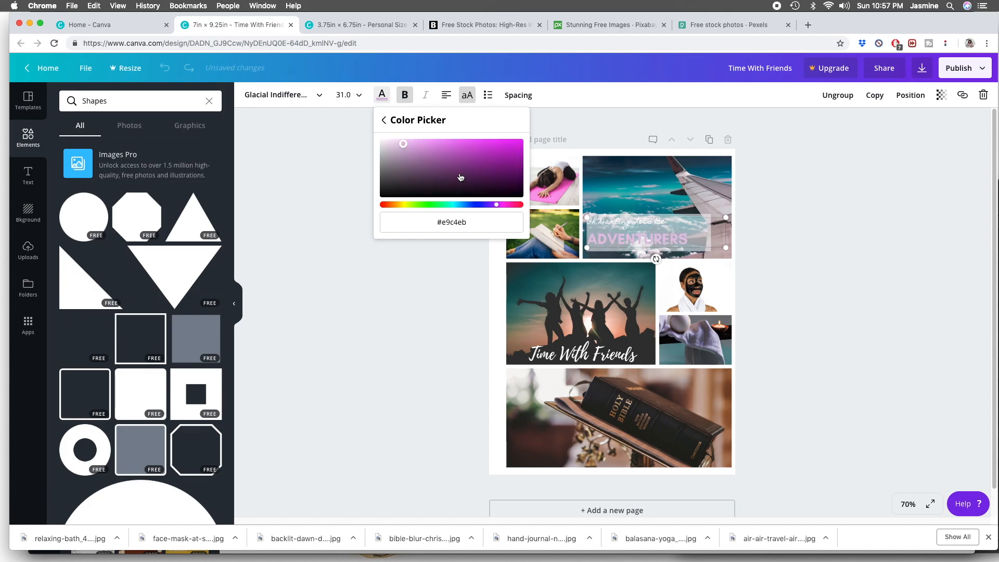
{"action": "left_click_drag", "start_coordinate": [496, 207], "coordinate": [475, 205]}
{"action": "left_click_drag", "start_coordinate": [415, 148], "coordinate": [484, 159]}
- Apply the same dark blue document color to the "Oh Darling Let's Be" line
{"action": "left_click", "coordinate": [661, 217]}
{"action": "double_click", "coordinate": [661, 217]}
{"action": "left_click_drag", "start_coordinate": [670, 223], "coordinate": [584, 218]}
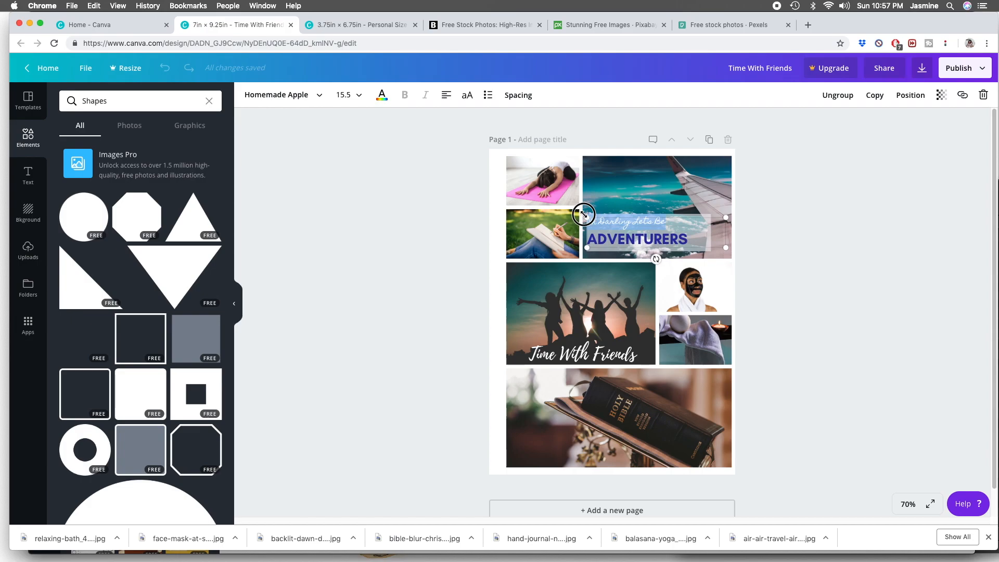
{"action": "left_click", "coordinate": [384, 97]}
{"action": "left_click", "coordinate": [413, 137]}
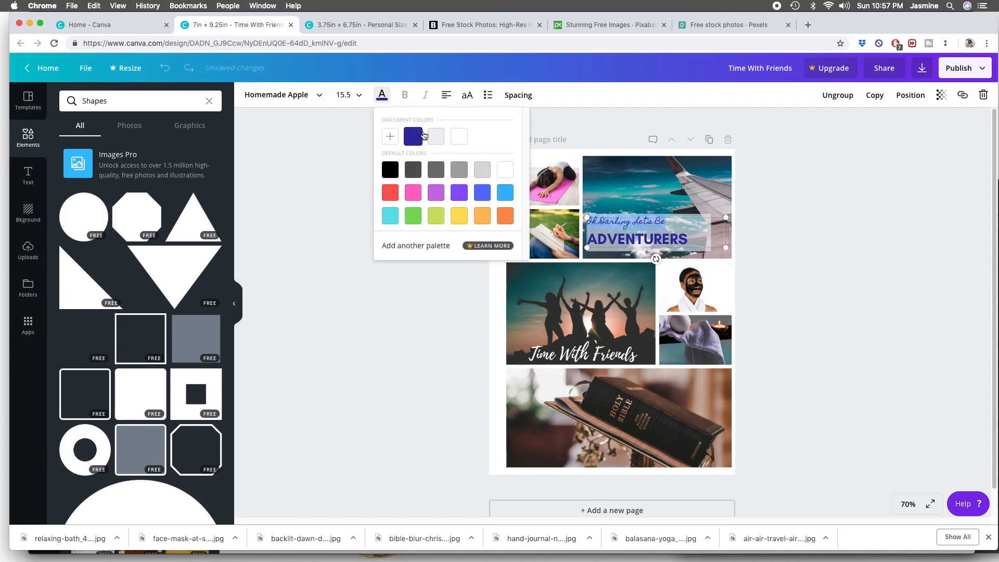
{"action": "left_click", "coordinate": [844, 189]}
- Nudge the caption slightly to the right over its rectangle and reduce the line height of "ADVENTURERS"
{"action": "left_click_drag", "start_coordinate": [620, 238], "coordinate": [622, 241]}
{"action": "left_click", "coordinate": [526, 100]}
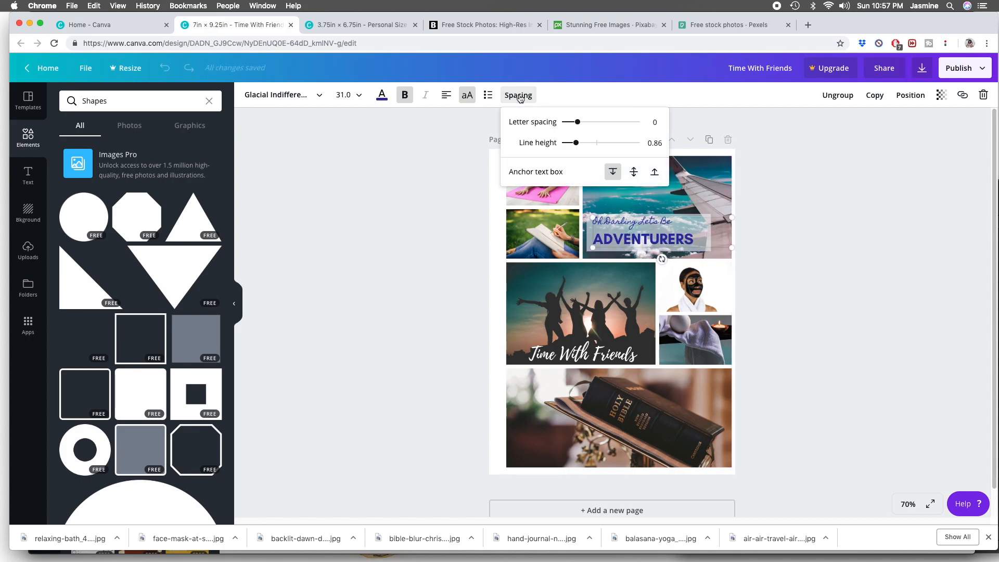
{"action": "left_click_drag", "start_coordinate": [575, 145], "coordinate": [569, 140]}
{"action": "left_click", "coordinate": [792, 208]}
- Fine-tune the placement of the translucent rectangle behind the caption on the airplane photo
{"action": "left_click", "coordinate": [659, 229]}
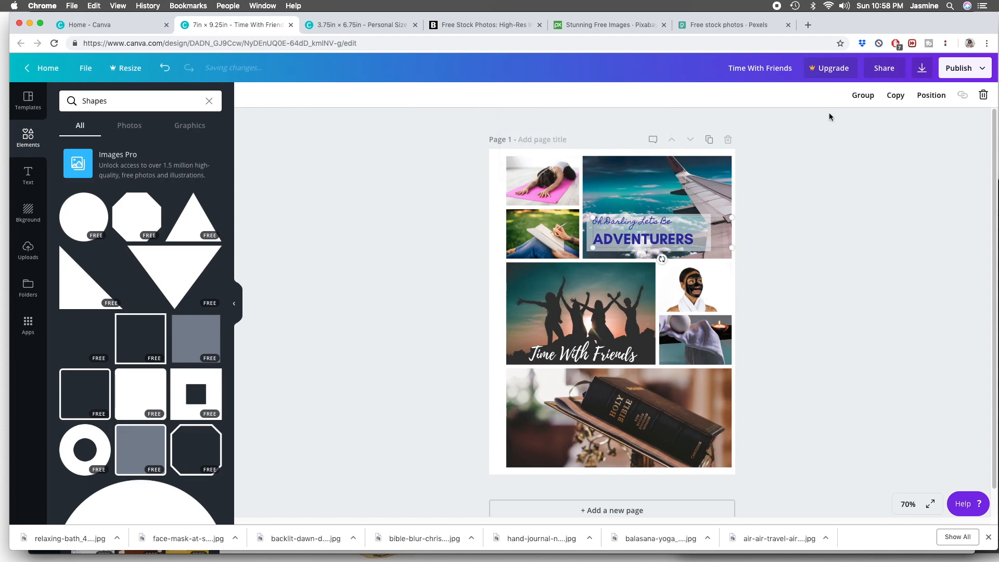
{"action": "left_click", "coordinate": [833, 179]}
{"action": "left_click_drag", "start_coordinate": [655, 235], "coordinate": [649, 246]}
{"action": "left_click", "coordinate": [854, 218]}
{"action": "left_click", "coordinate": [684, 250]}
{"action": "left_click", "coordinate": [858, 187]}
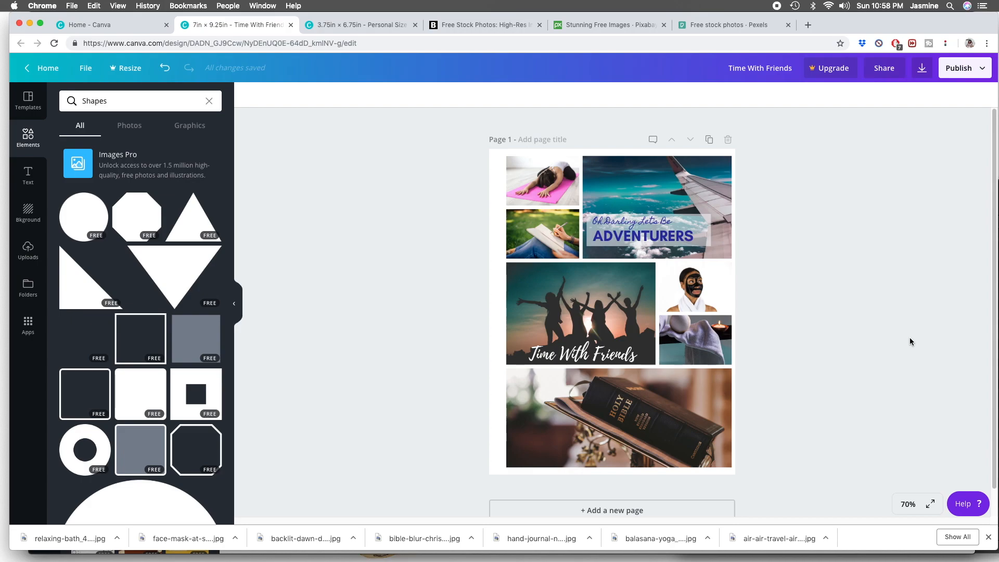
- Rename the design "Happy Planner Vision Board"
{"action": "right_click", "coordinate": [759, 70]}
{"action": "left_click", "coordinate": [746, 75]}
{"action": "triple_click", "coordinate": [743, 73]}
{"action": "type", "text": "Happy Planner Vision Board"}
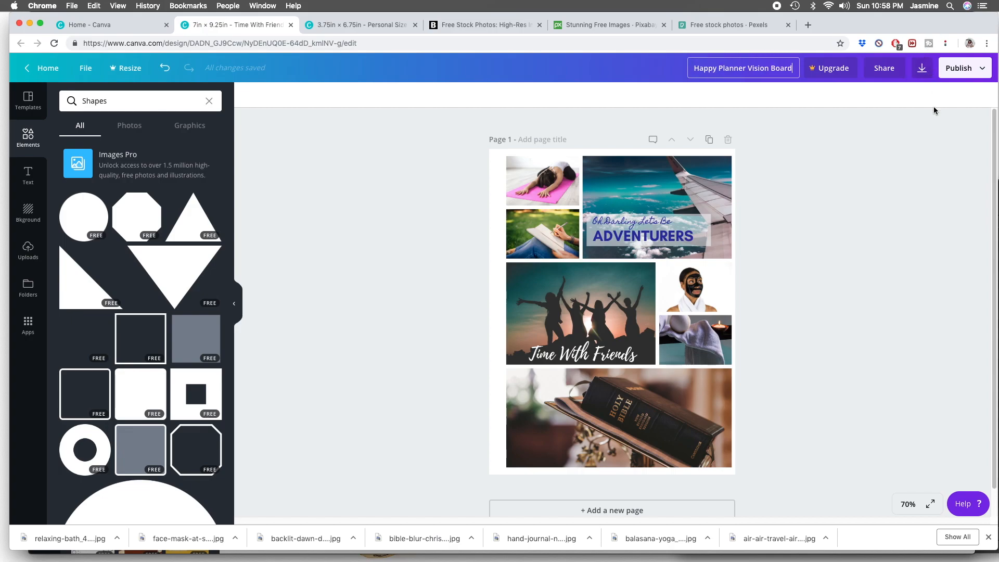
- View the design's download file type options and close them without downloading
{"action": "left_click", "coordinate": [922, 69]}
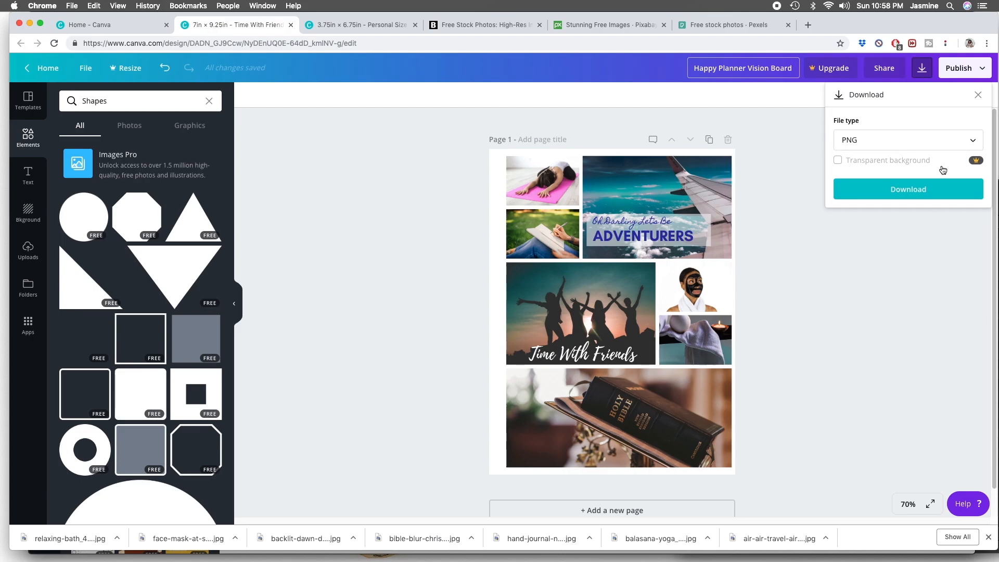
{"action": "left_click", "coordinate": [979, 96]}
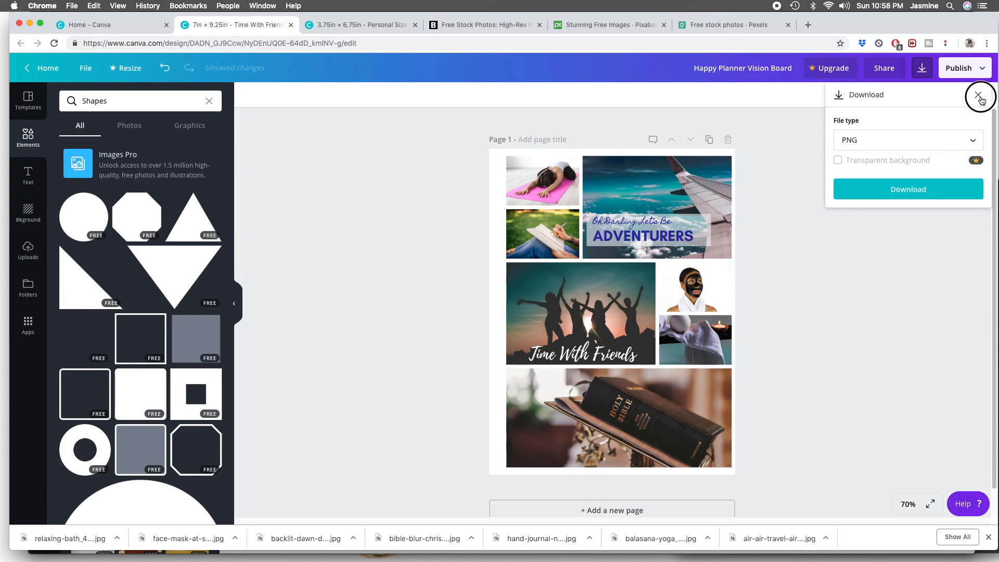
{"action": "left_click", "coordinate": [804, 150]}
- Set the page background to a custom pale blue, #e7f3f6, after trying pale purple and pink shades
{"action": "left_click", "coordinate": [494, 193]}
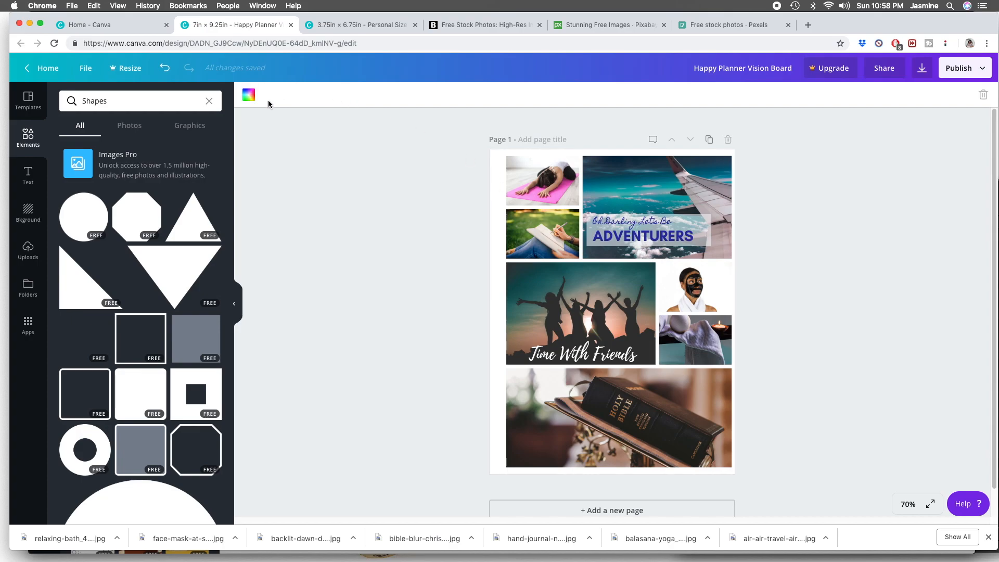
{"action": "left_click", "coordinate": [249, 94]}
{"action": "left_click", "coordinate": [262, 133]}
{"action": "left_click_drag", "start_coordinate": [257, 205], "coordinate": [361, 203]}
{"action": "left_click_drag", "start_coordinate": [252, 139], "coordinate": [275, 140]}
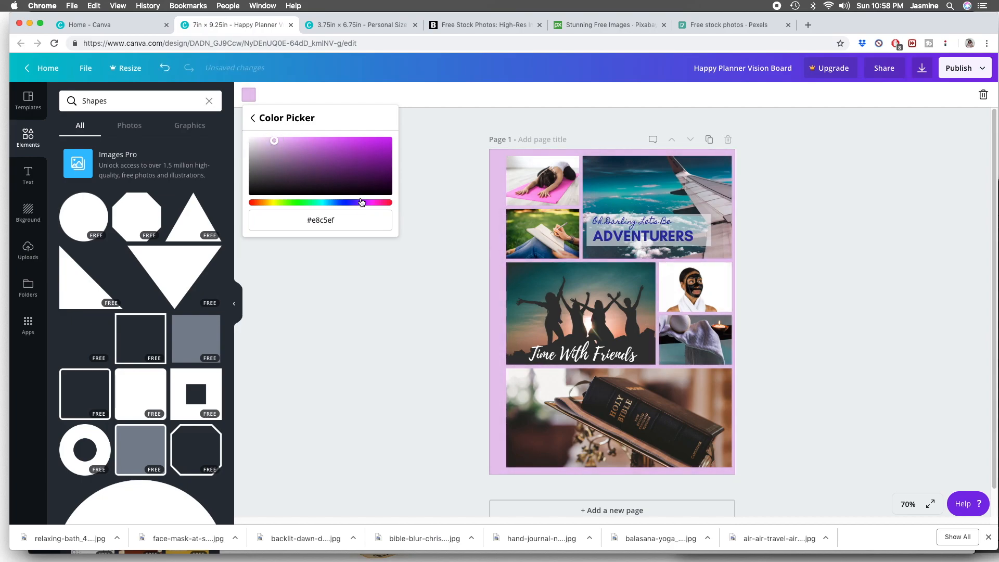
{"action": "left_click_drag", "start_coordinate": [363, 202], "coordinate": [367, 201]}
{"action": "left_click_drag", "start_coordinate": [274, 140], "coordinate": [258, 139]}
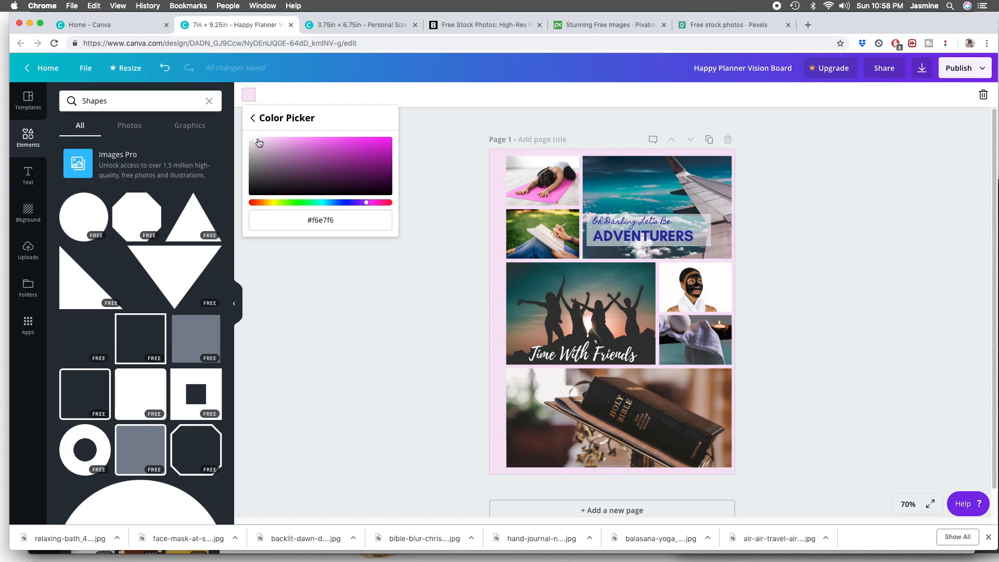
{"action": "left_click_drag", "start_coordinate": [363, 204], "coordinate": [325, 204]}
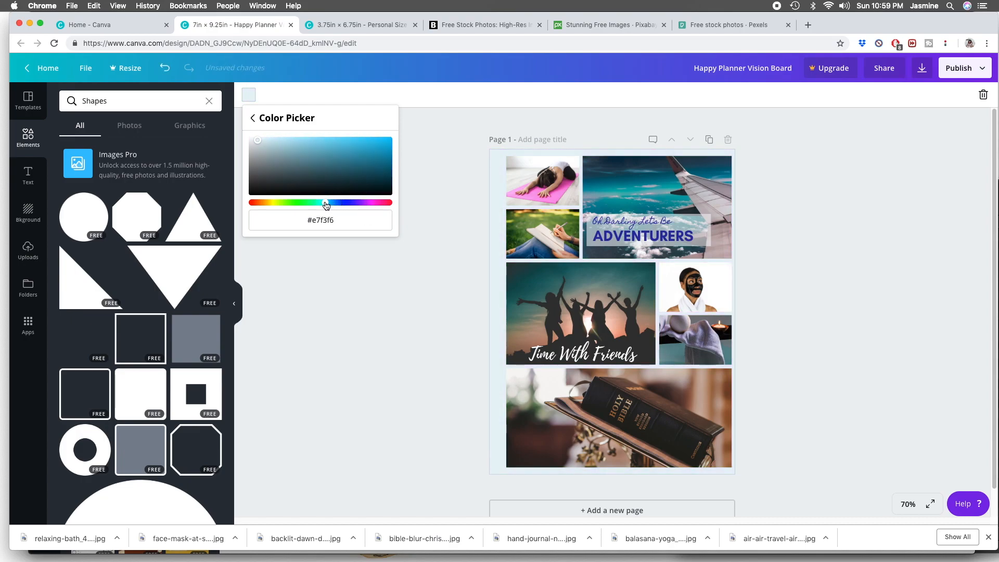
{"action": "left_click", "coordinate": [797, 175]}
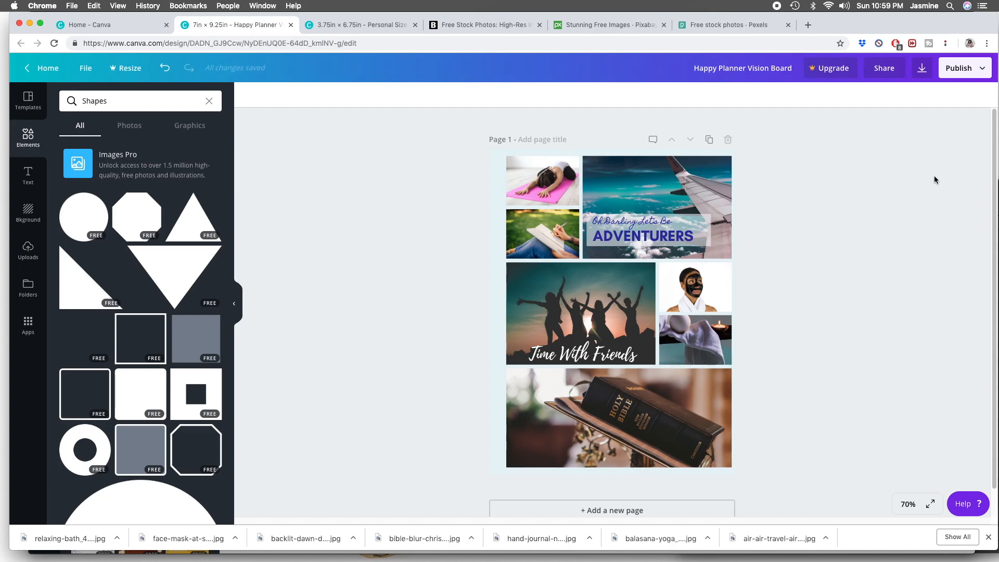
- Look through the full list of publishing options for the design, including the print choices, and close it
{"action": "left_click", "coordinate": [981, 70]}
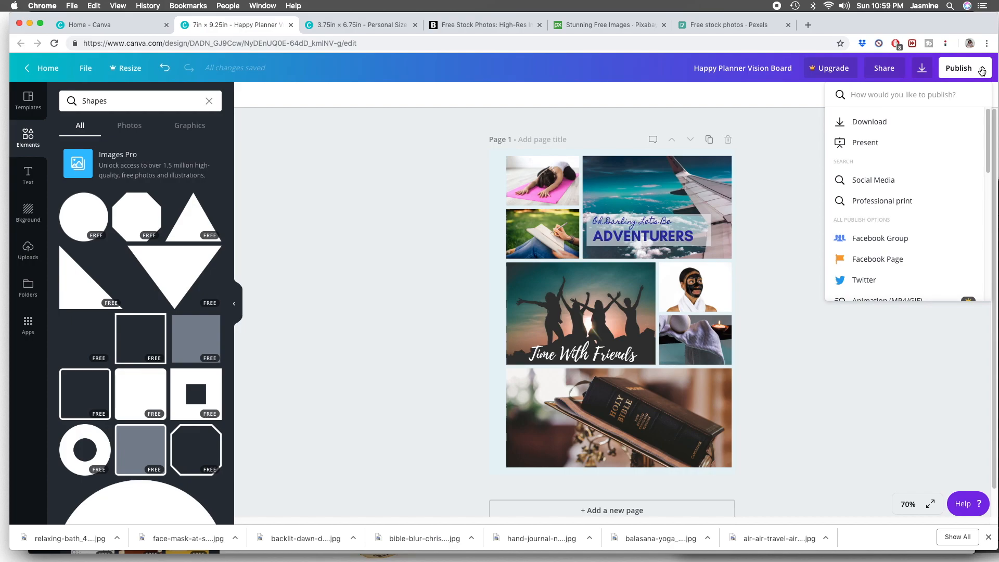
{"action": "scroll", "coordinate": [910, 199], "scroll_direction": "down", "scroll_amount": 3}
{"action": "scroll", "coordinate": [910, 201], "scroll_direction": "down", "scroll_amount": 6}
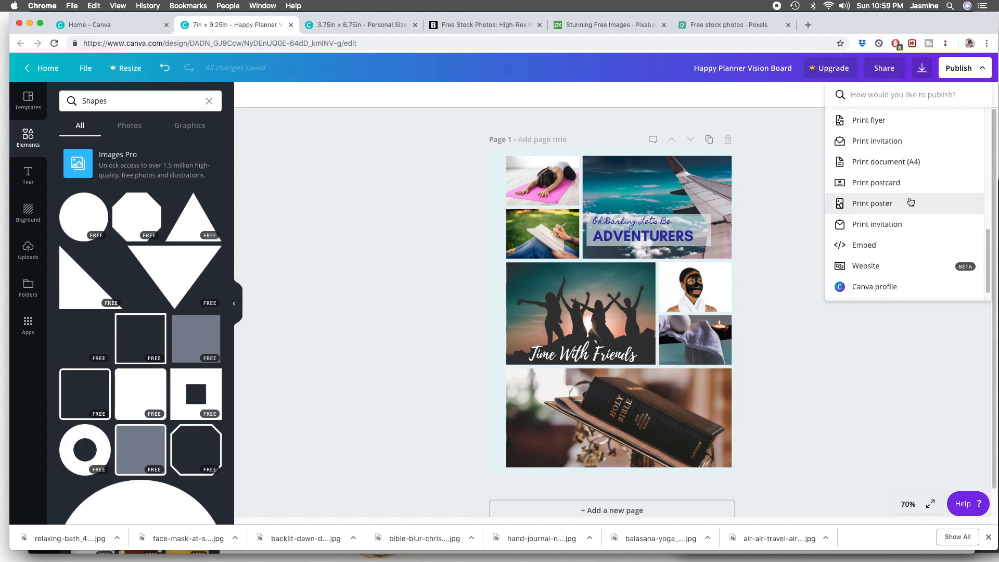
{"action": "scroll", "coordinate": [900, 224], "scroll_direction": "down", "scroll_amount": 1}
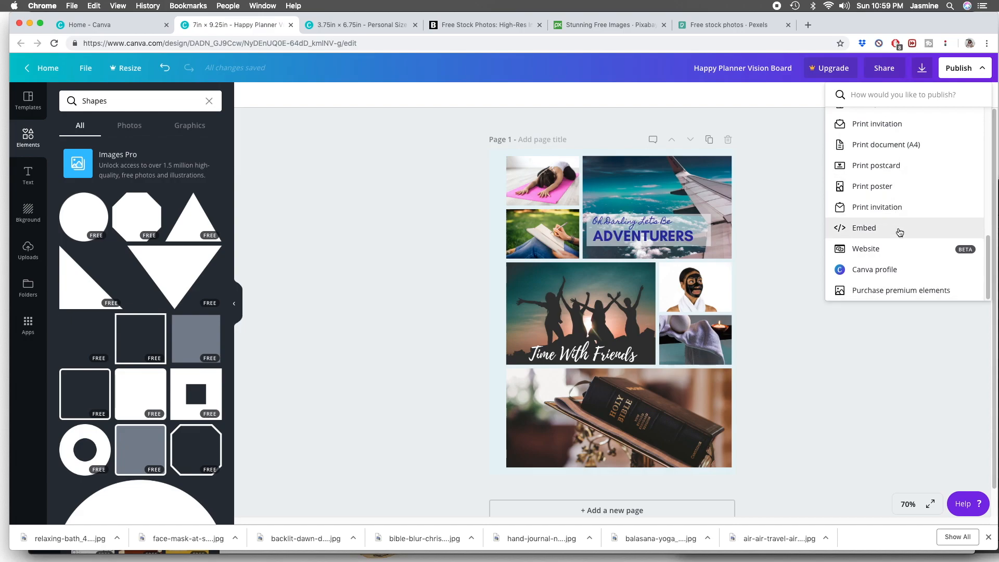
{"action": "left_click", "coordinate": [805, 253]}
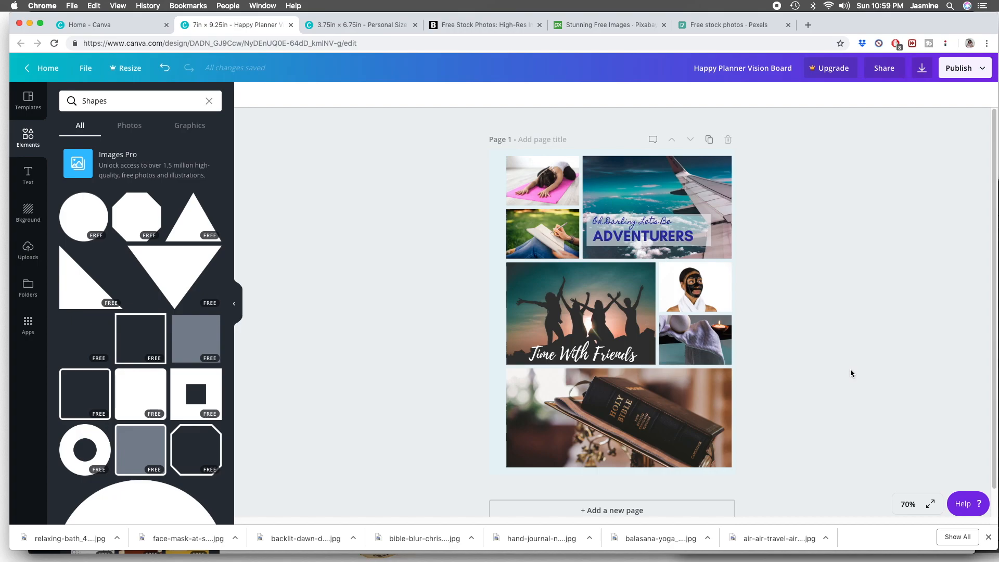
- Switch to the 3.75 × 6.75 inch "Personal Size Vision Board" design
{"action": "left_click", "coordinate": [354, 24]}
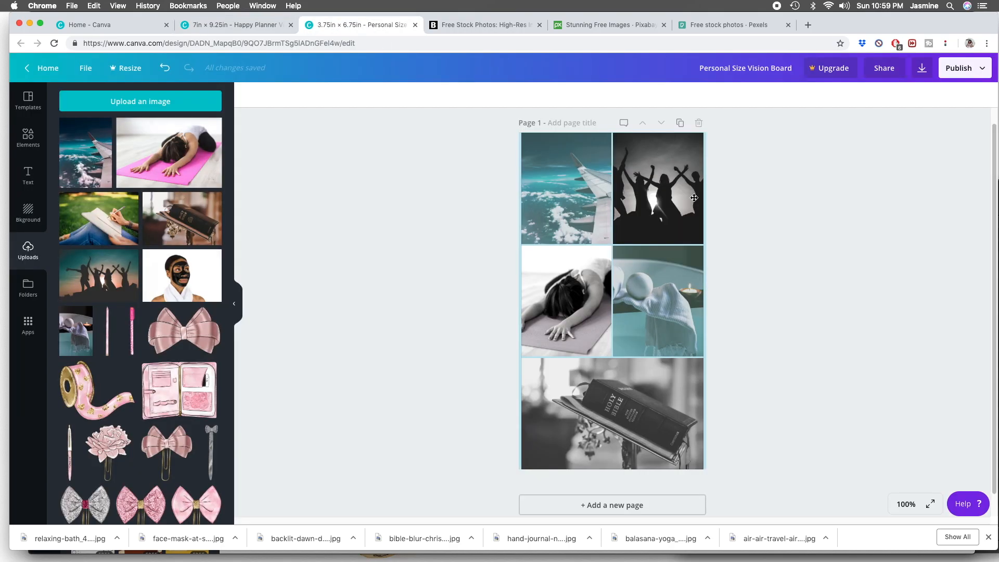